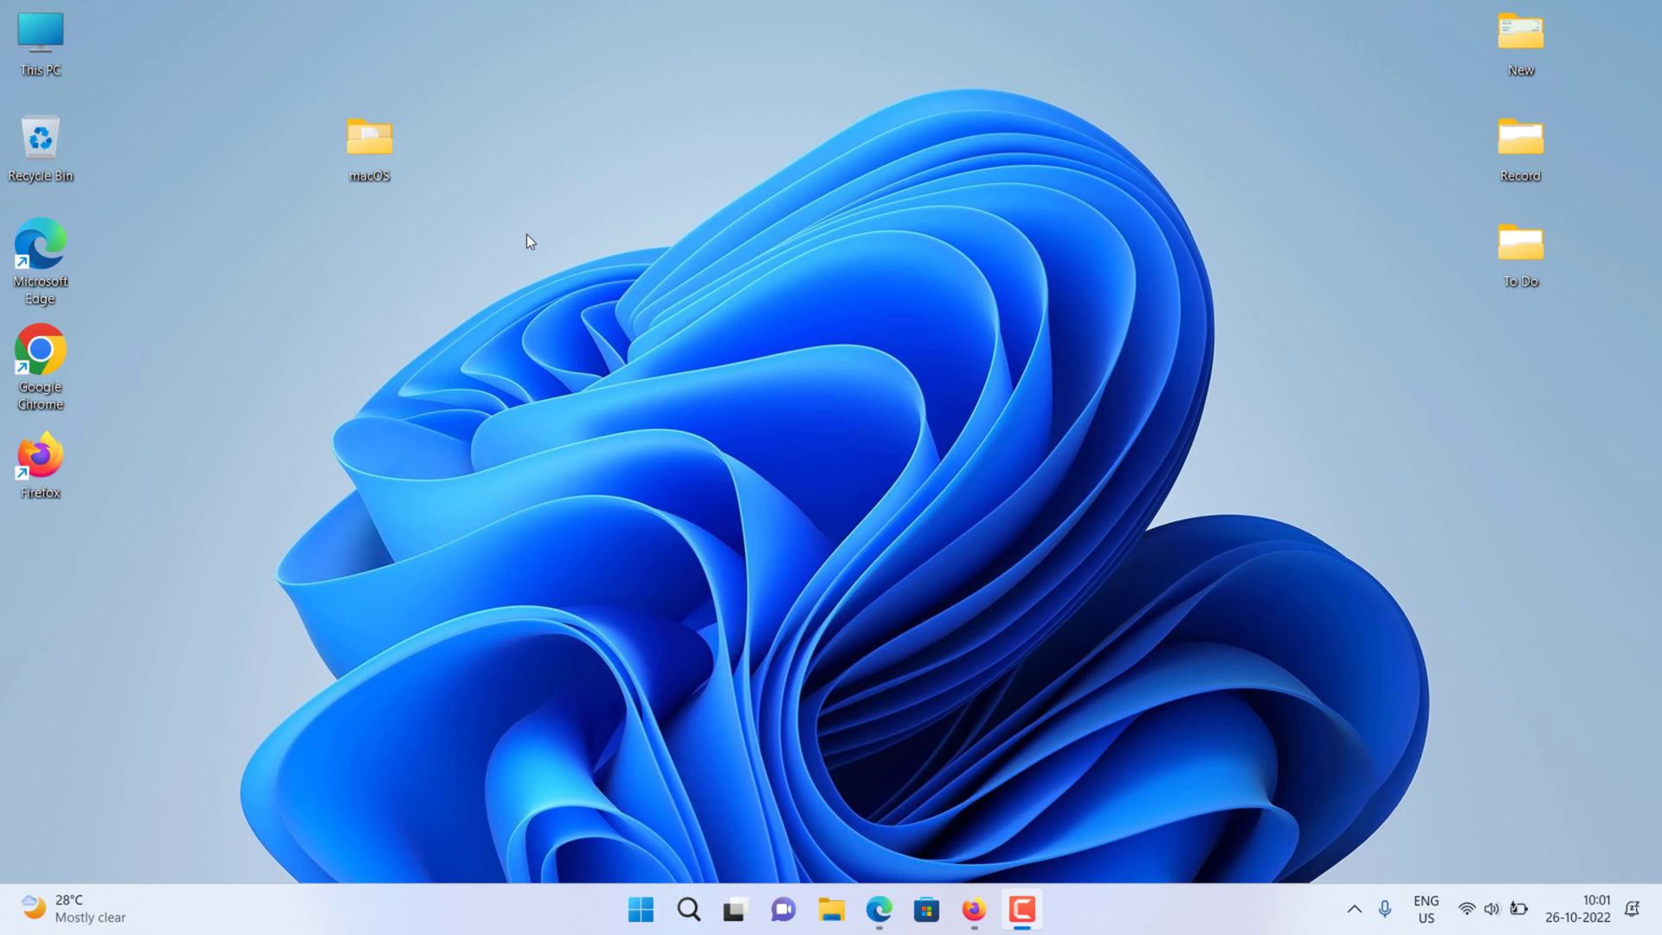
Step: Download the VirtualBox 7.0.2 Windows hosts installer and the all-platforms Extension Pack
click(878, 908)
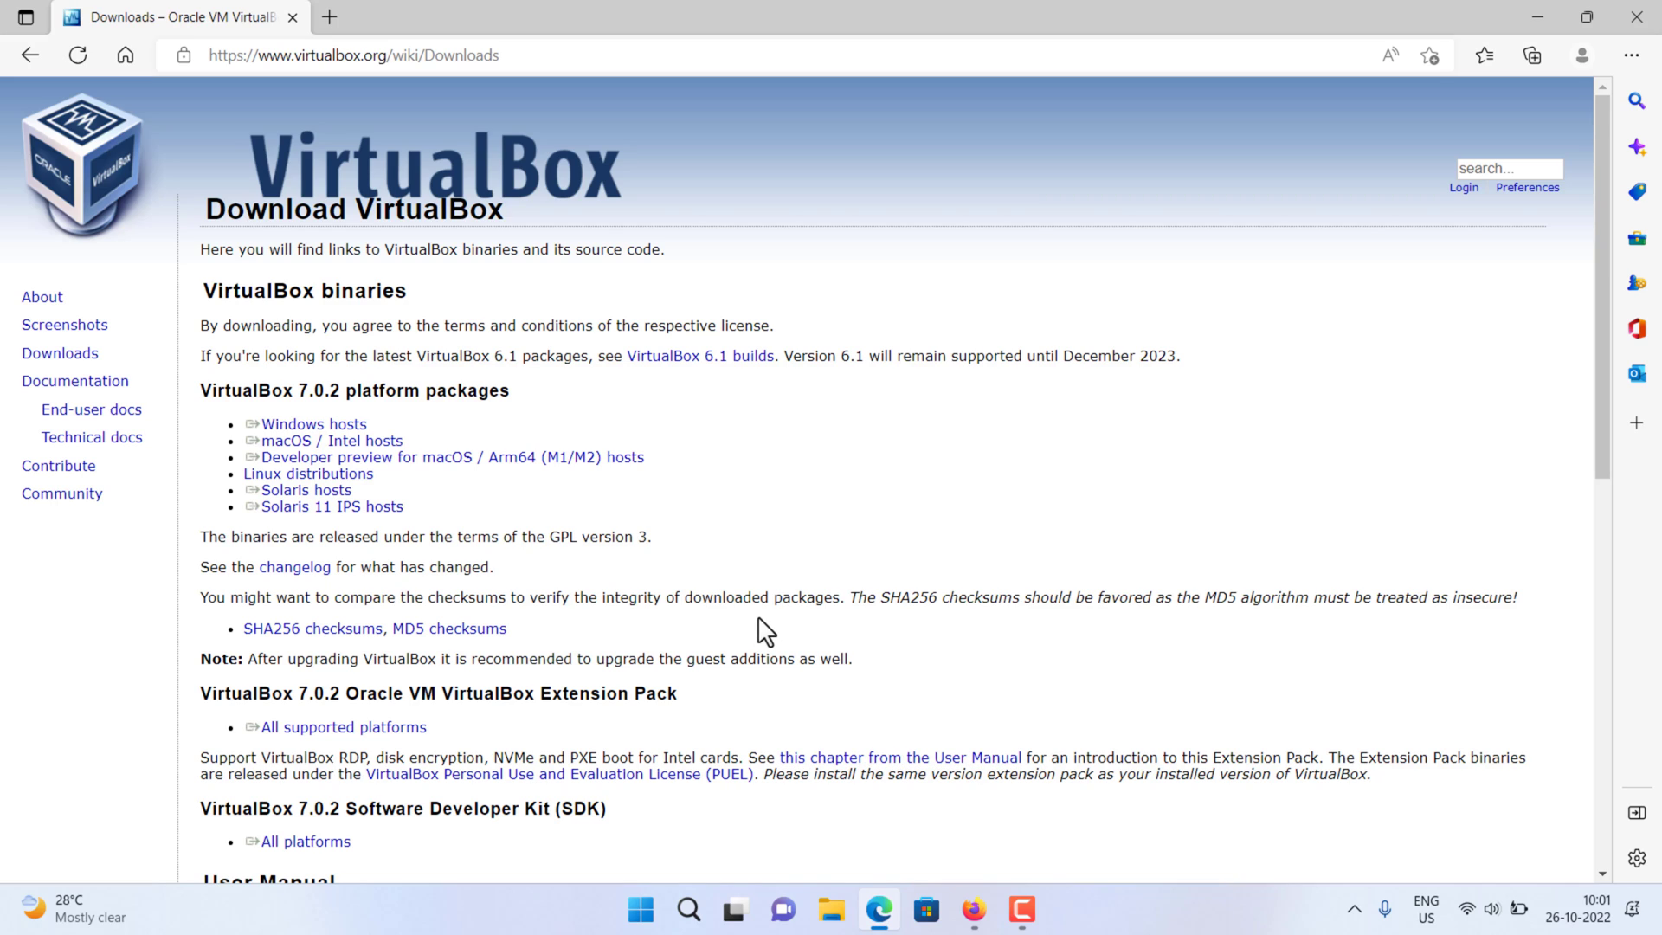
triple_click(342, 425)
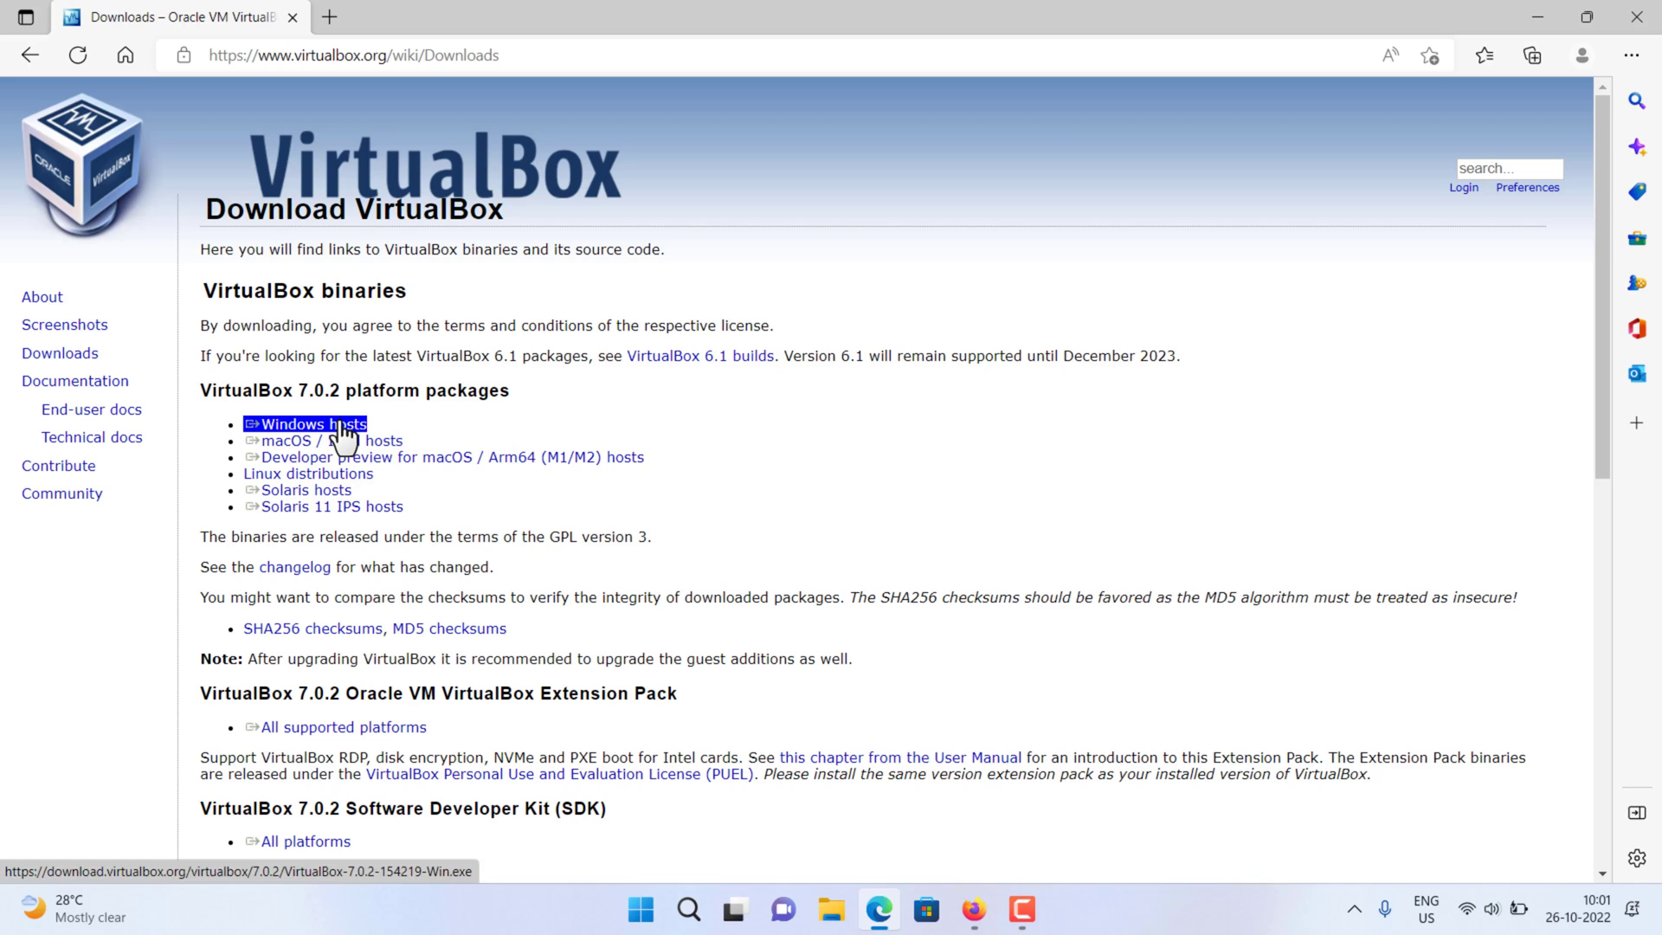
click(342, 427)
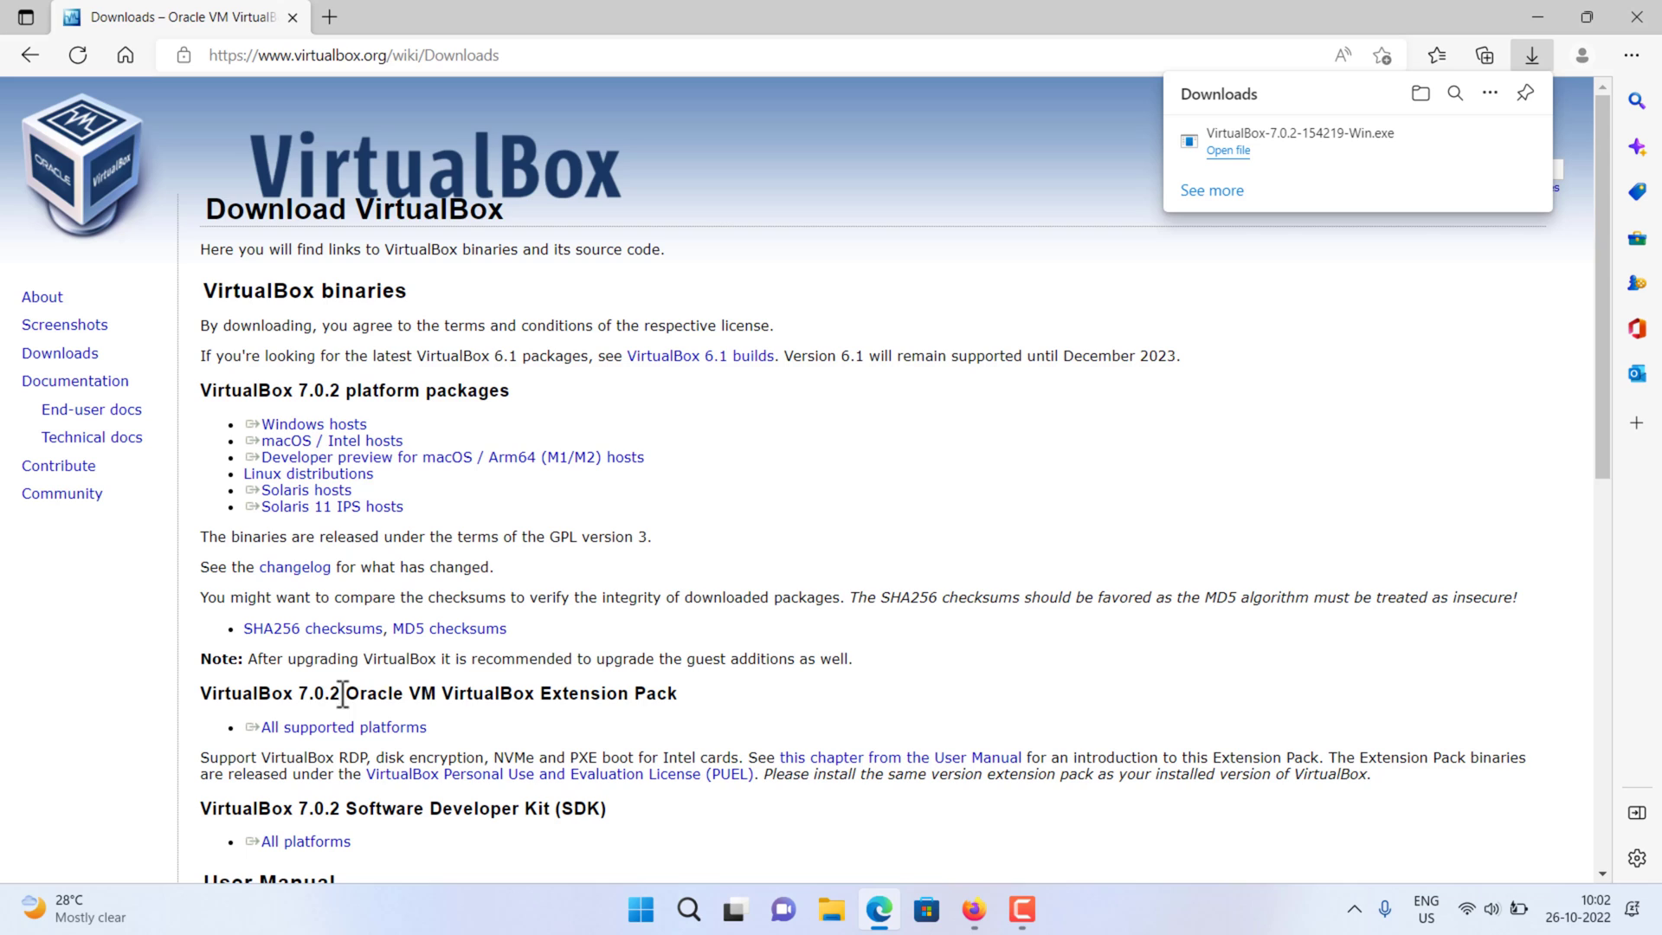
triple_click(394, 734)
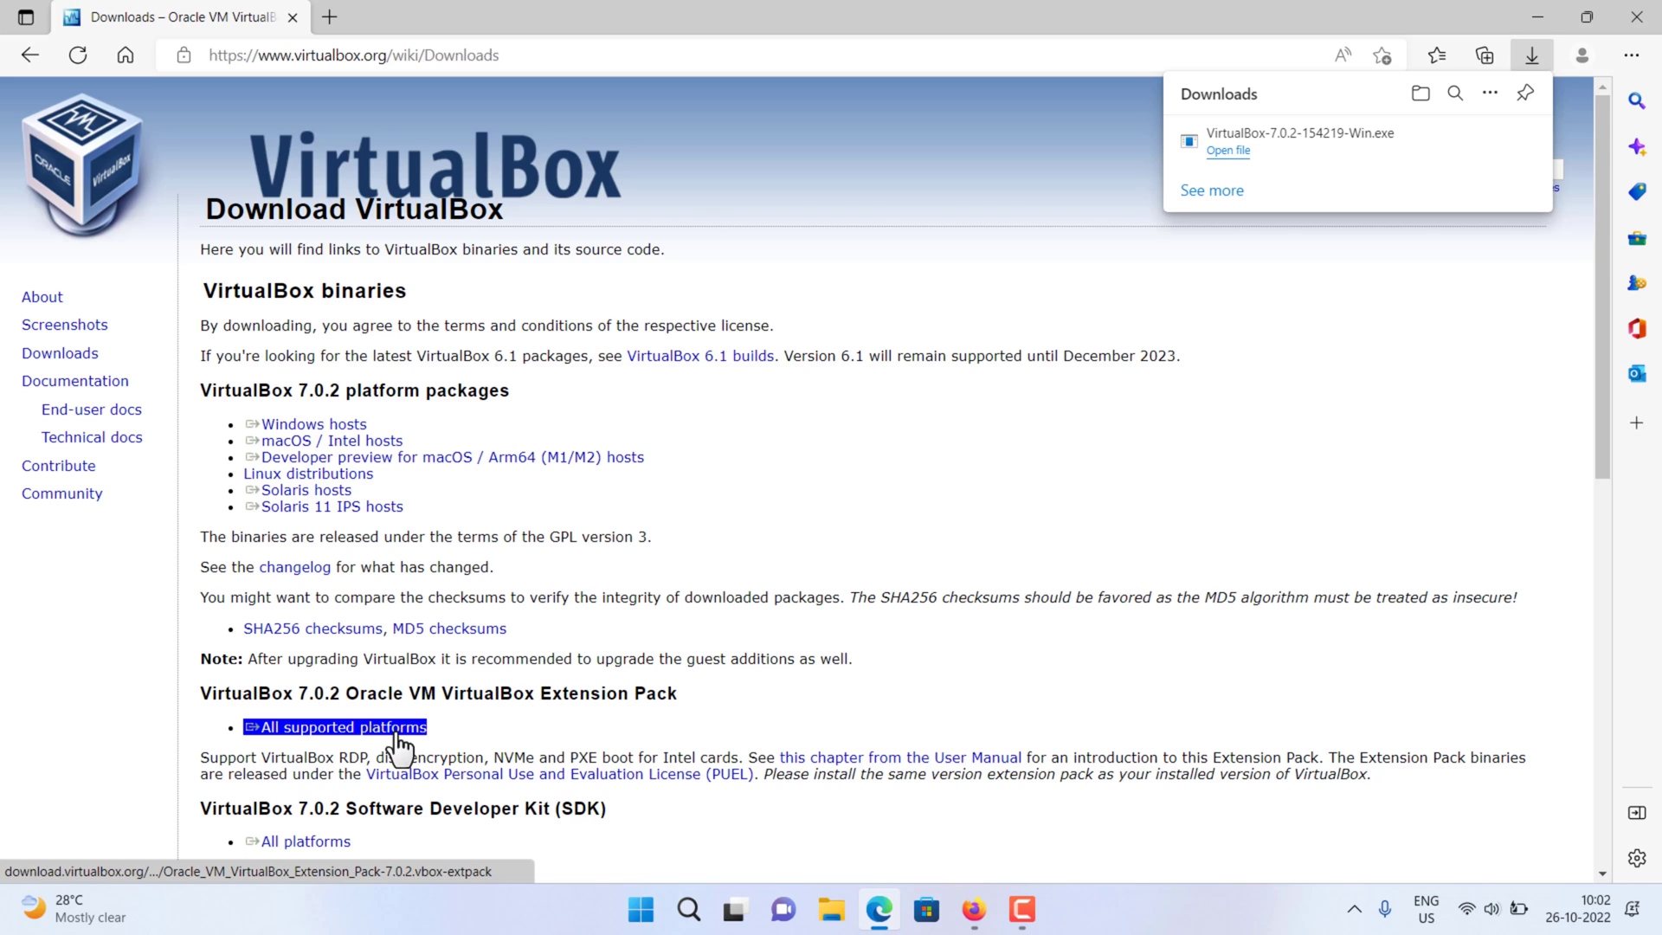
click(399, 749)
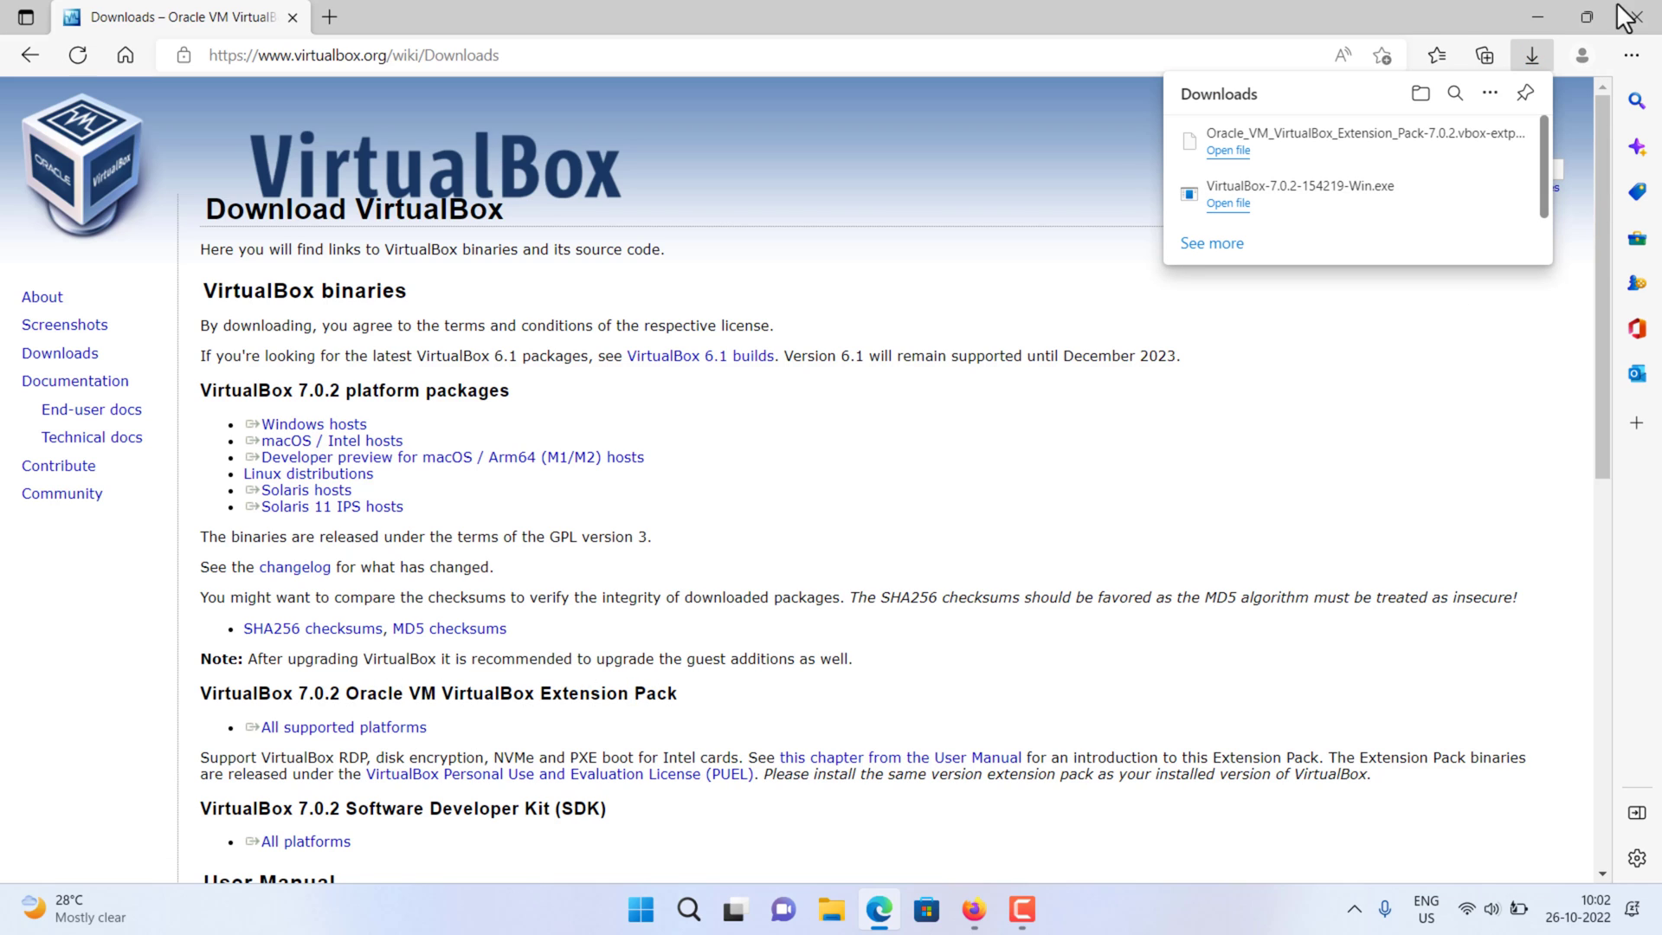
click(1229, 152)
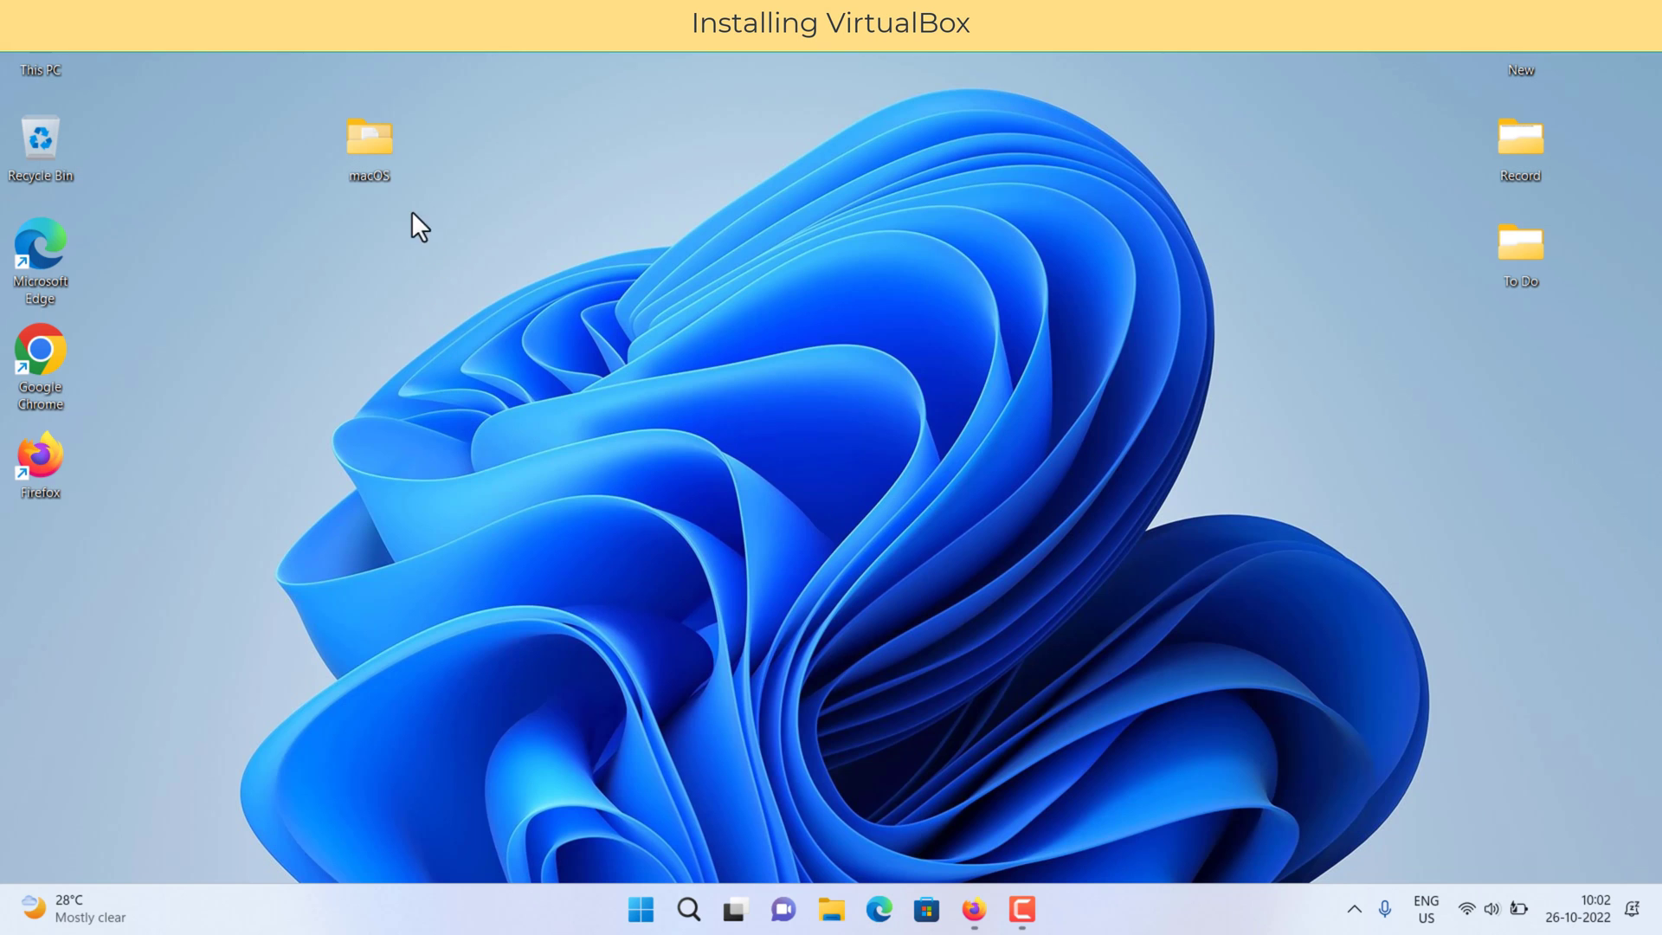
Step: Launch the VirtualBox-7.0.2 installer from the macOS folder on the desktop
double_click(354, 142)
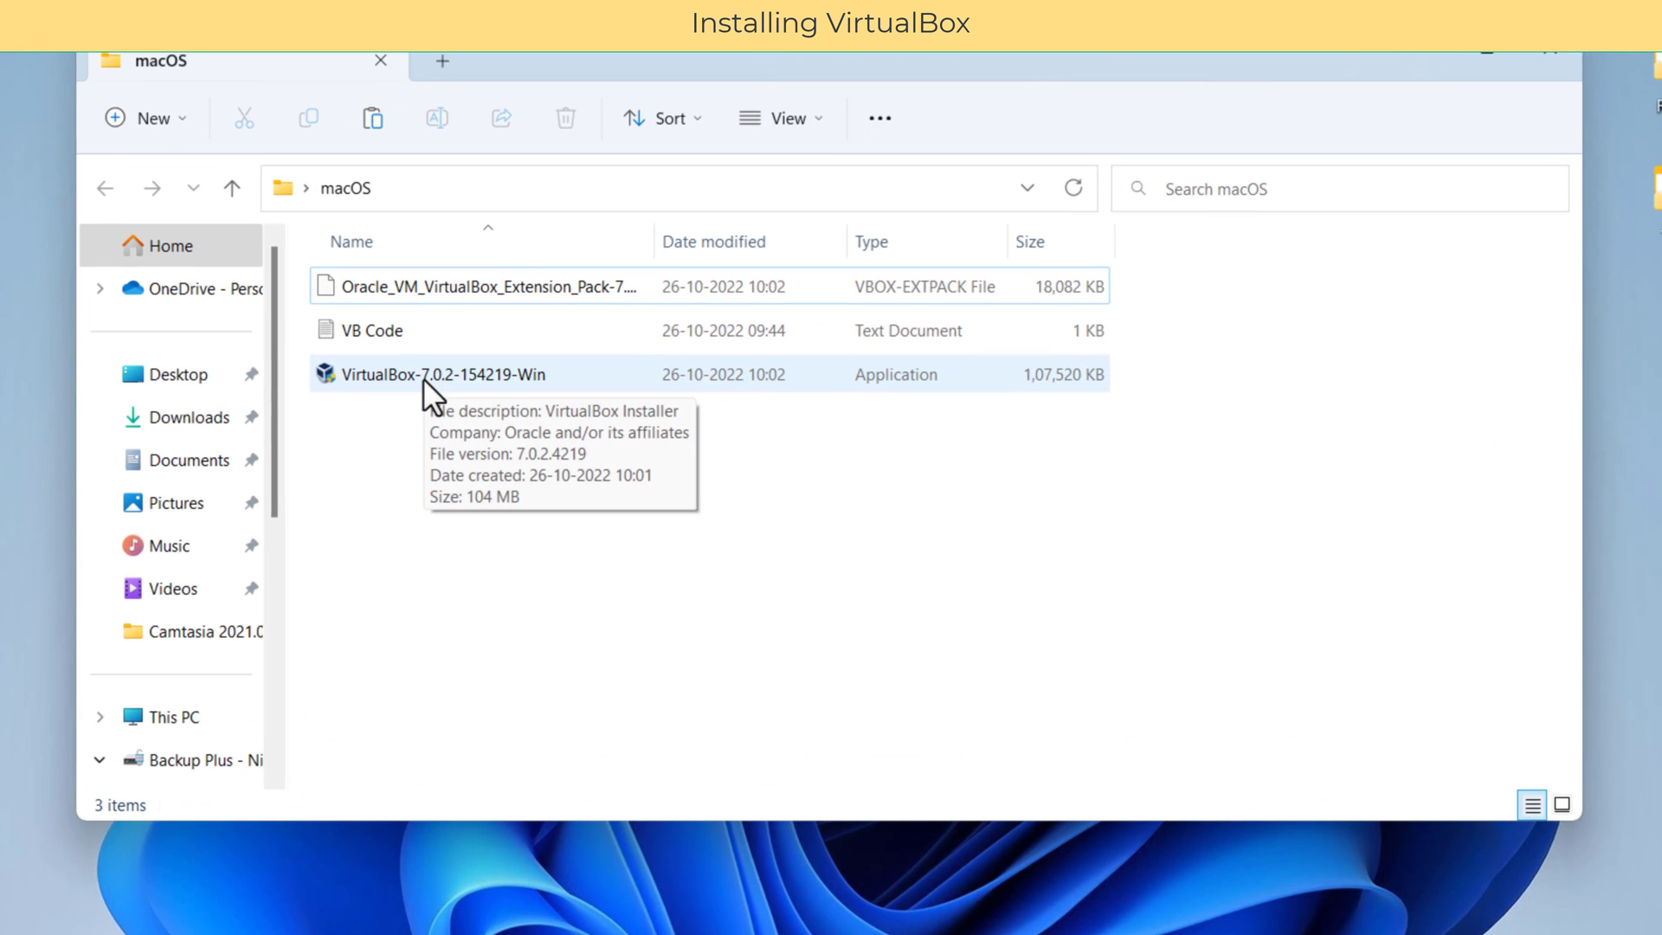
click(421, 378)
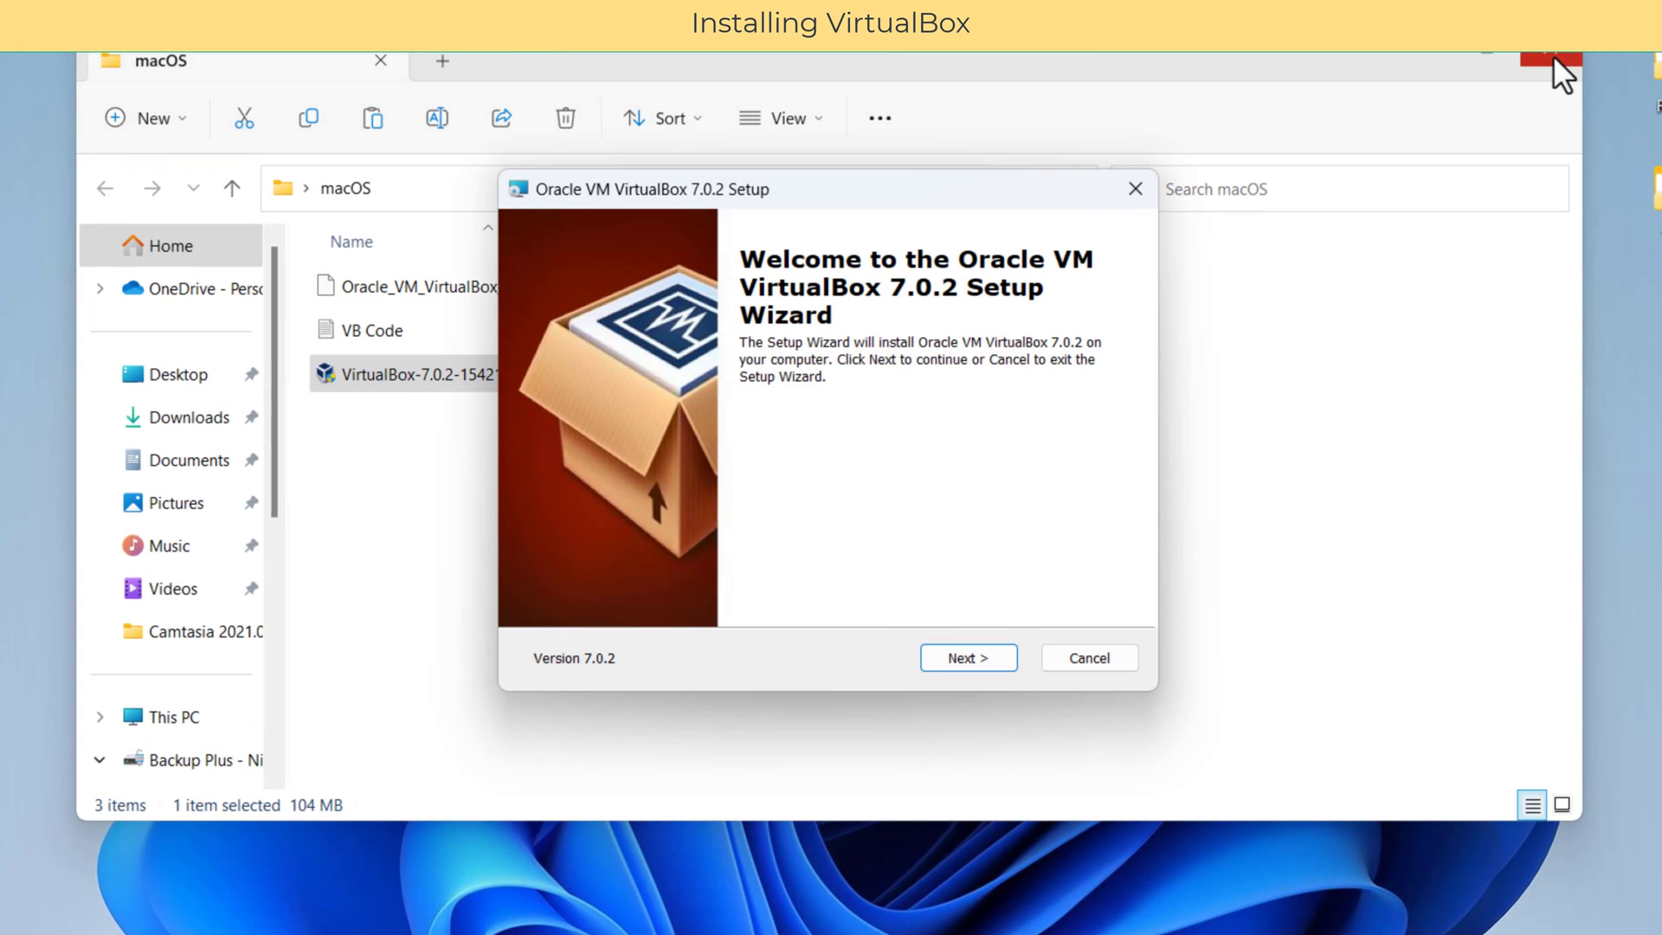
click(1551, 66)
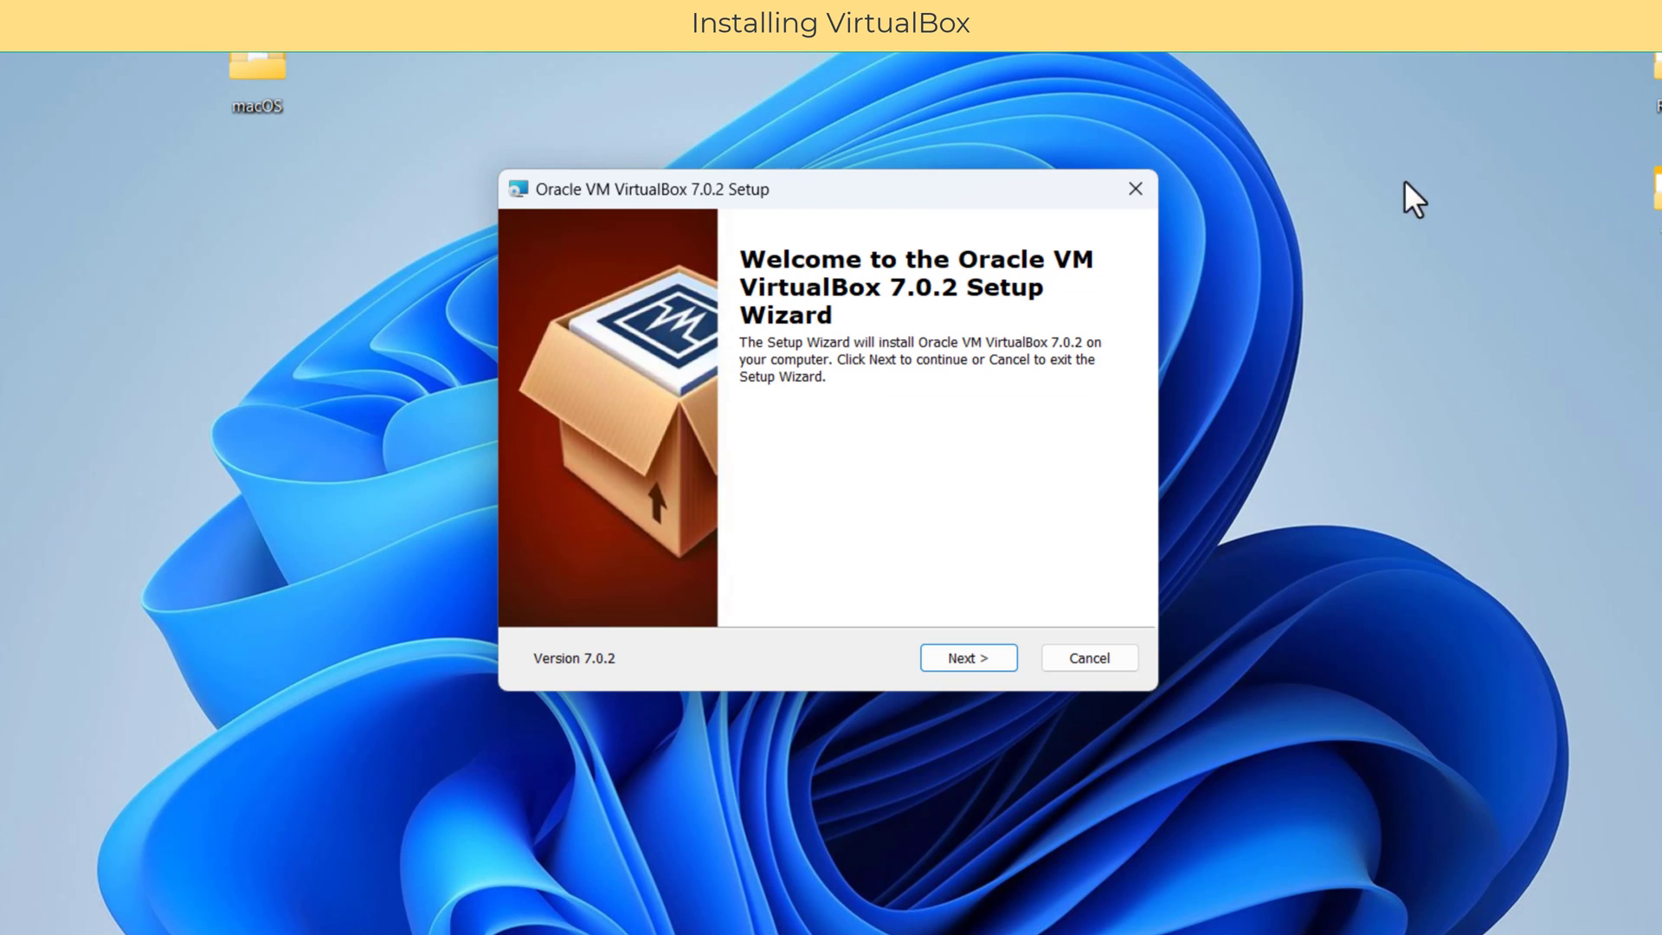
Step: Install with default features, accepting the network and missing Python warnings
click(963, 659)
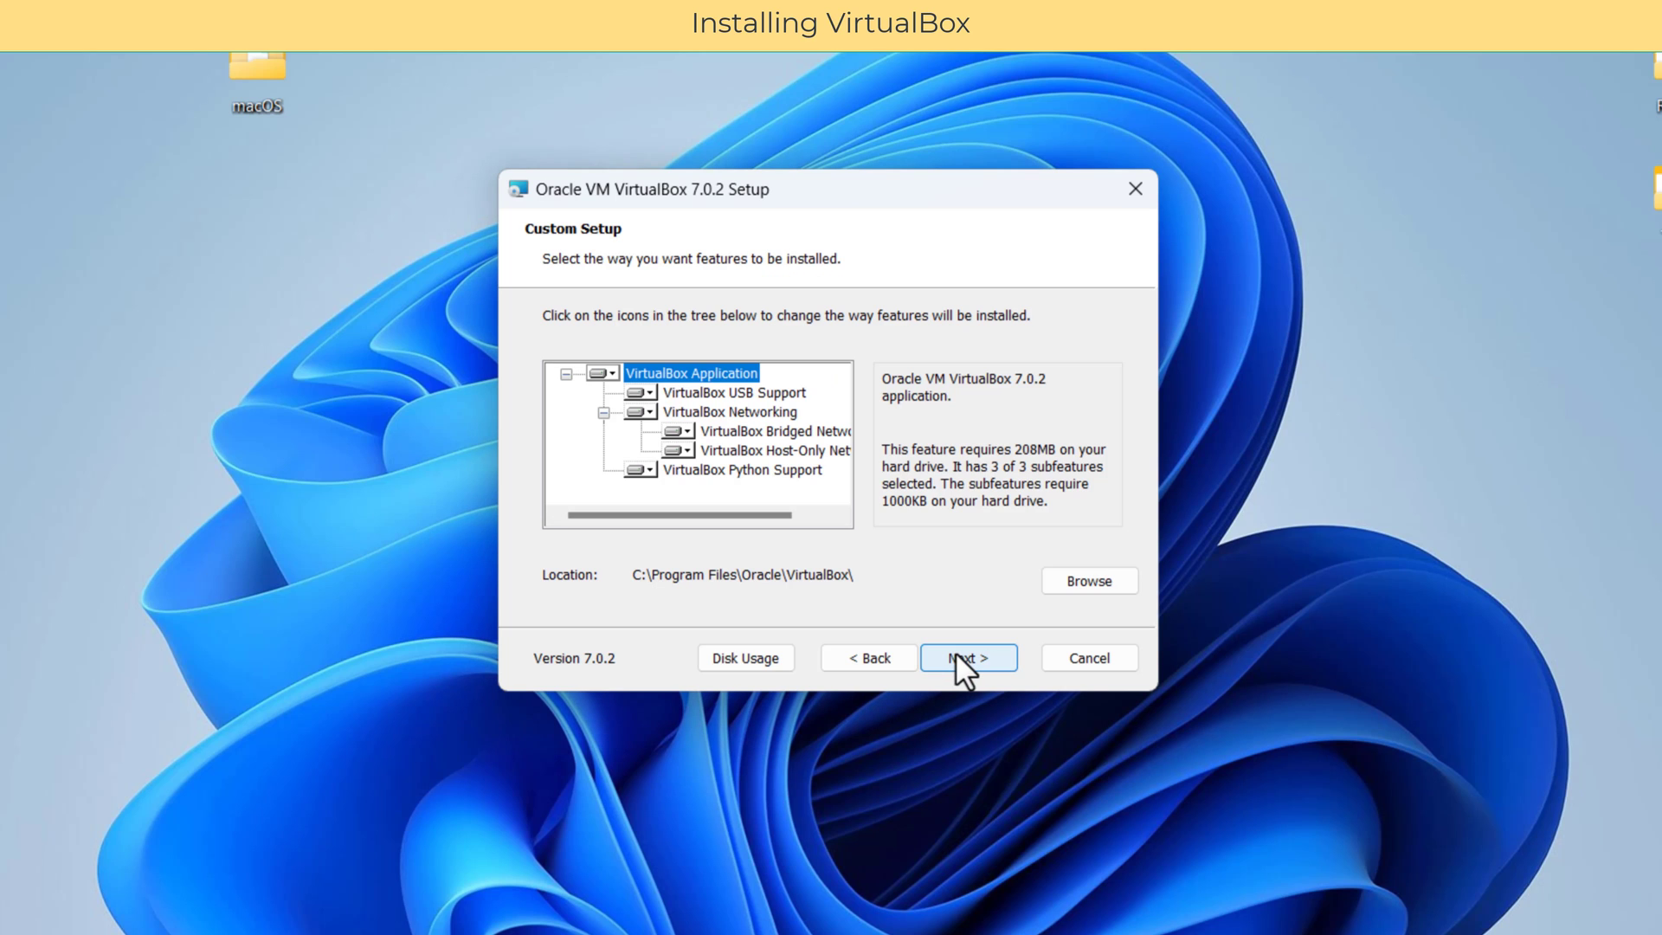
click(956, 652)
click(956, 653)
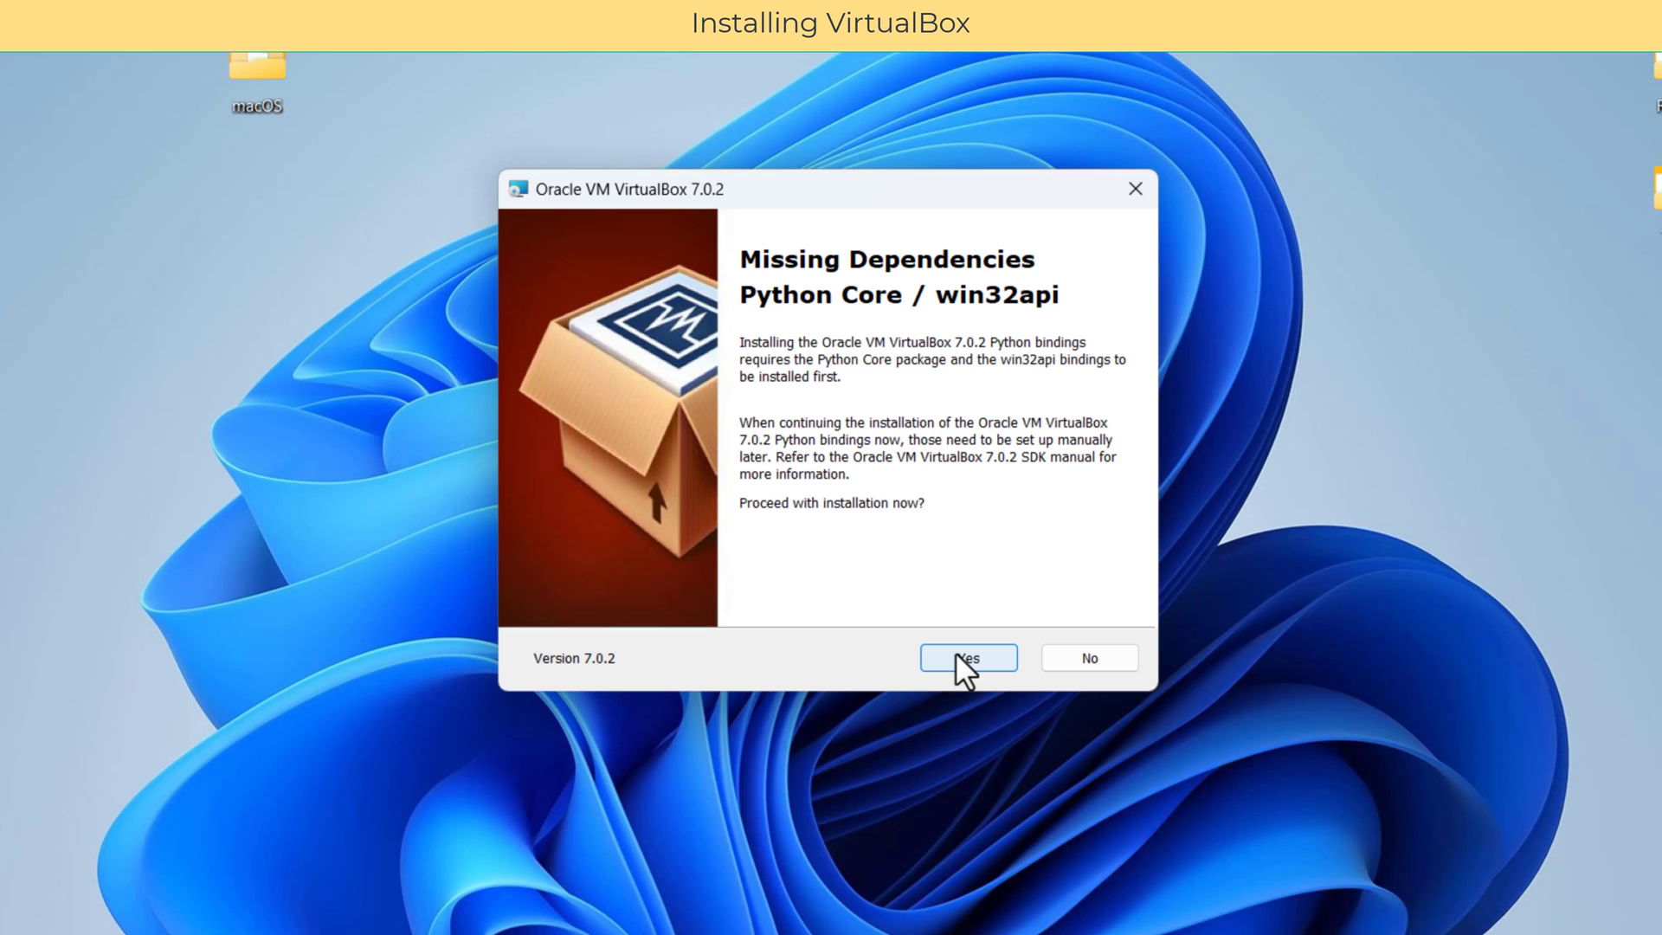
click(954, 652)
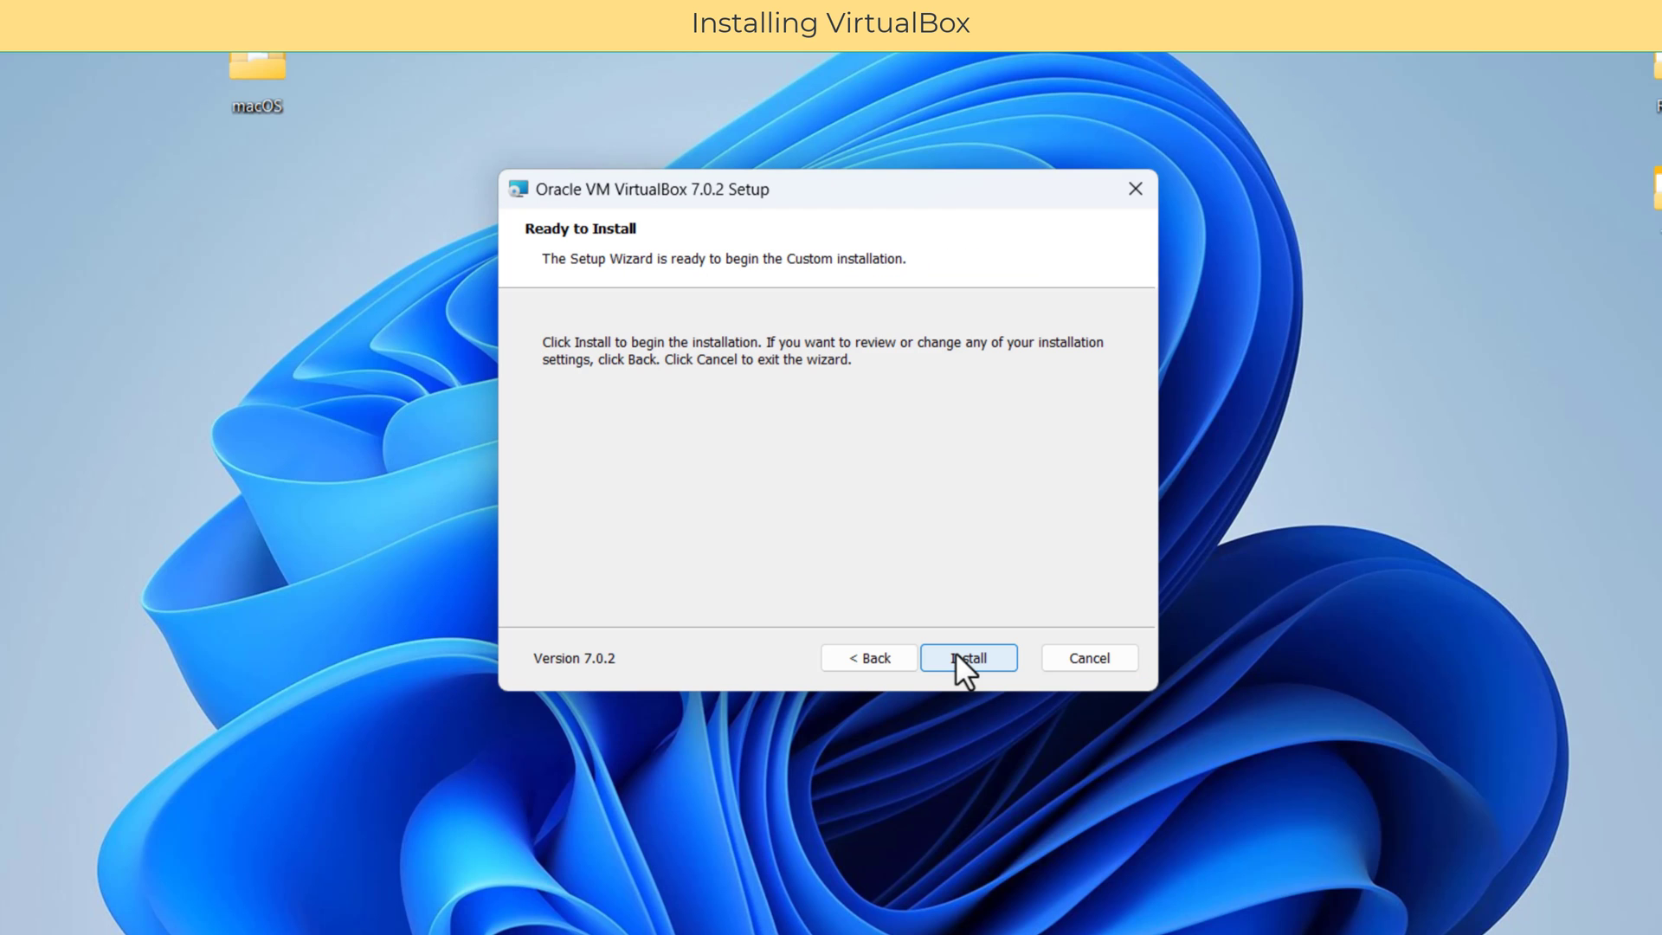
click(967, 657)
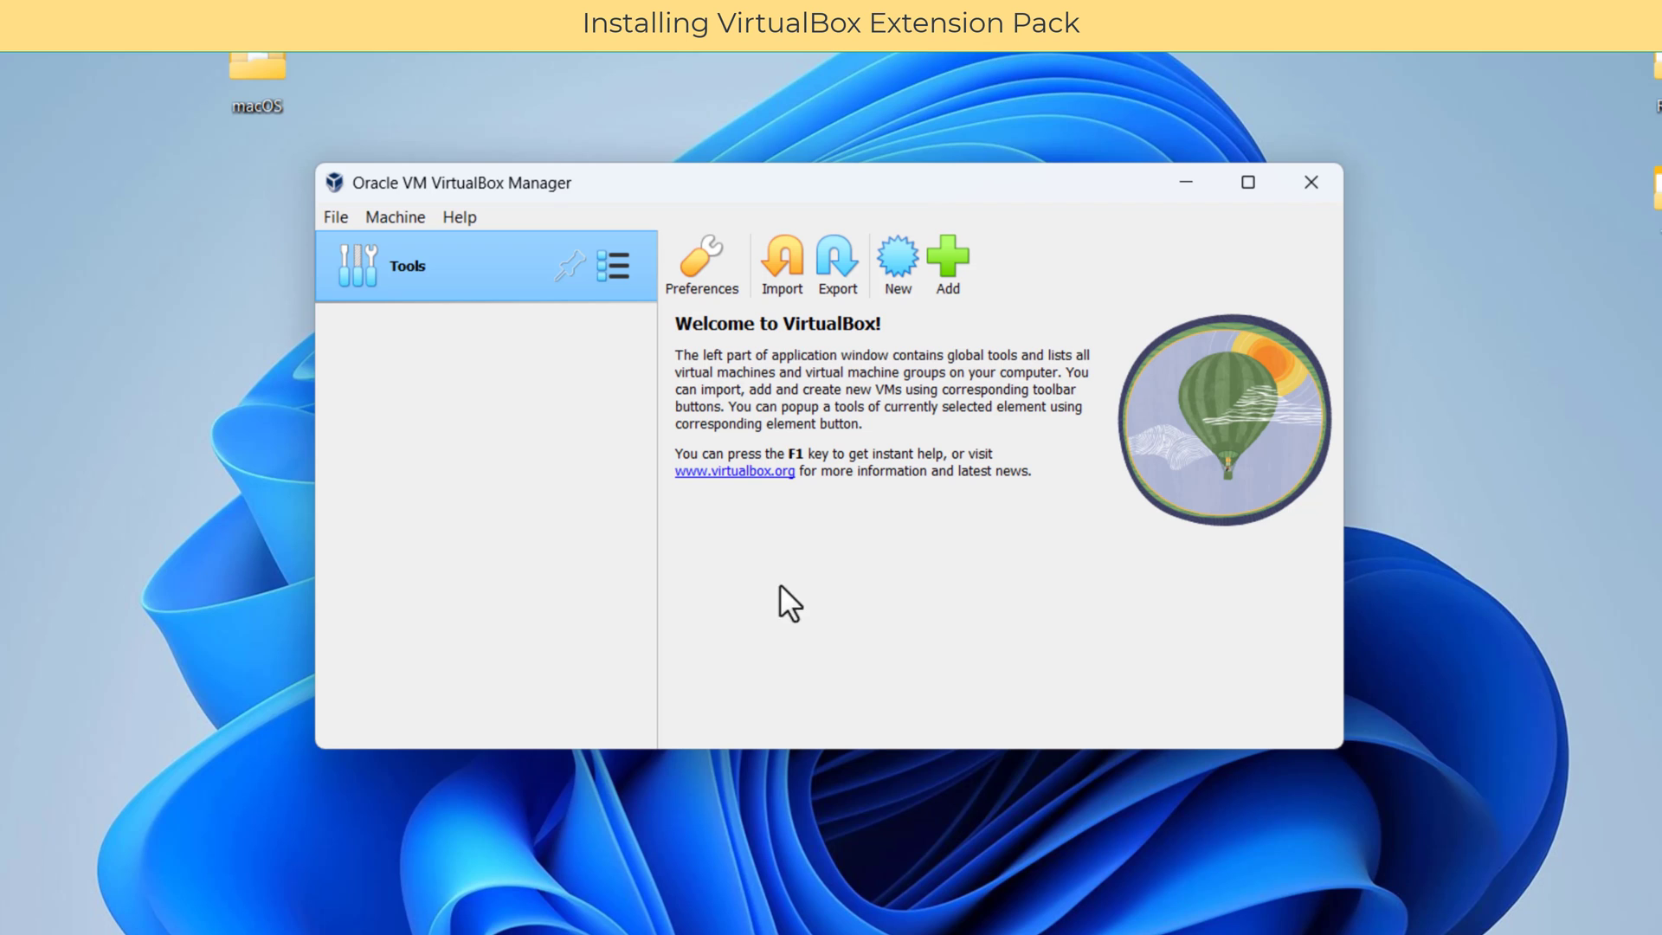
Step: In Extensions, load the Oracle .vbox-extpack file from Desktop\macOS
click(614, 265)
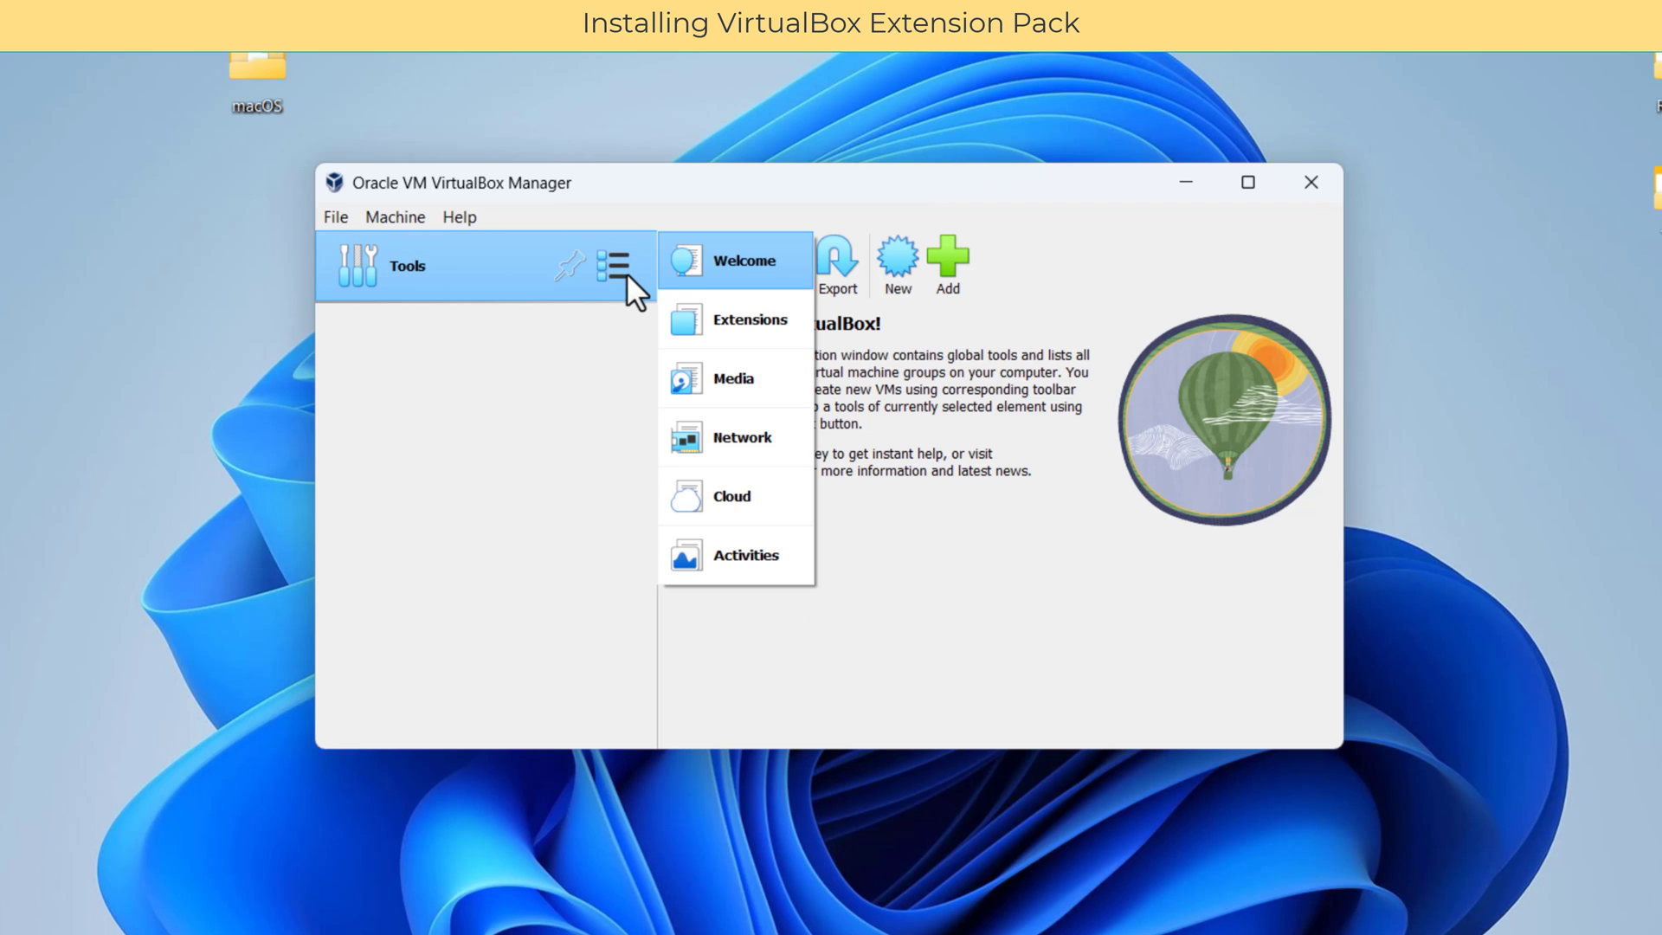
click(729, 320)
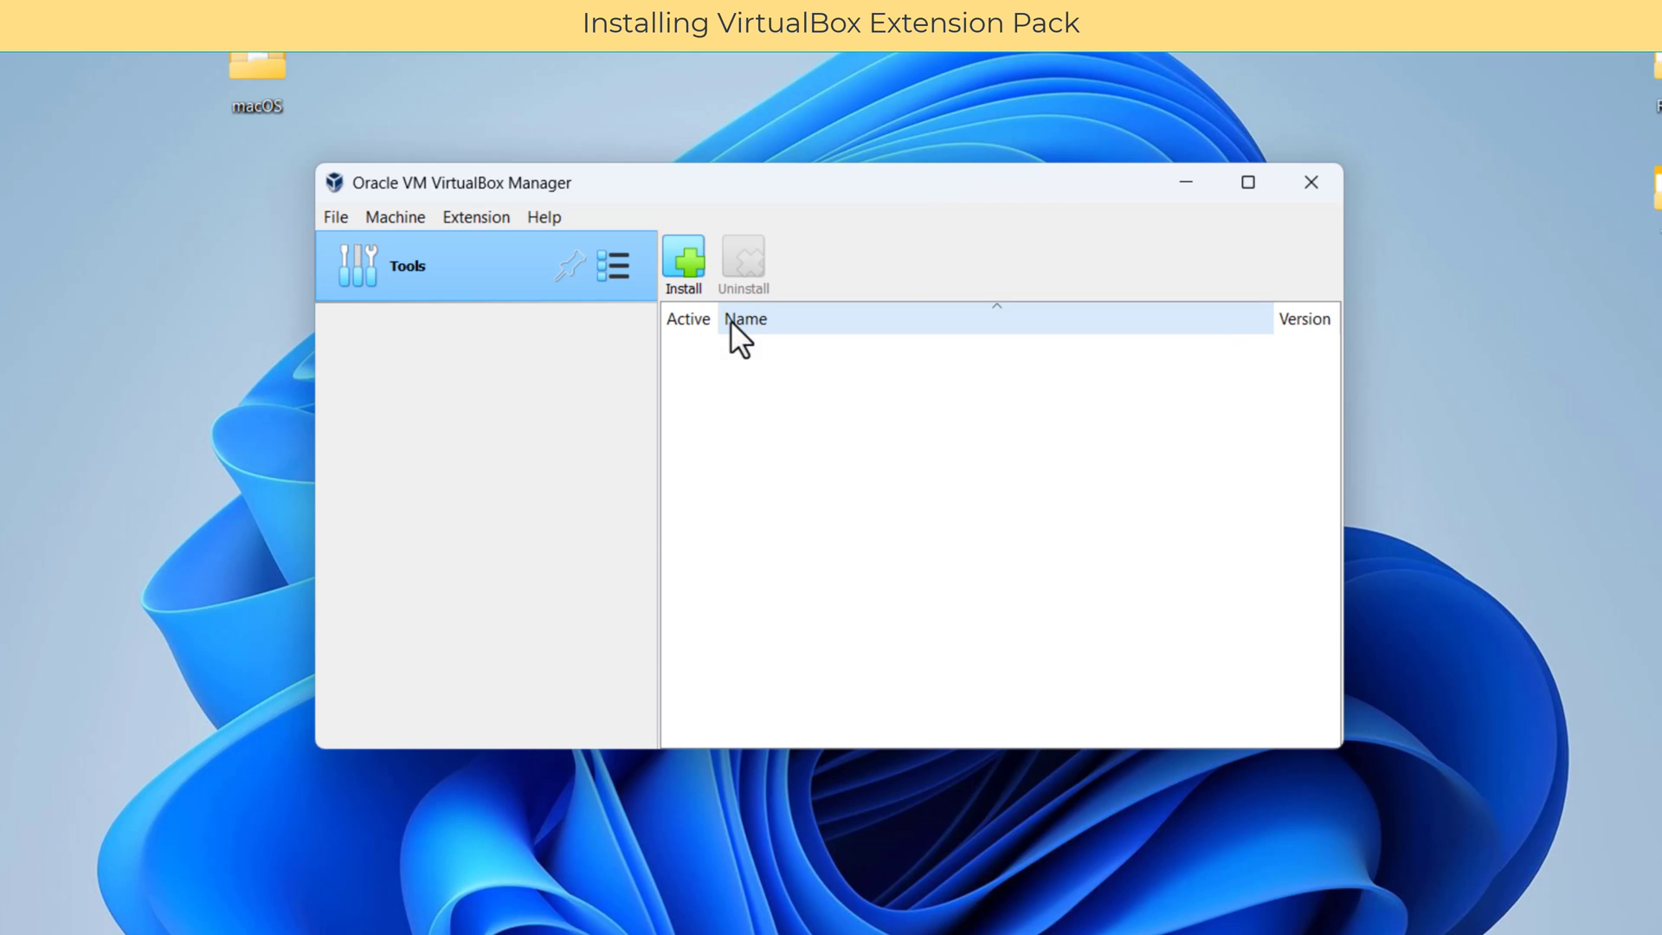
click(687, 269)
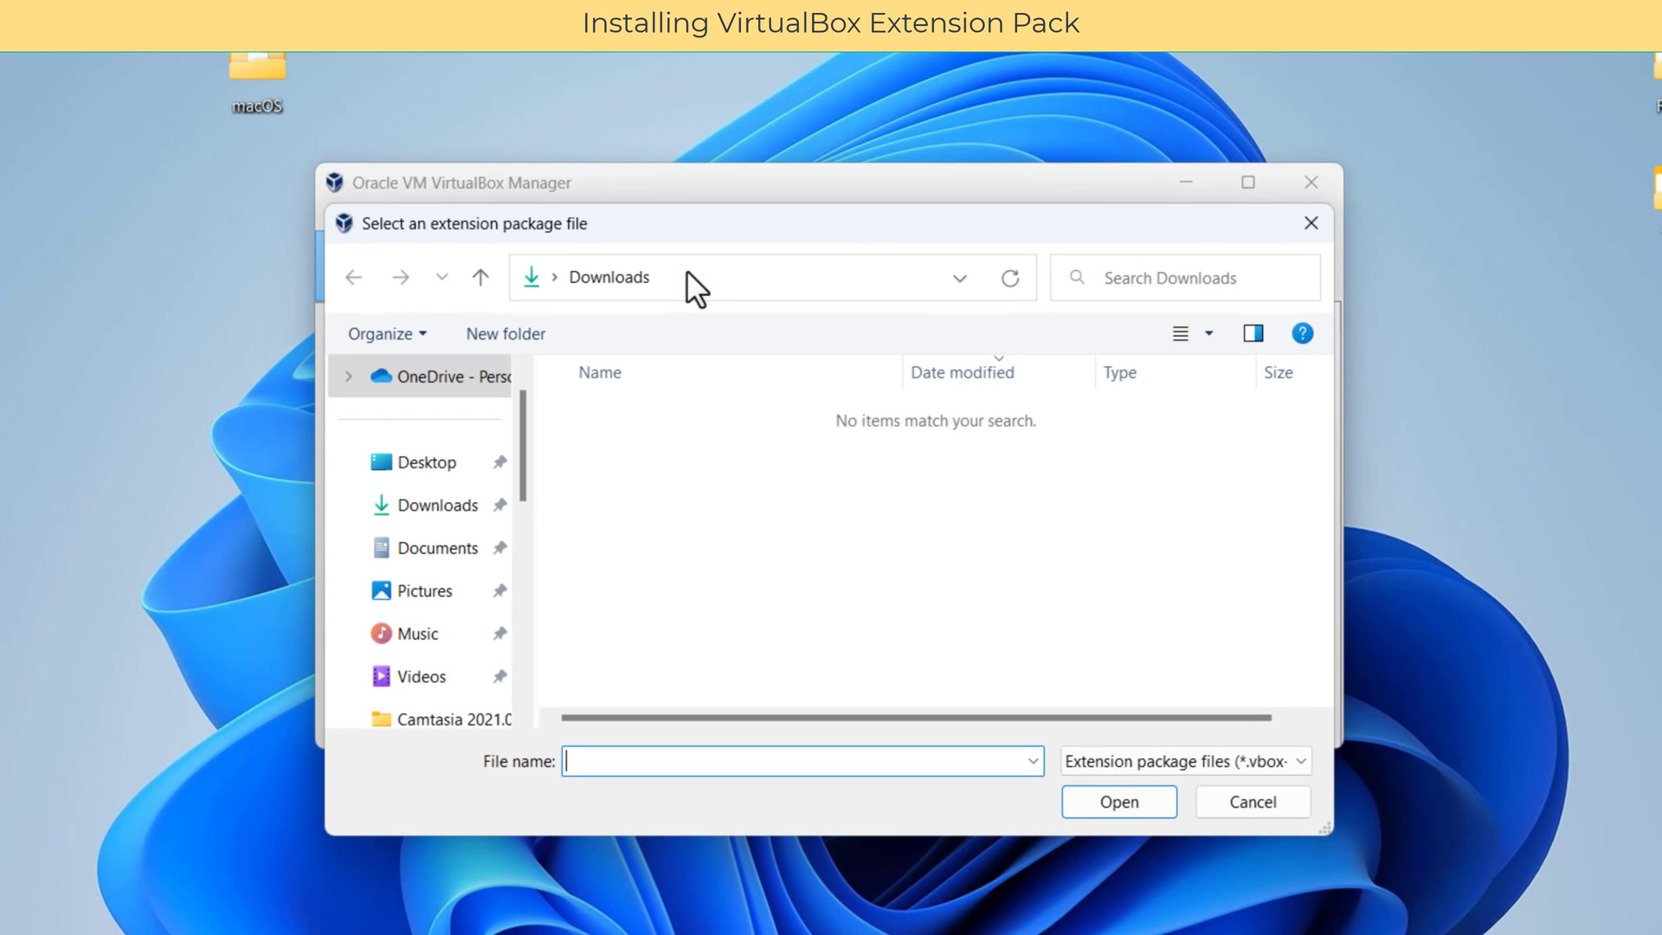
click(430, 463)
double_click(610, 426)
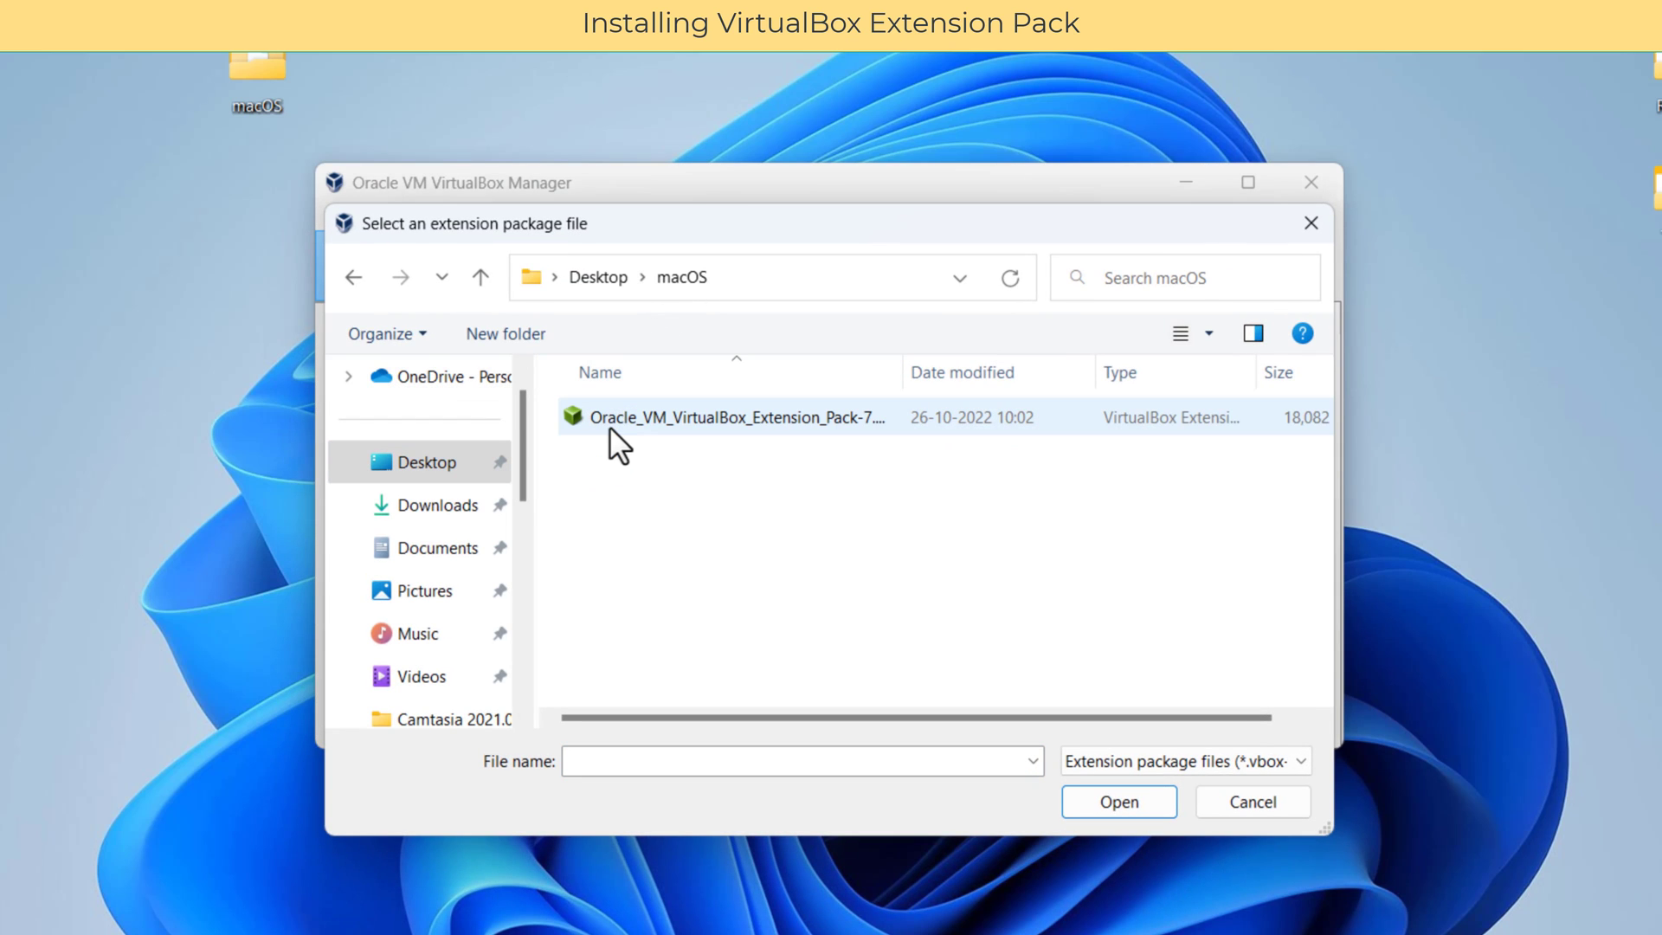
click(708, 422)
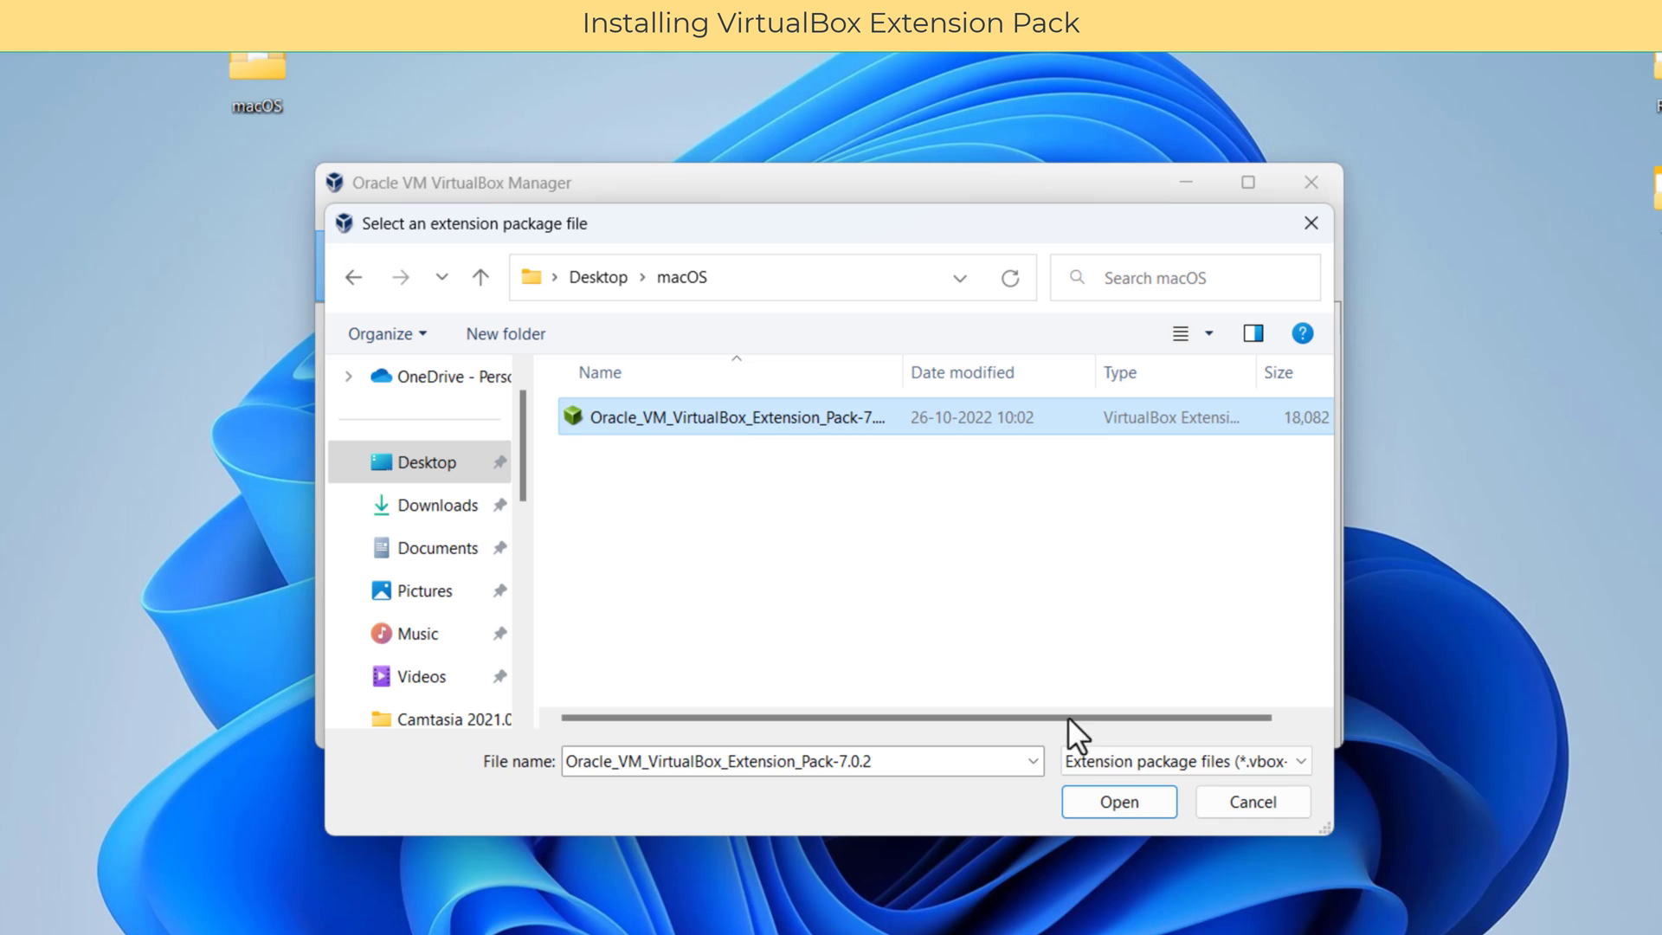
click(1108, 802)
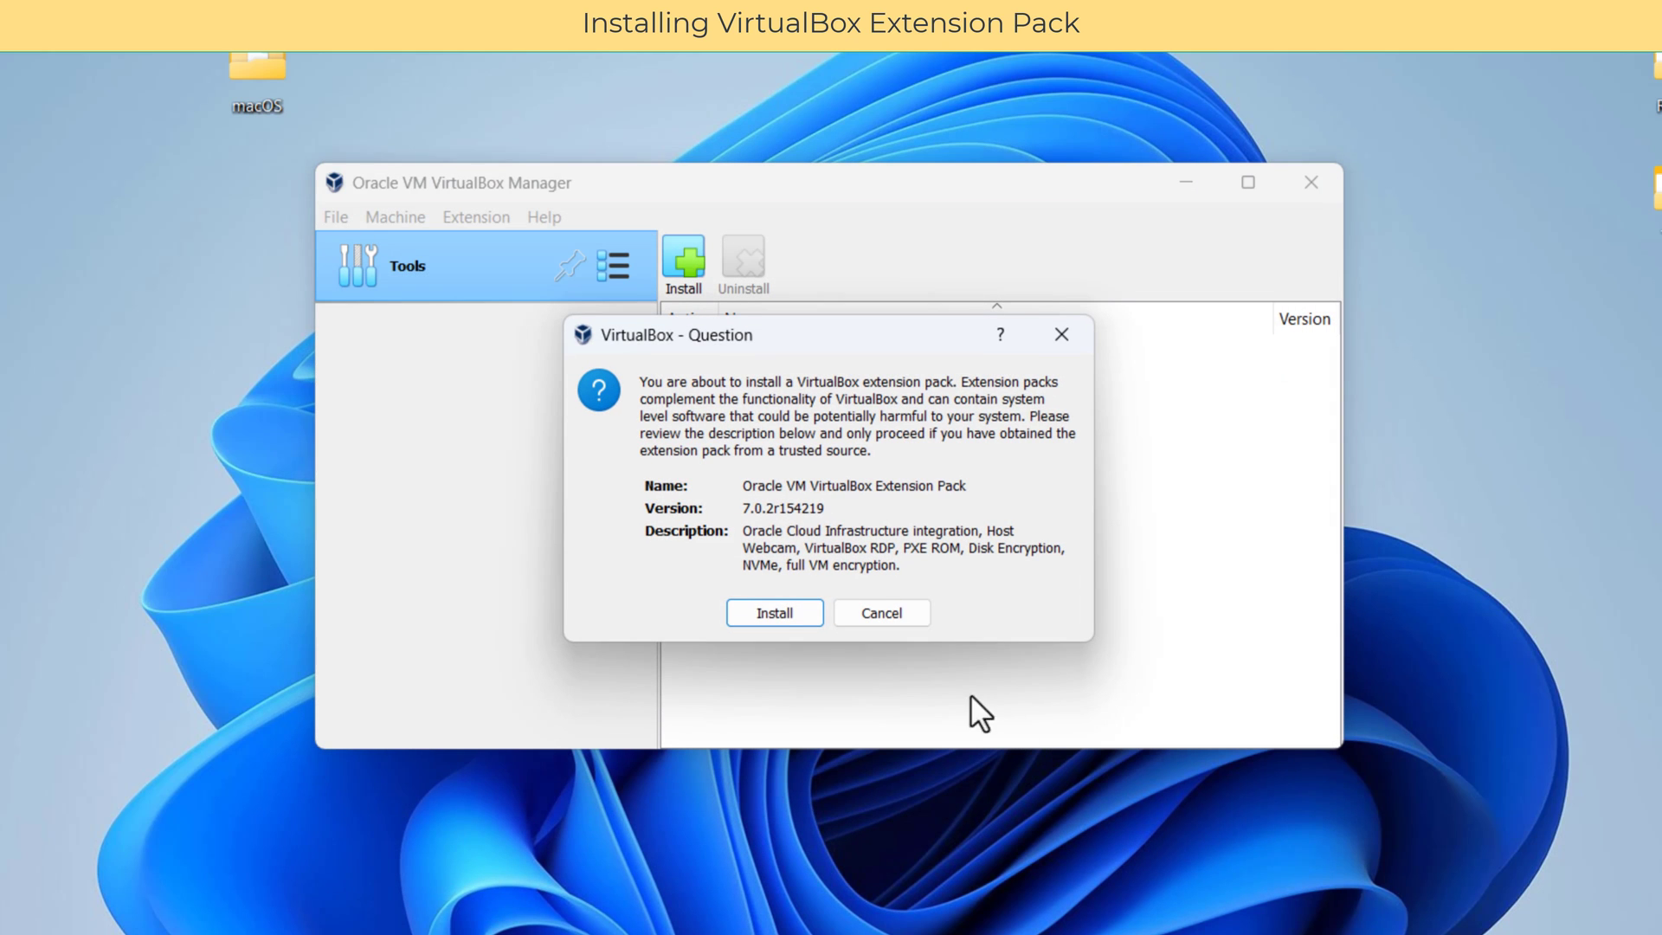
Step: Confirm installing the extension pack, accept its license, and return to the Welcome pane
click(793, 611)
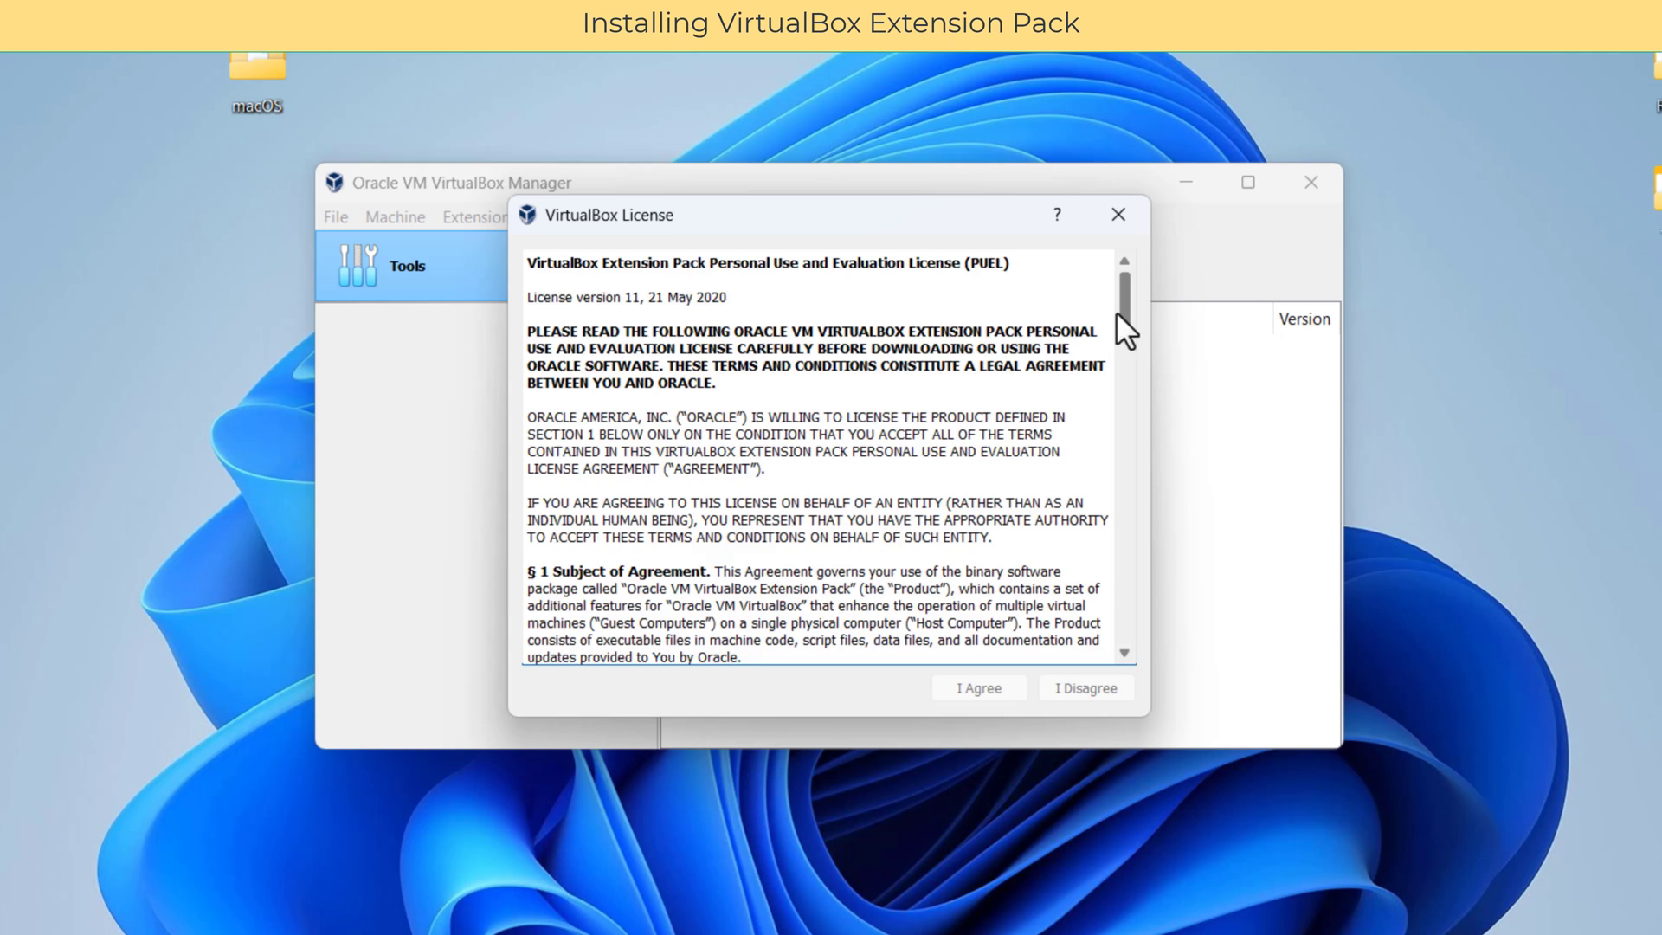
drag(1116, 310, 1142, 663)
click(998, 691)
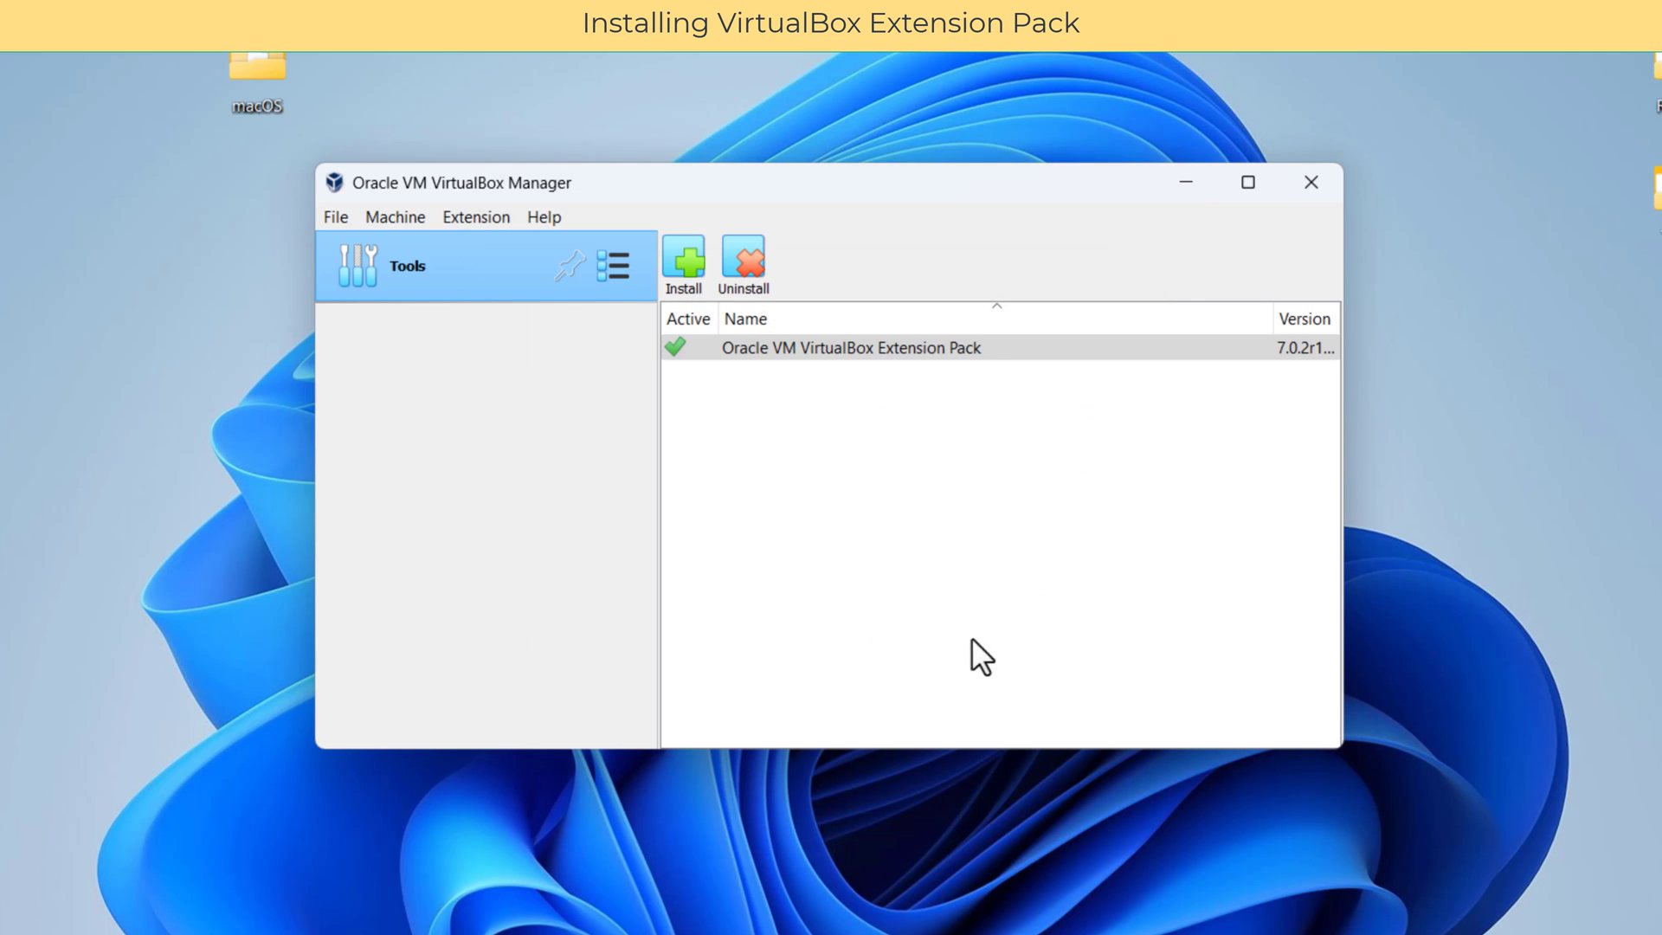
click(619, 264)
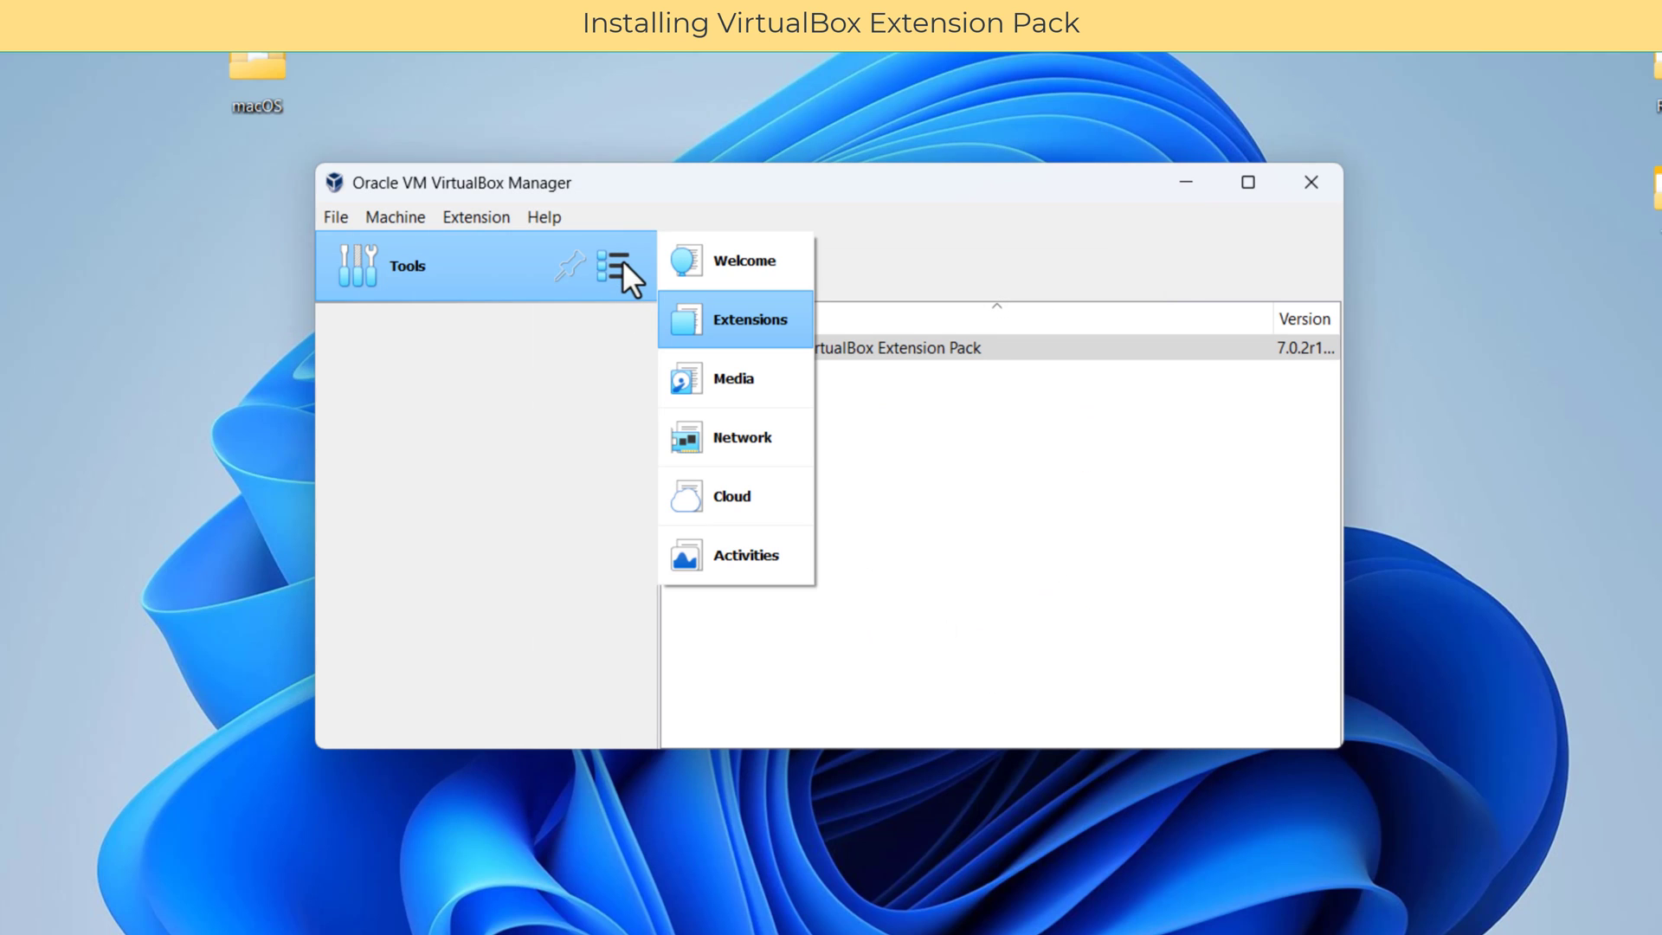
click(701, 260)
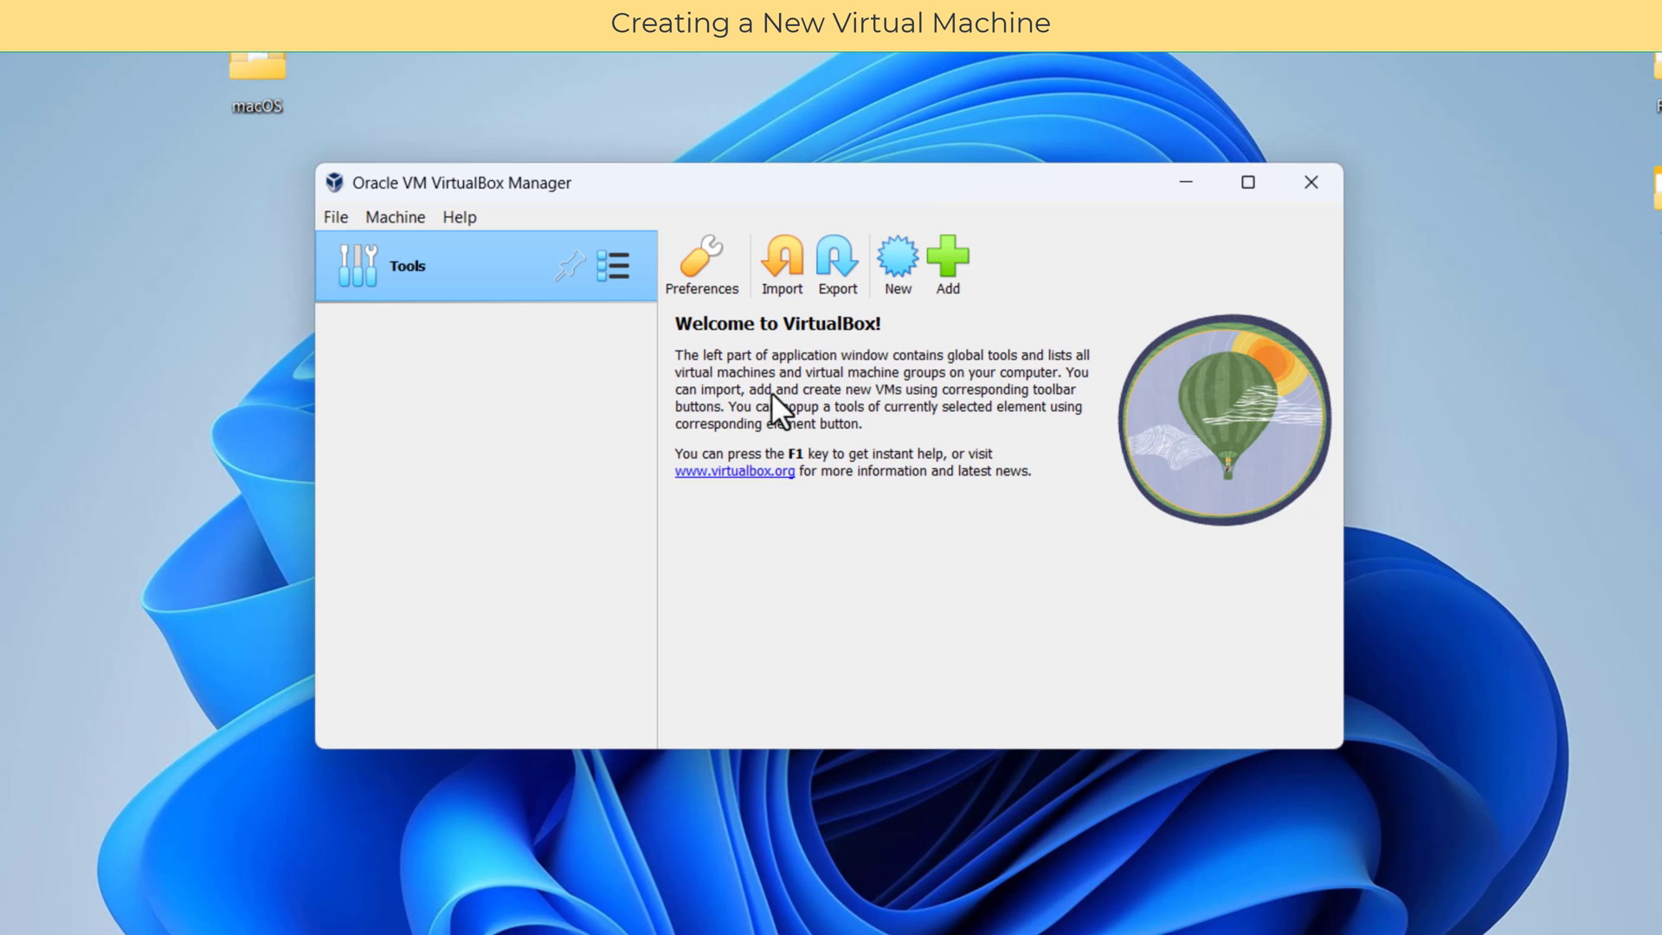
Step: Start a new virtual machine stored in the VirtualBox VMs folder
click(963, 291)
click(887, 264)
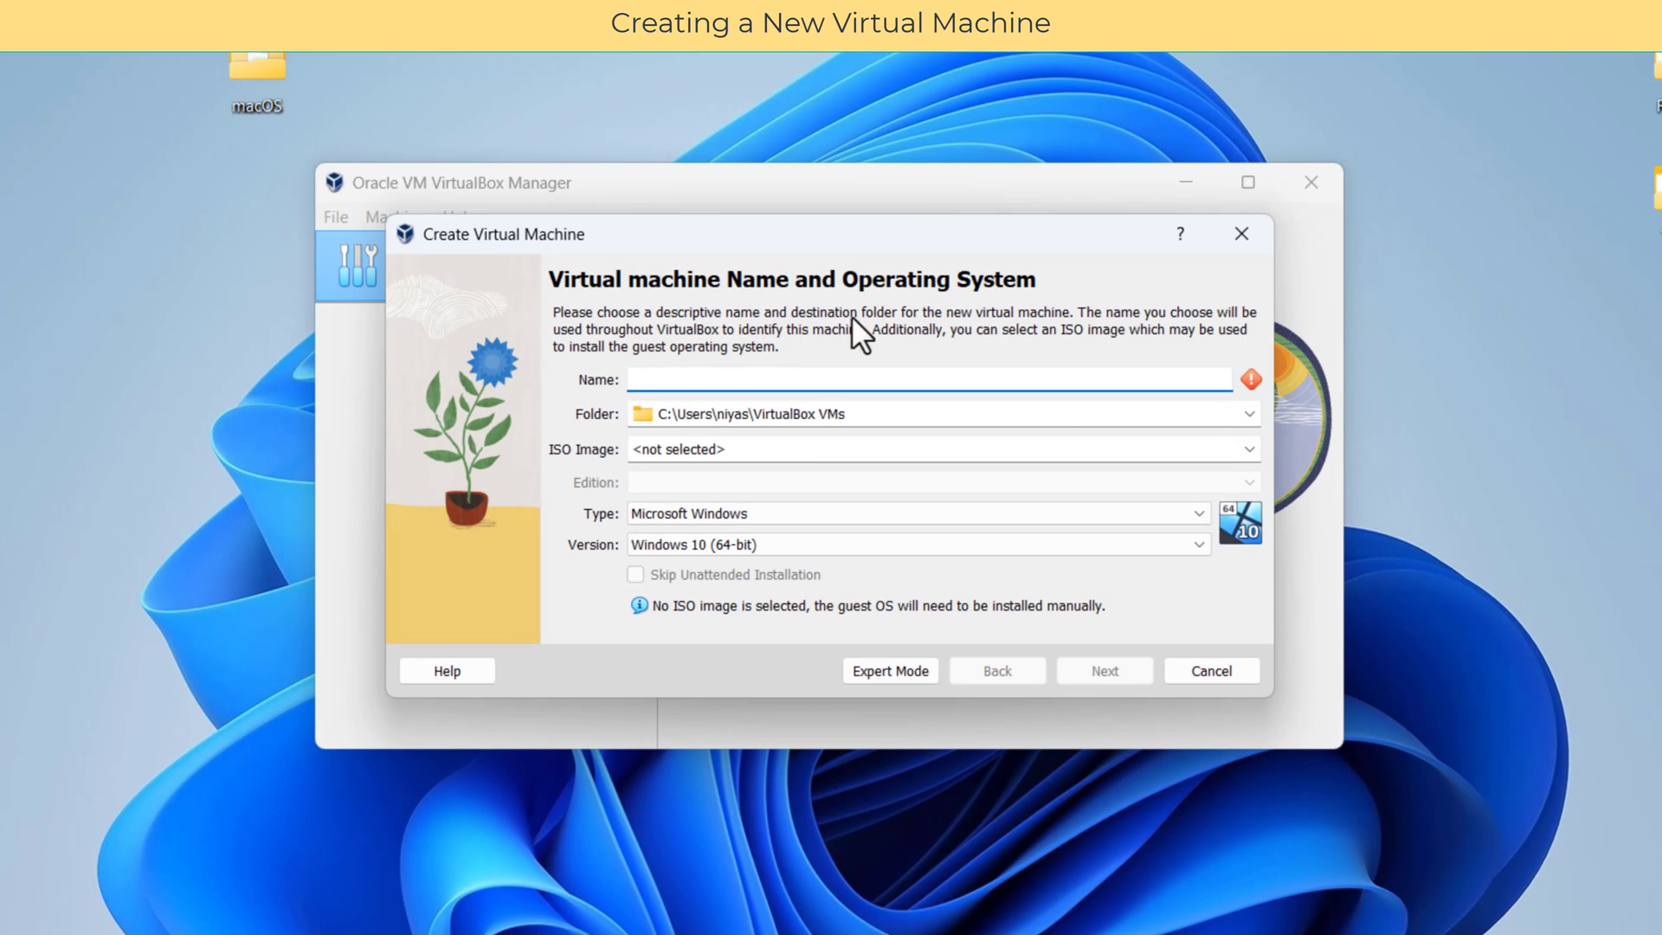
text(macOS Ventura)
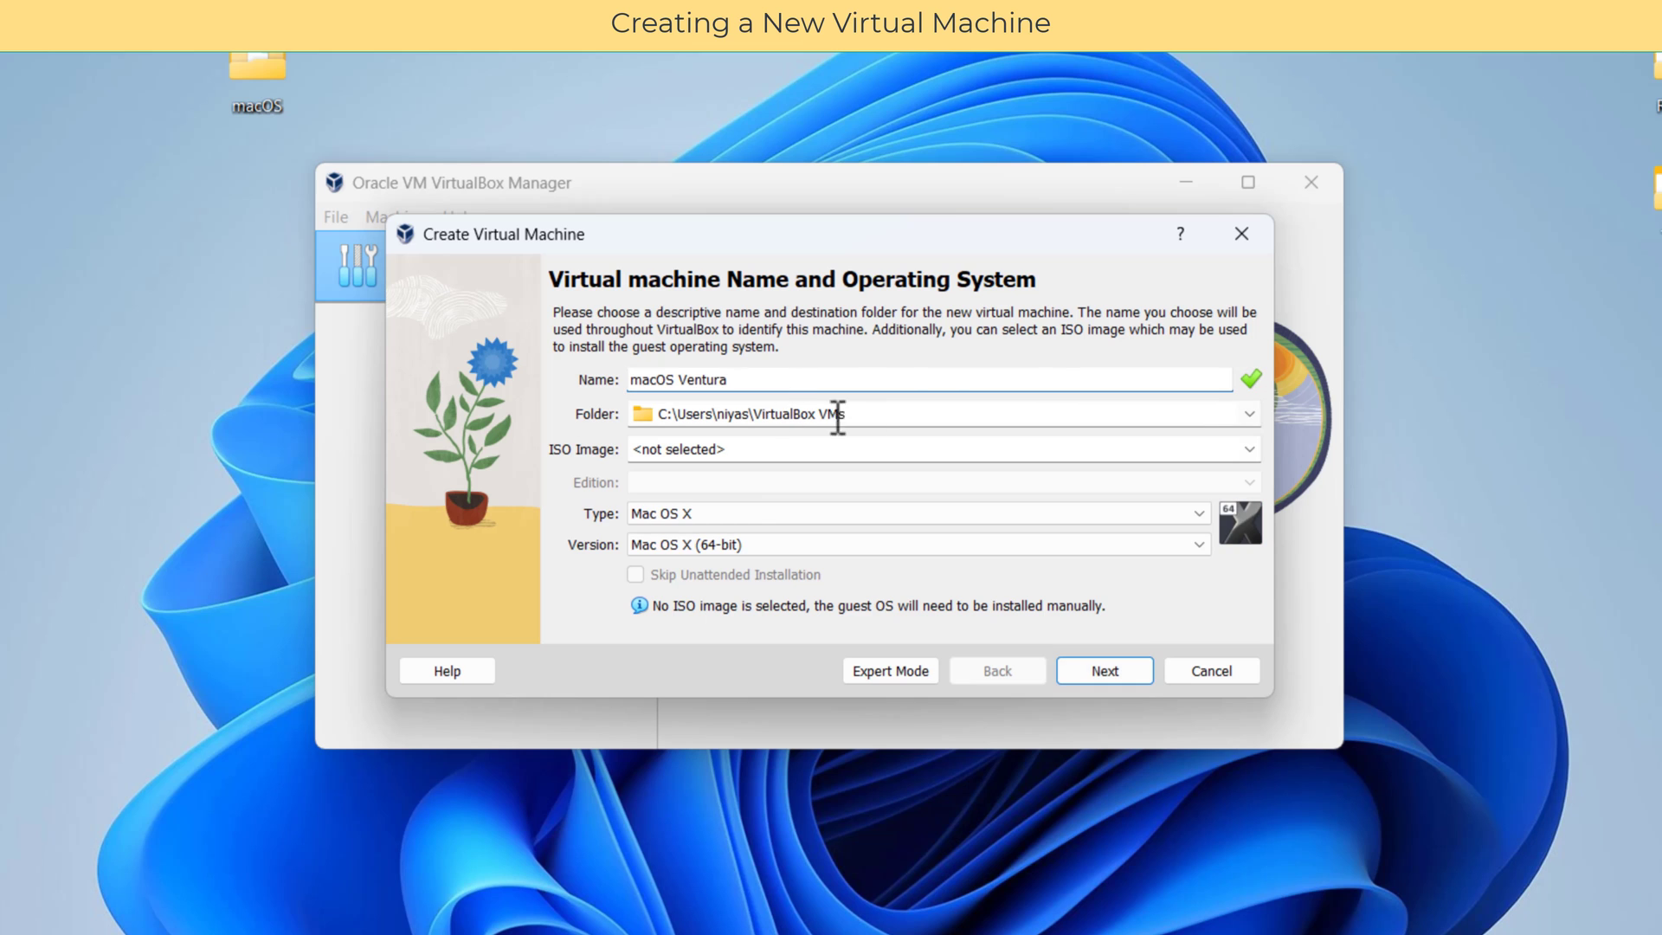
click(1249, 417)
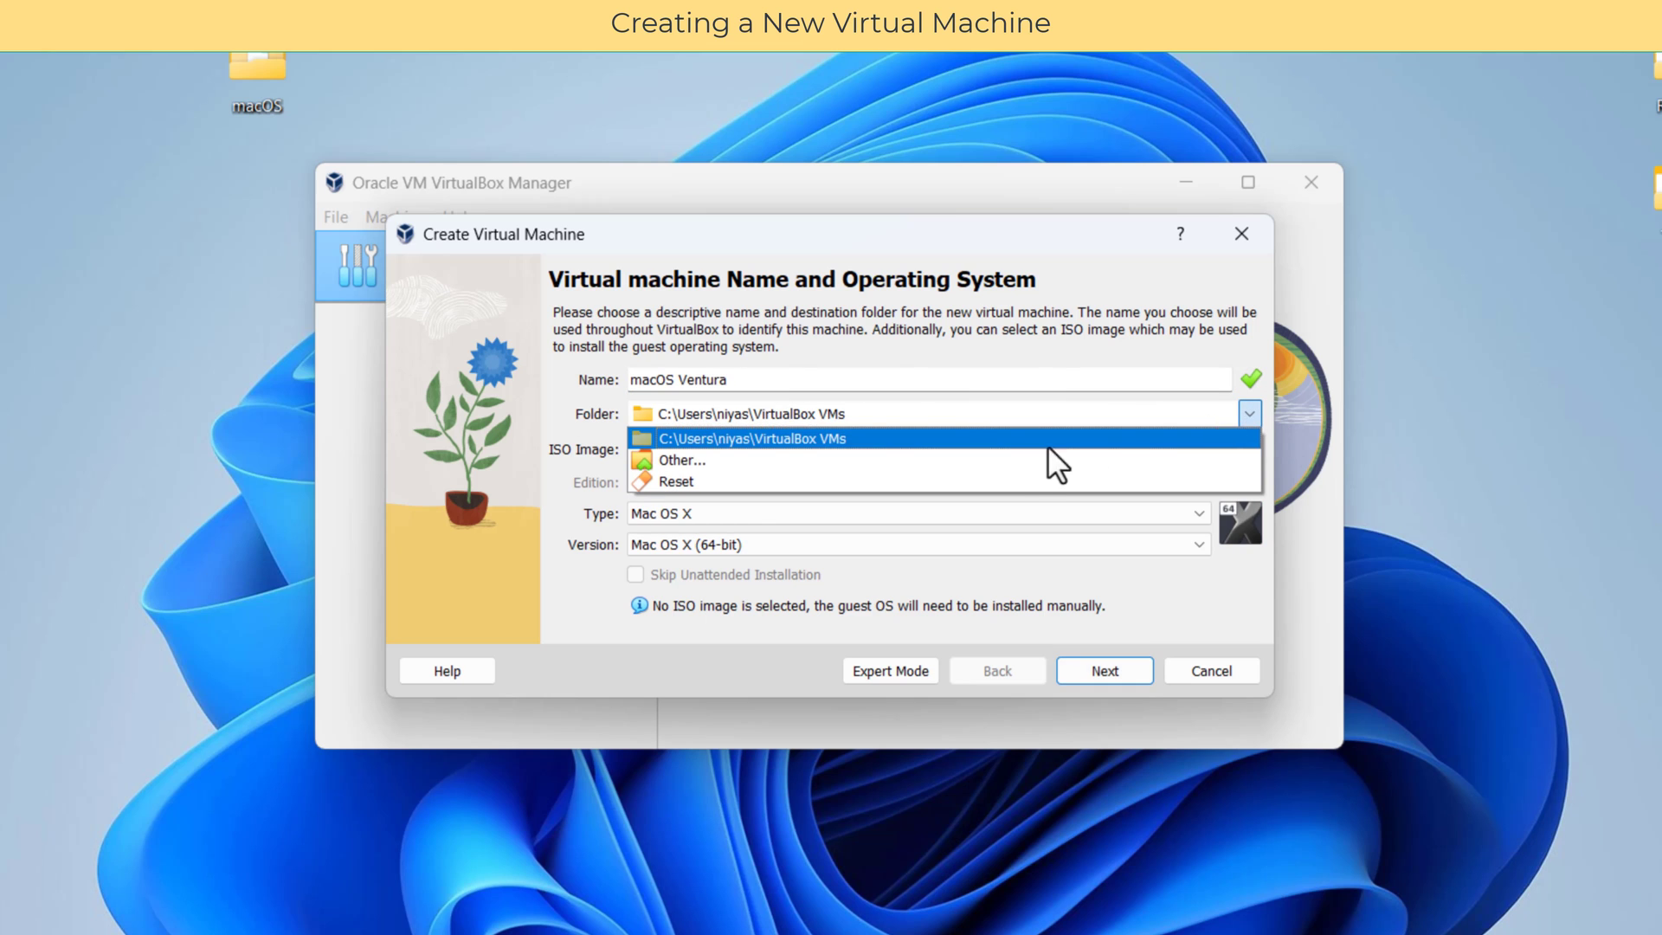
click(1016, 455)
double_click(730, 481)
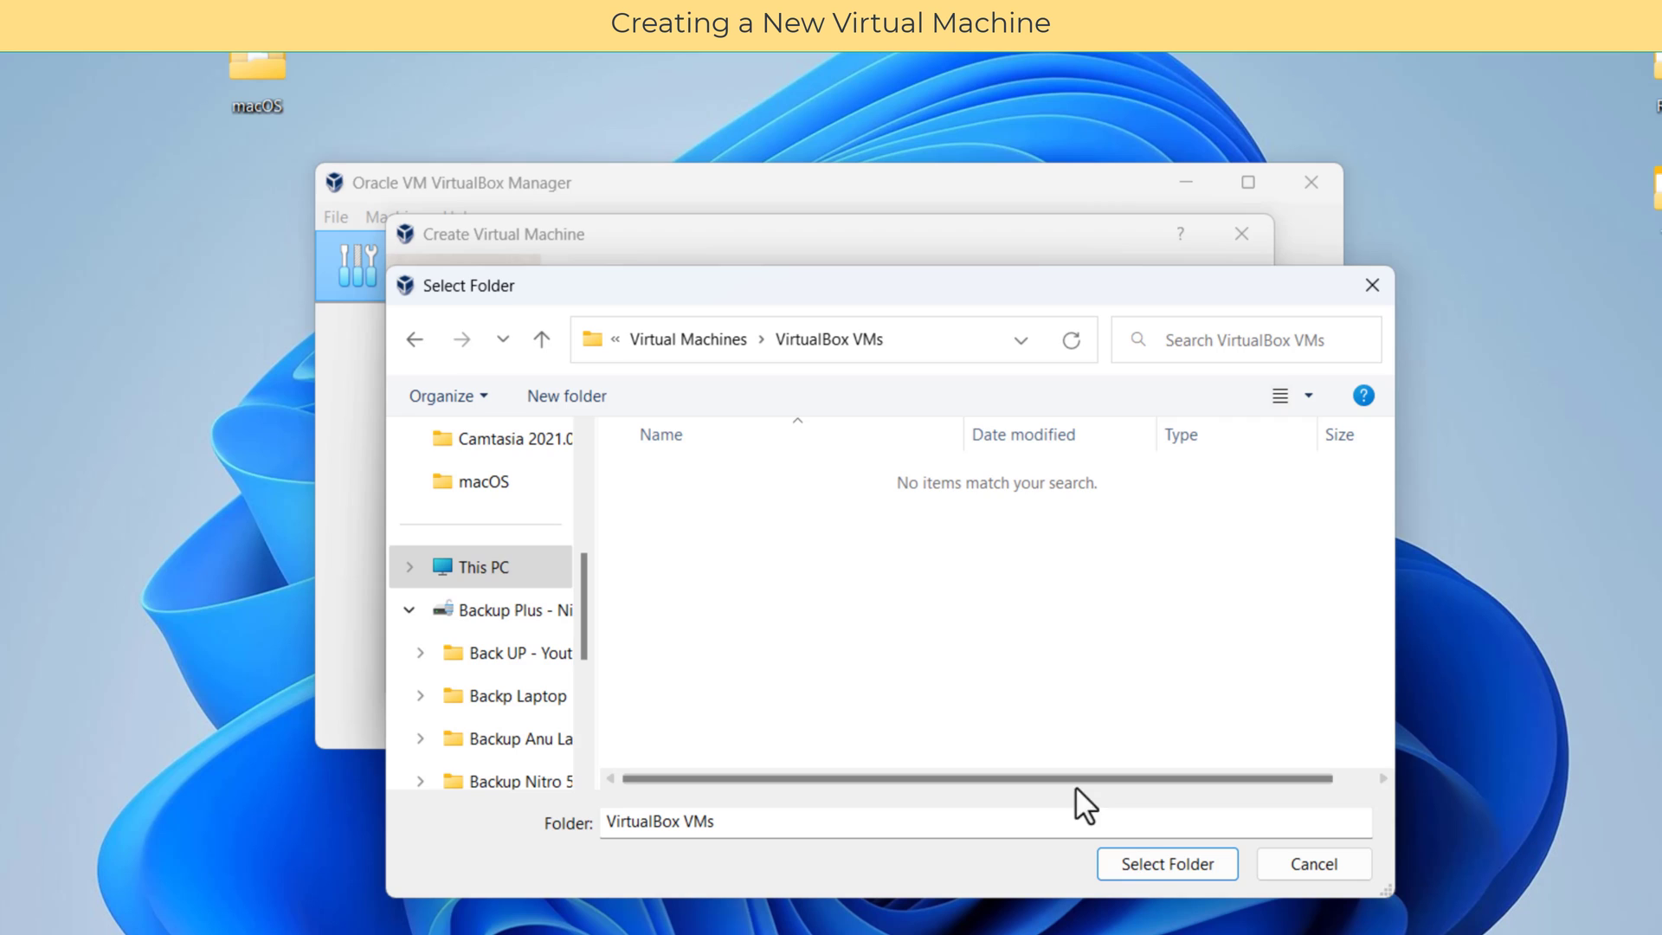
click(1151, 863)
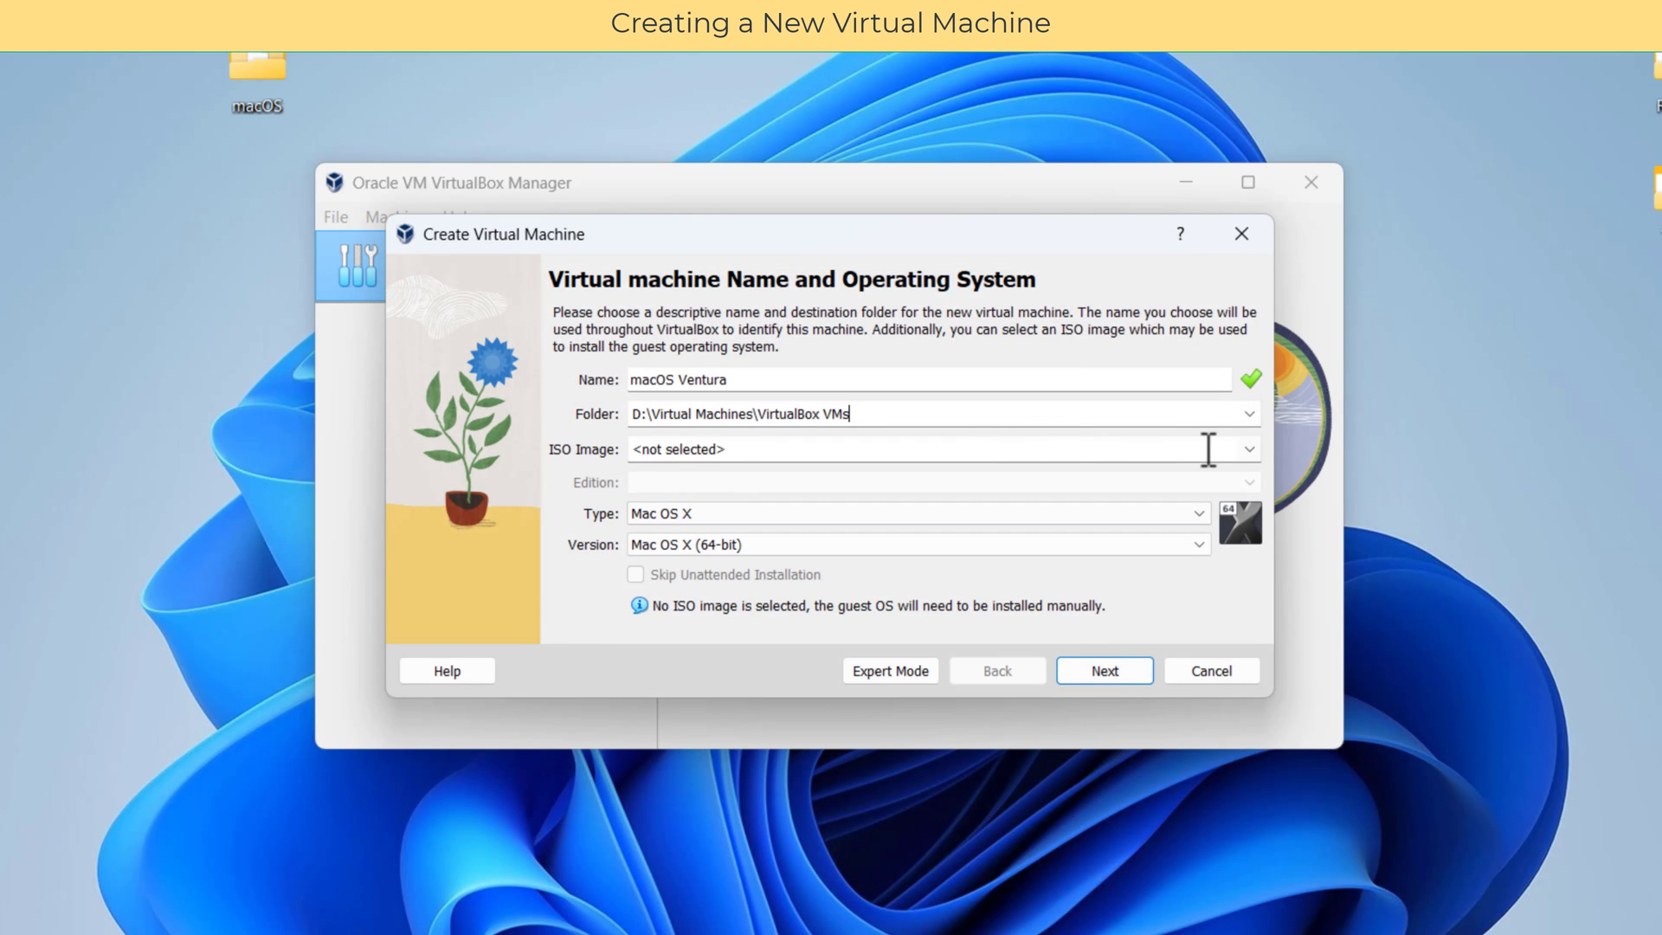
Step: Attach macOS Ventura.iso as the new machine's ISO image
click(1249, 450)
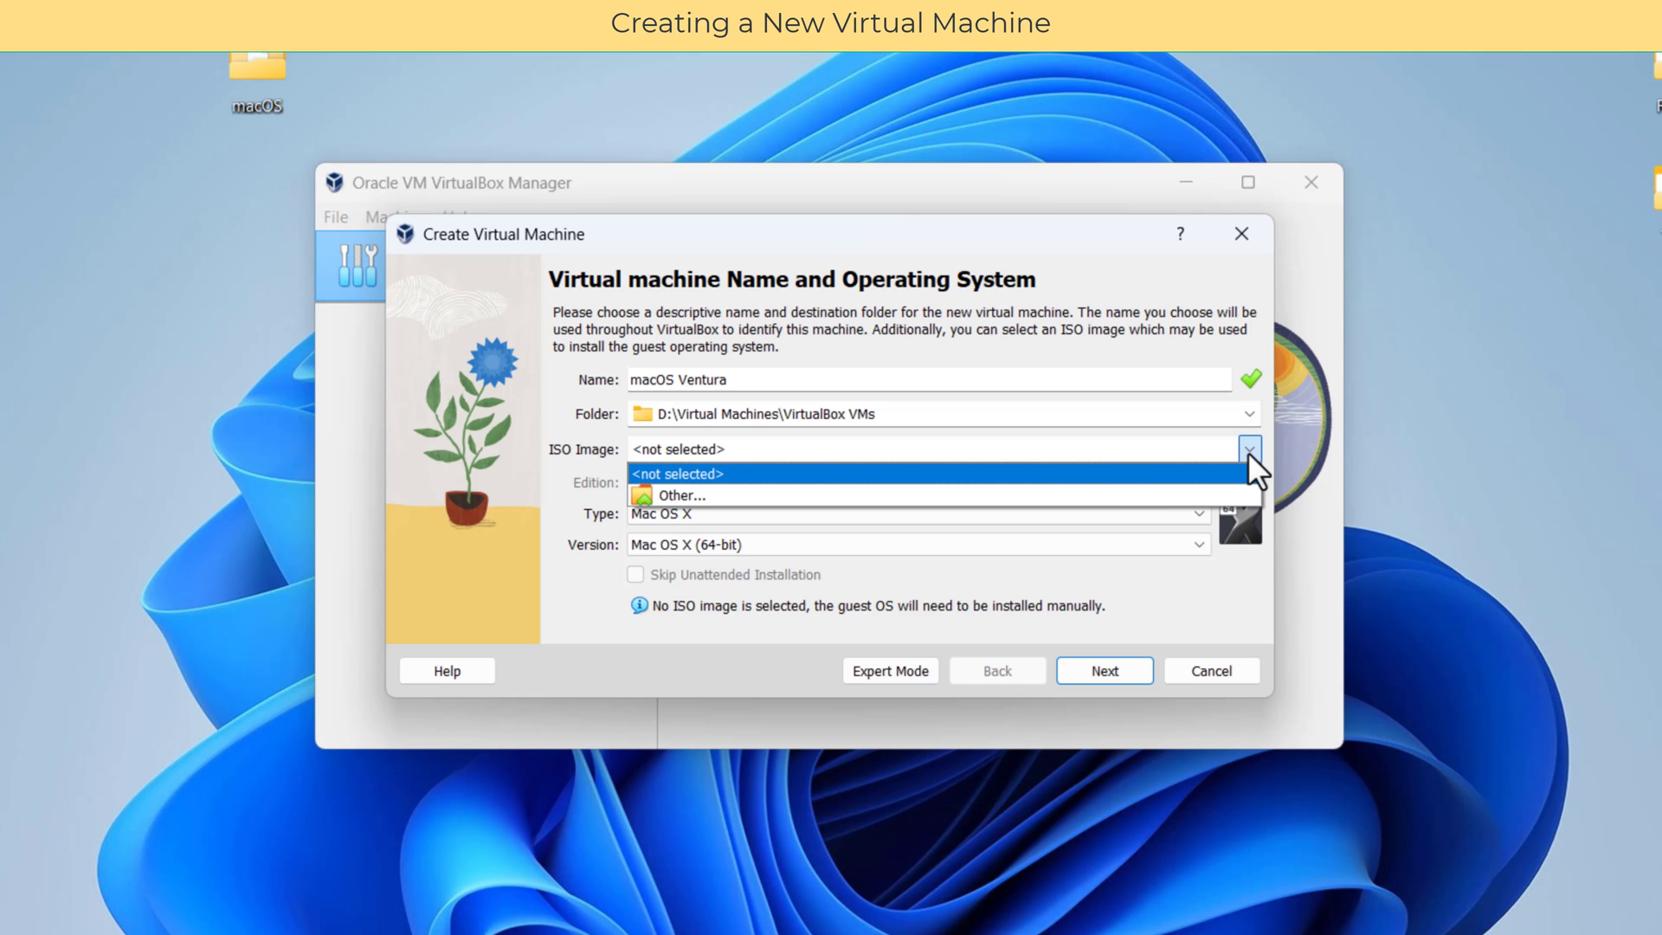
click(1082, 499)
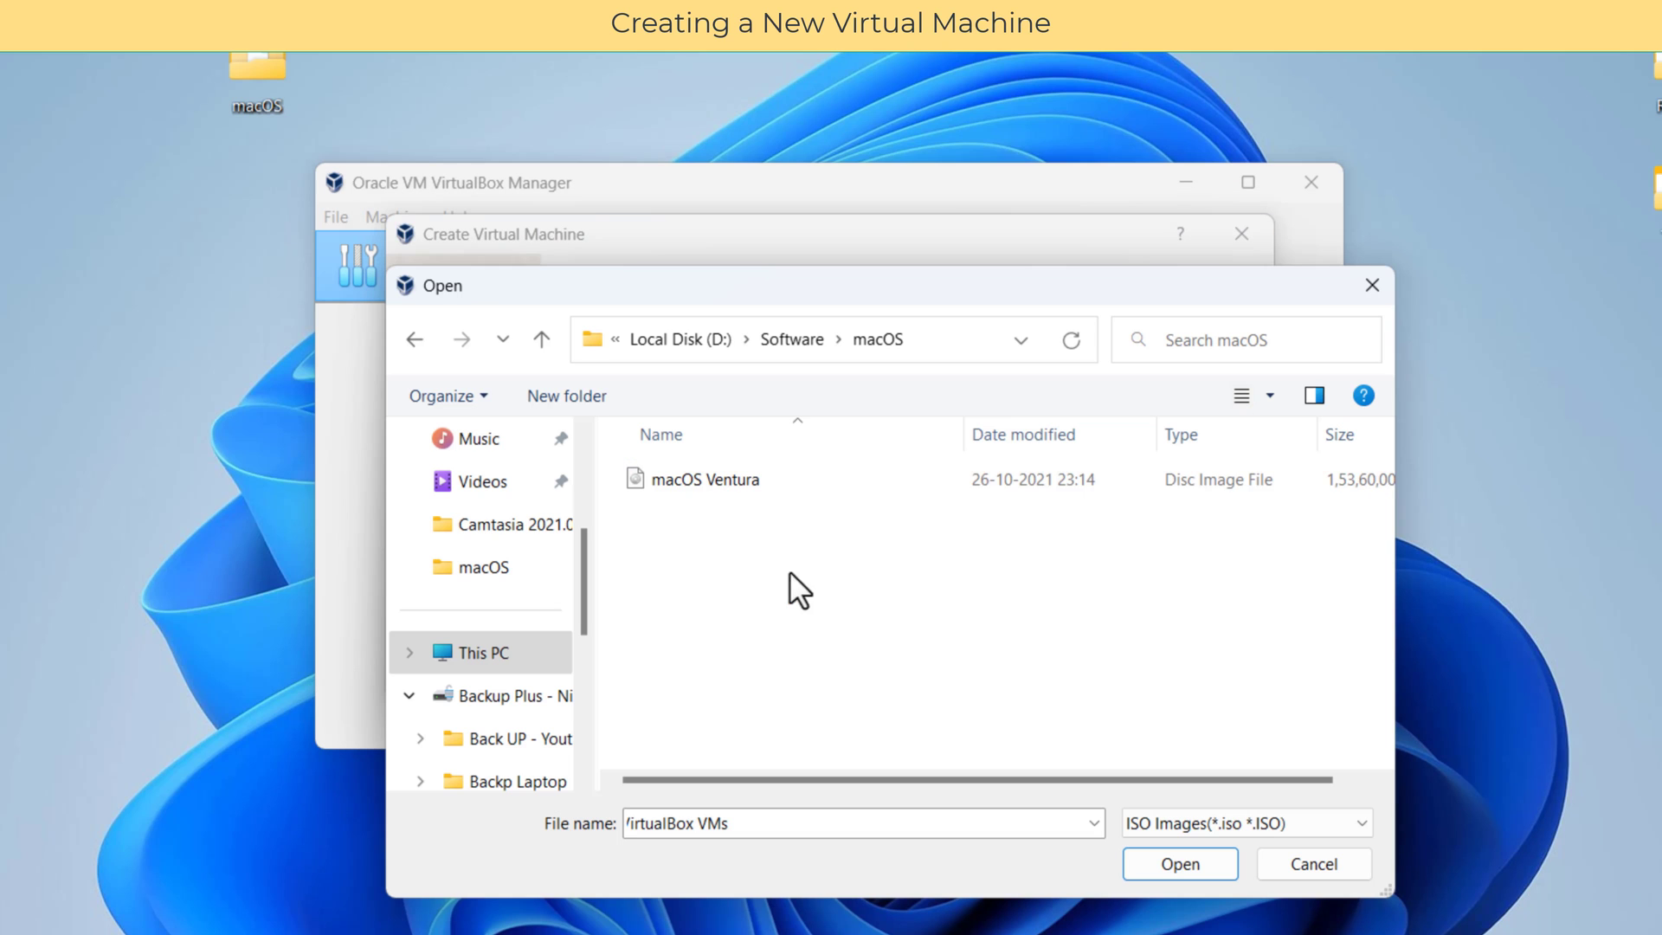
click(740, 495)
click(1149, 855)
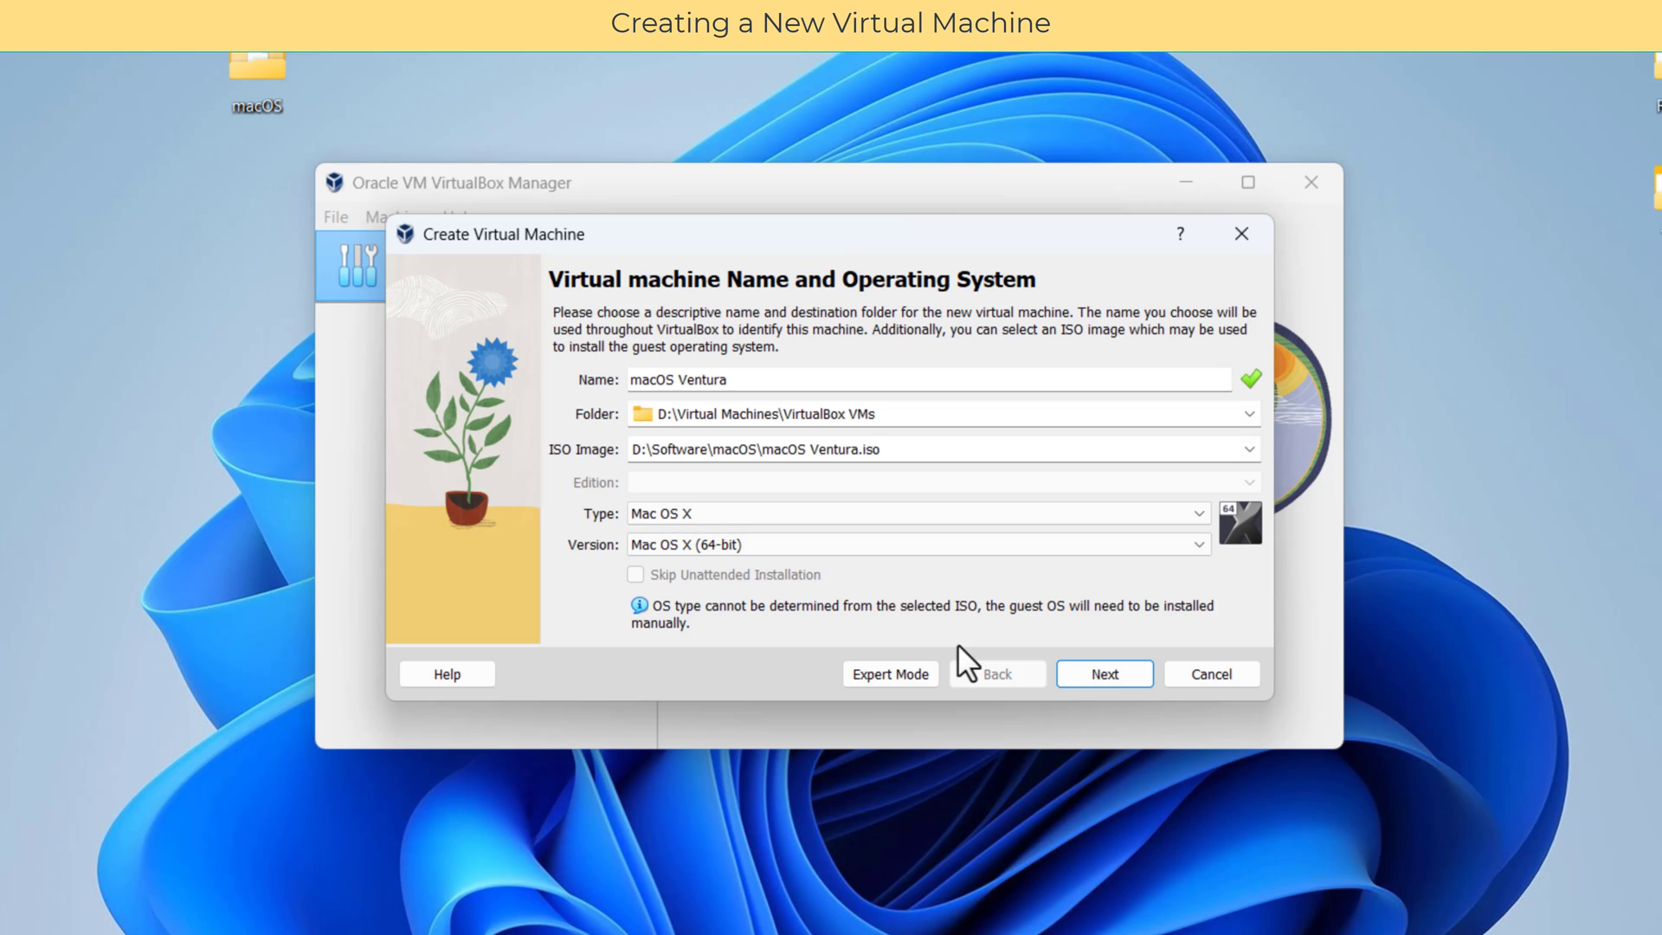
Step: Allocate 8192 MB base memory and 4 processors on the Hardware page
click(1097, 672)
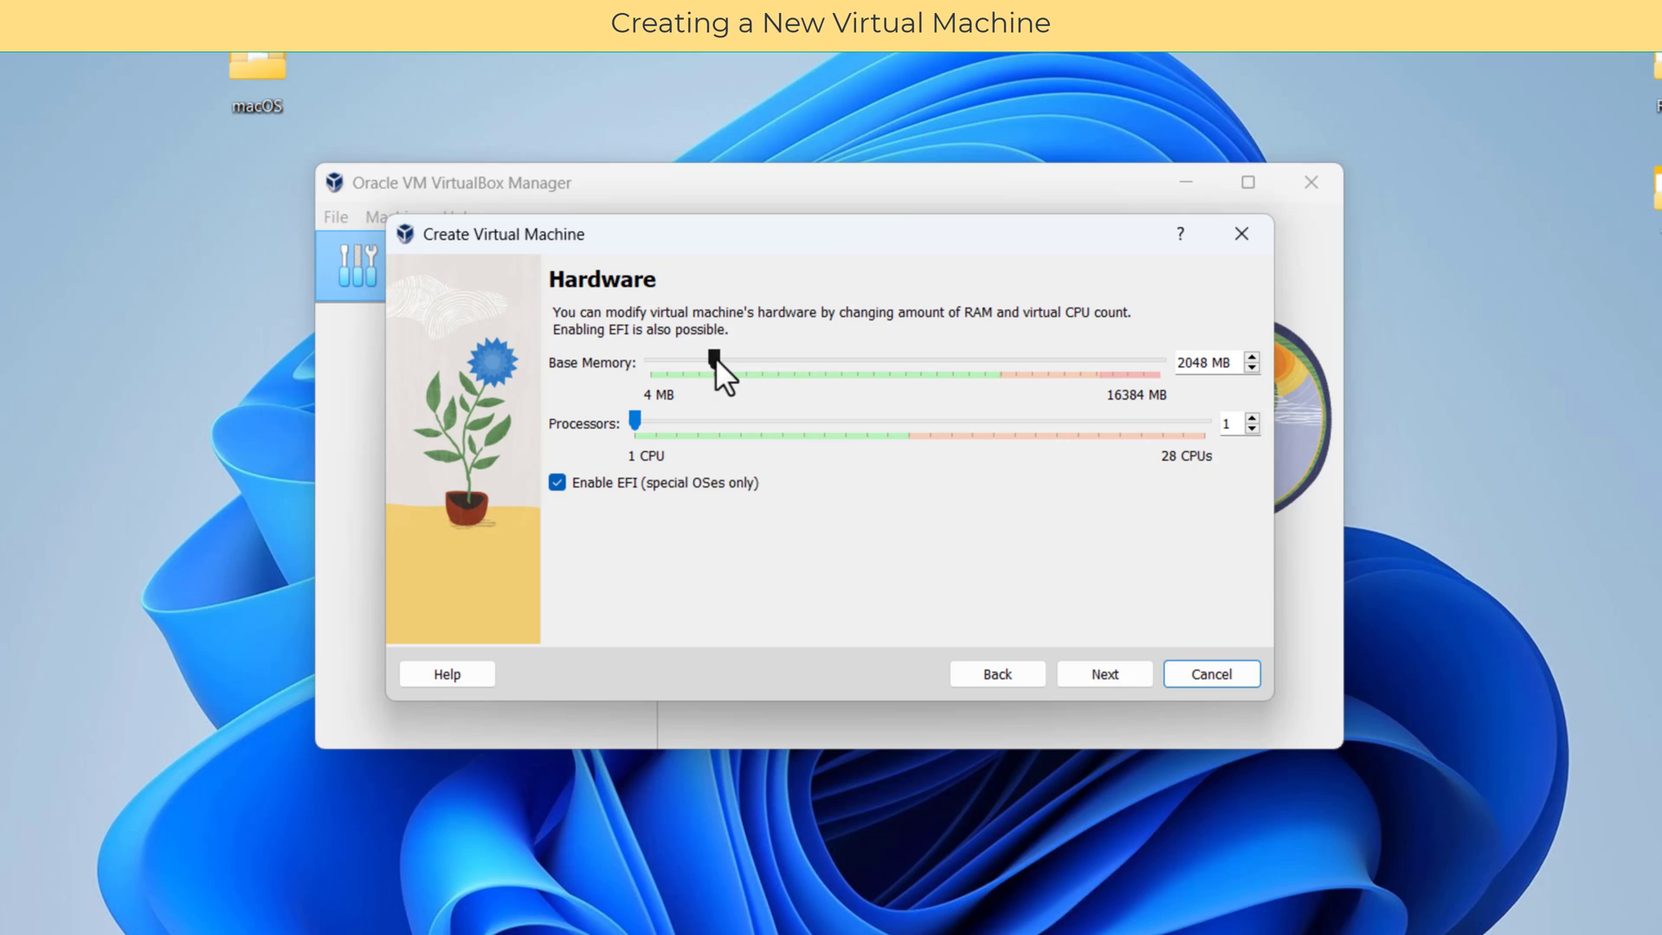
drag(715, 357, 905, 369)
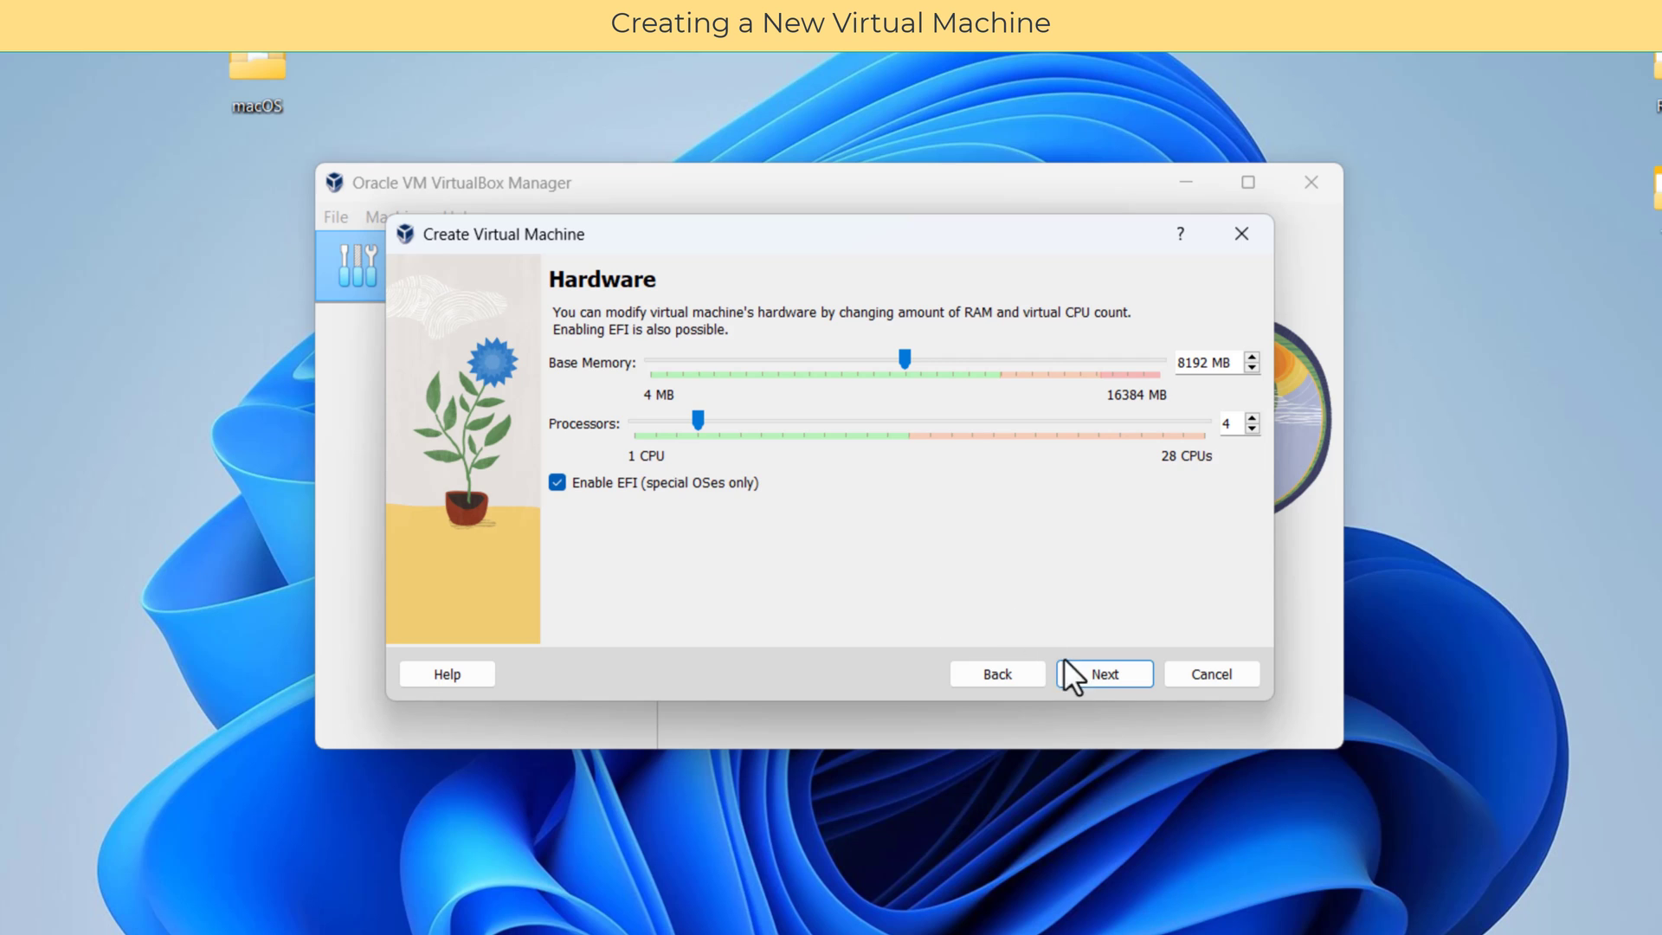
click(1097, 676)
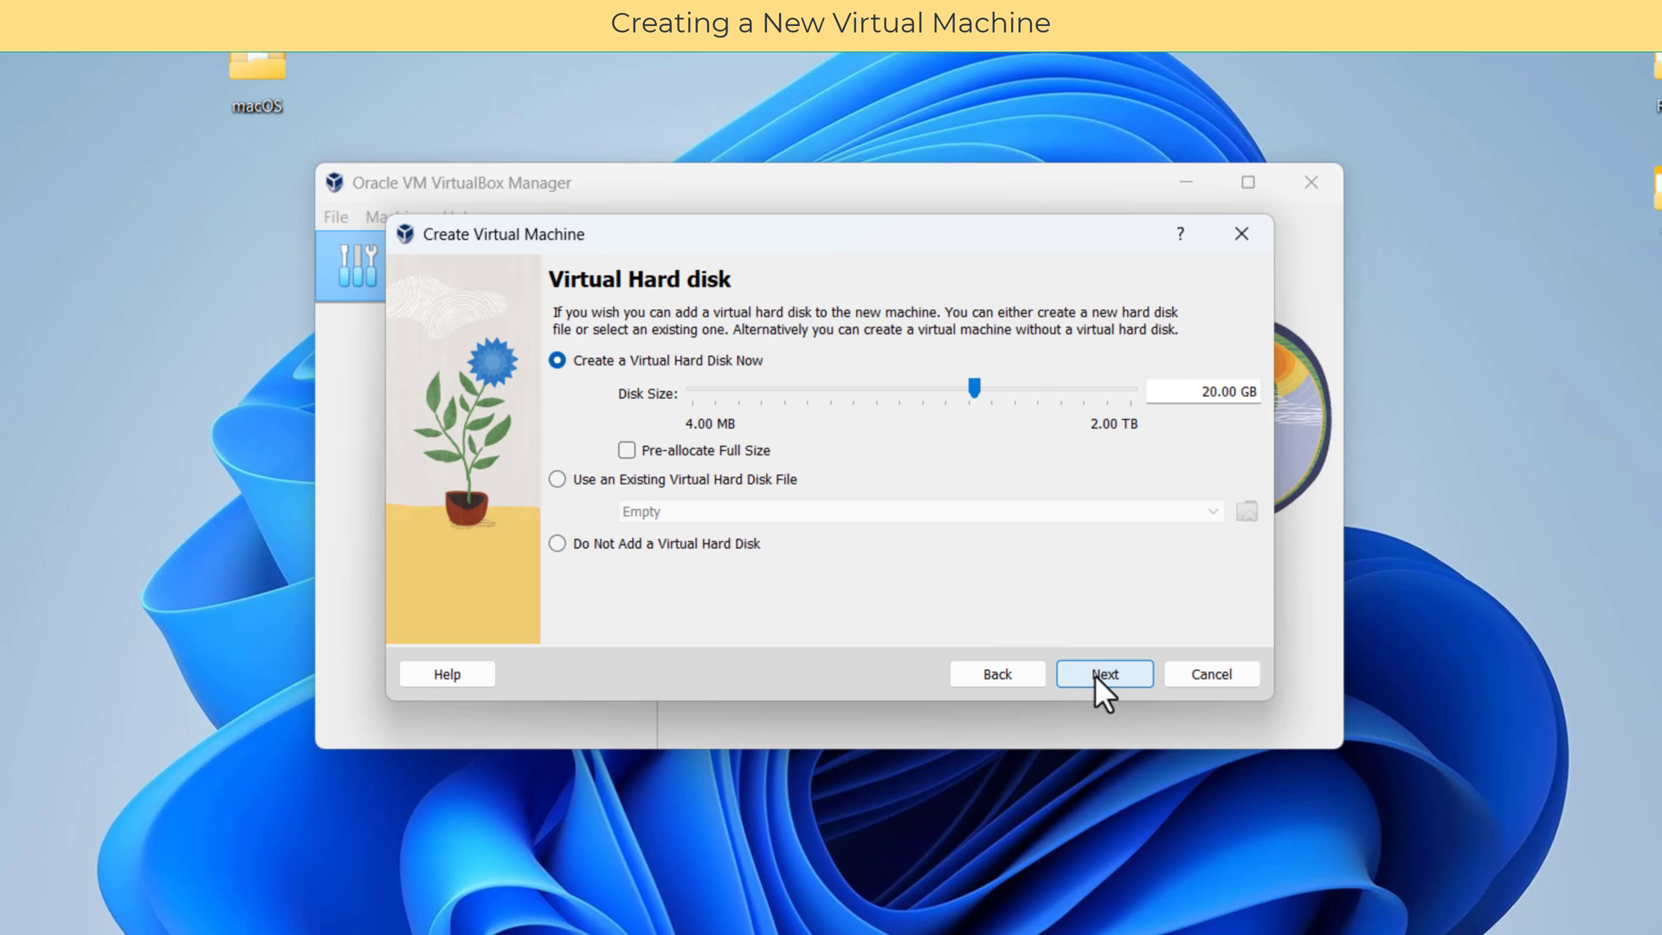
Step: Set a 100 GB virtual disk and finish creating the macOS Ventura machine
drag(1190, 385, 1268, 389)
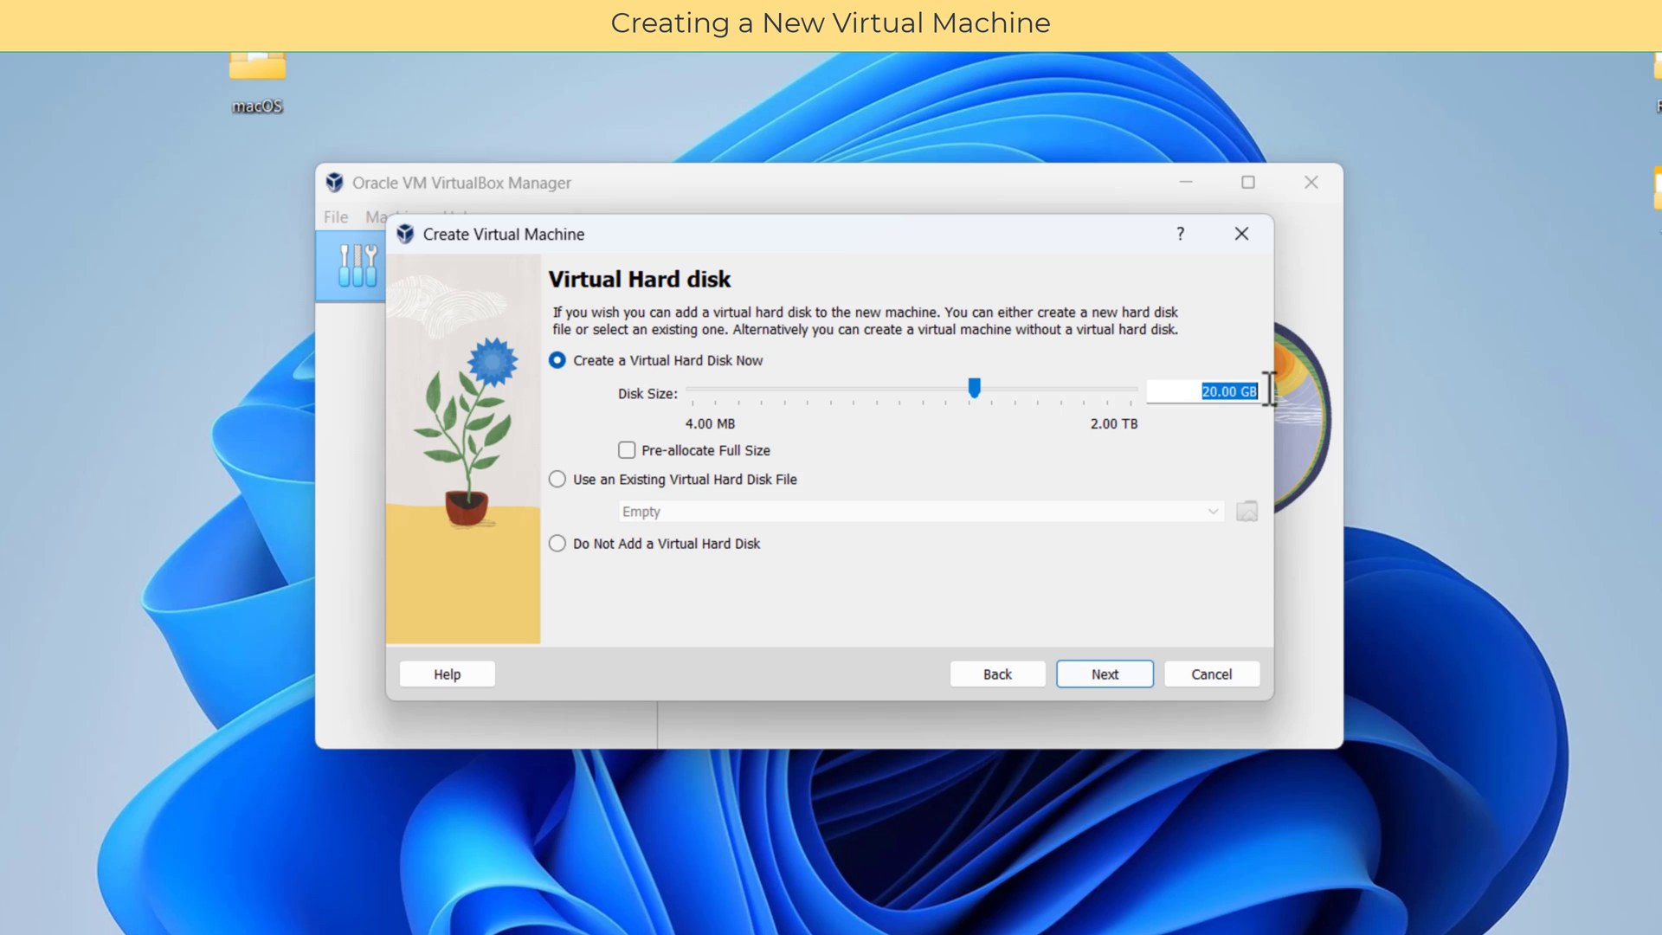
text(100)
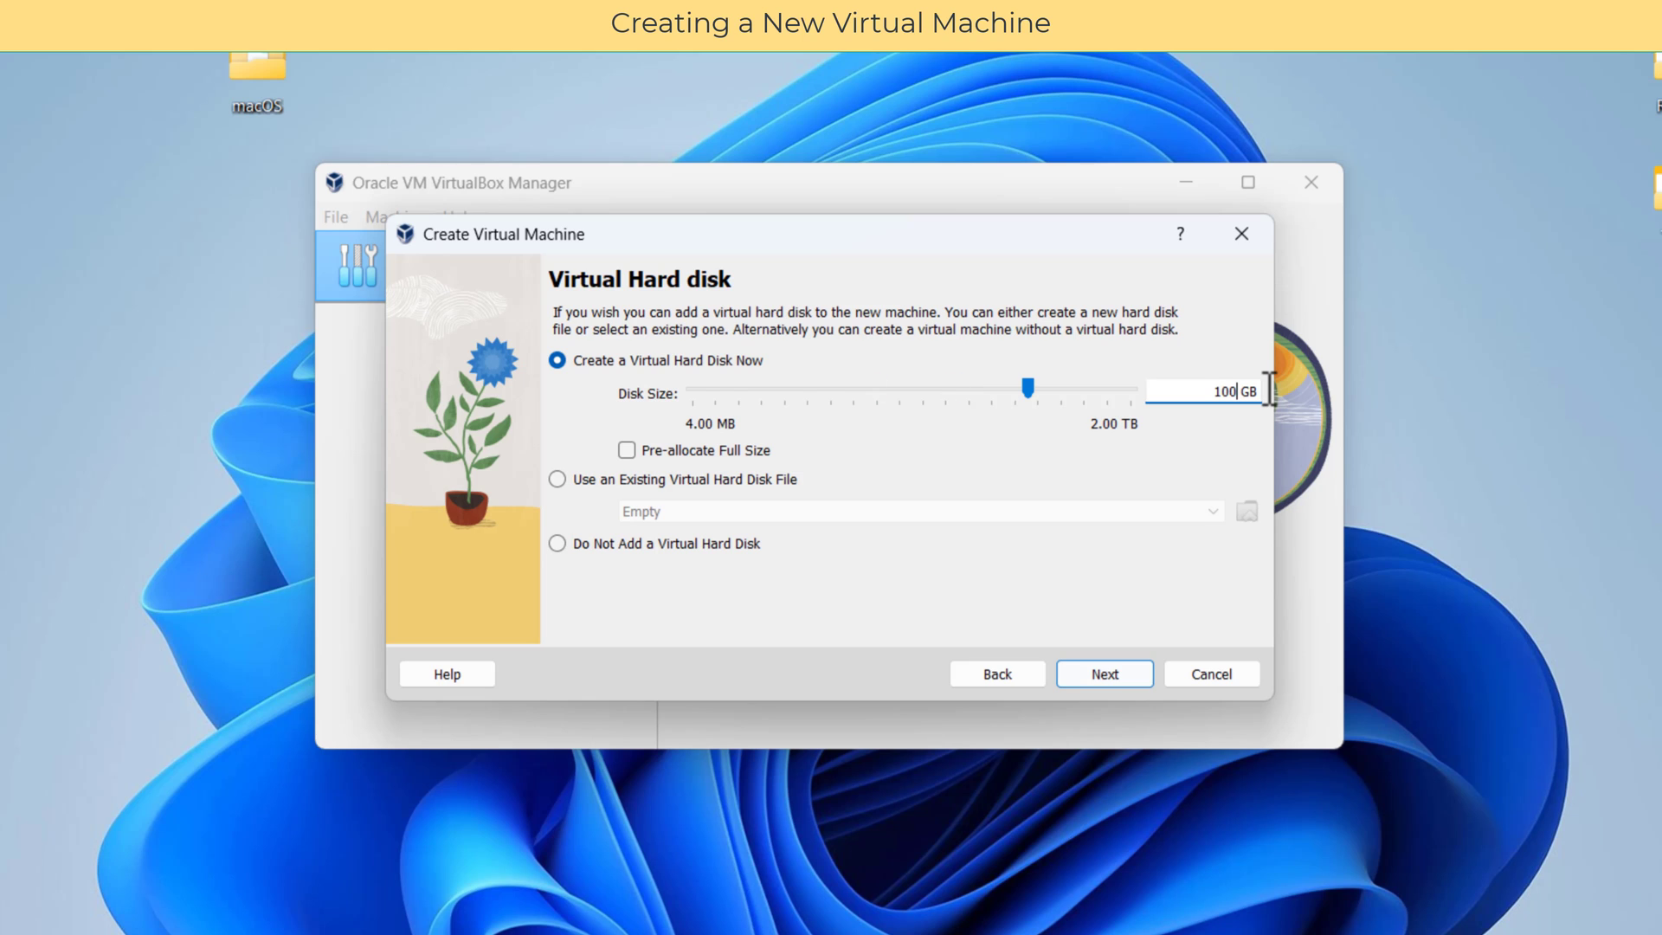
click(1093, 677)
scroll(1178, 575, down, 1)
scroll(1178, 576, up, 1)
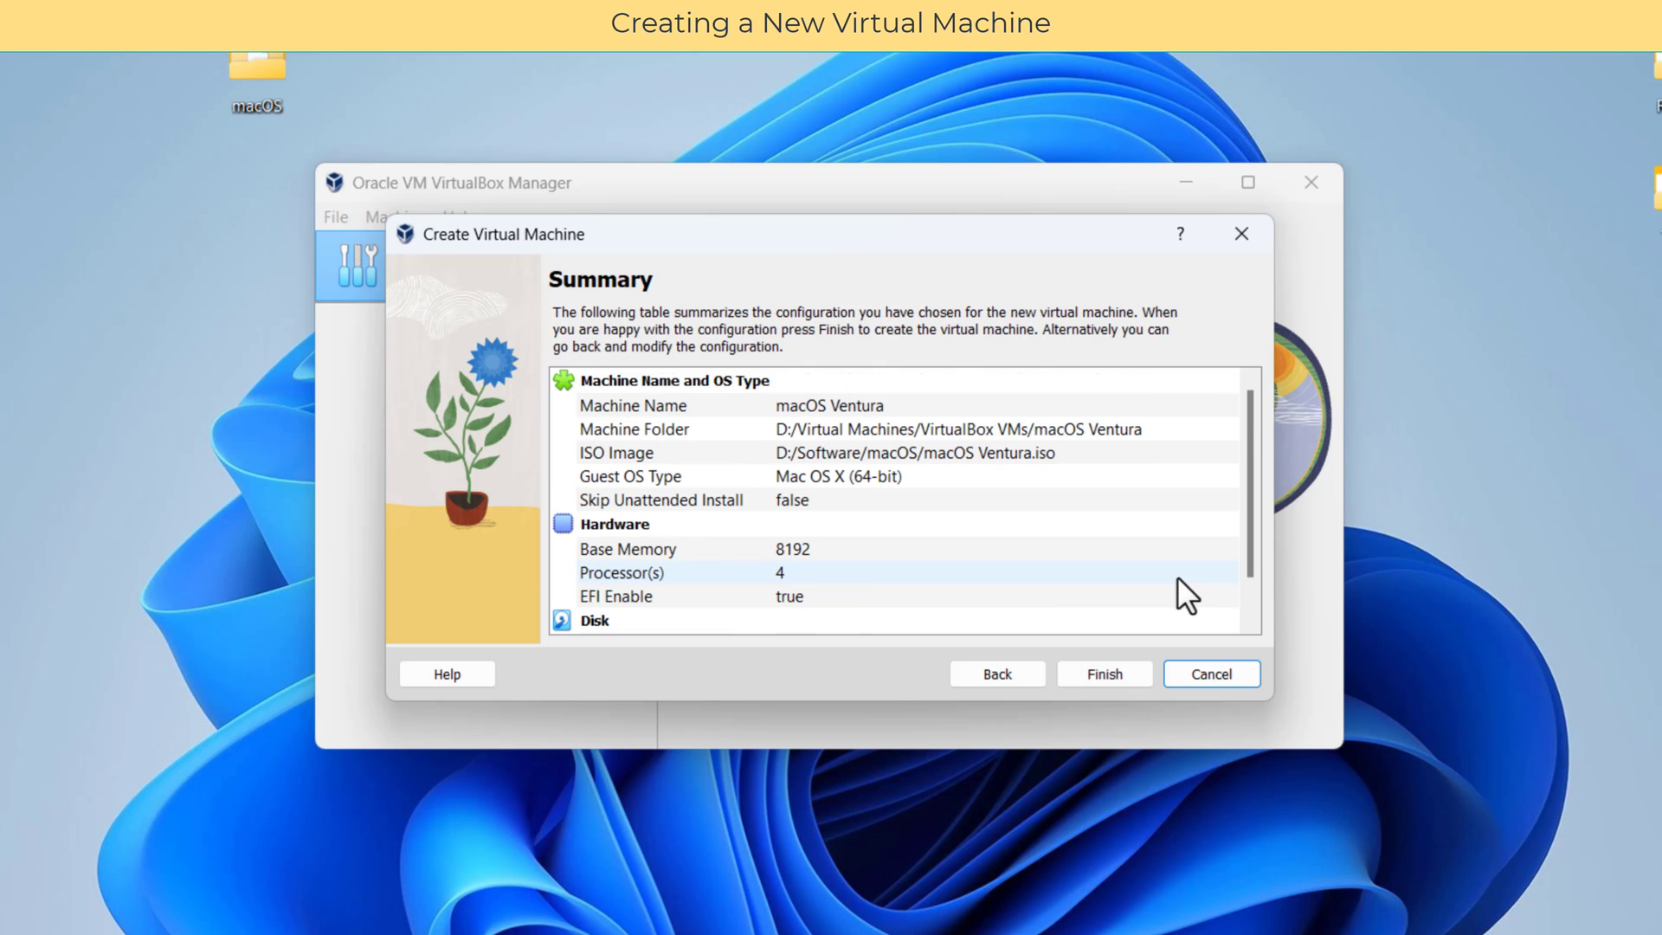
click(1083, 669)
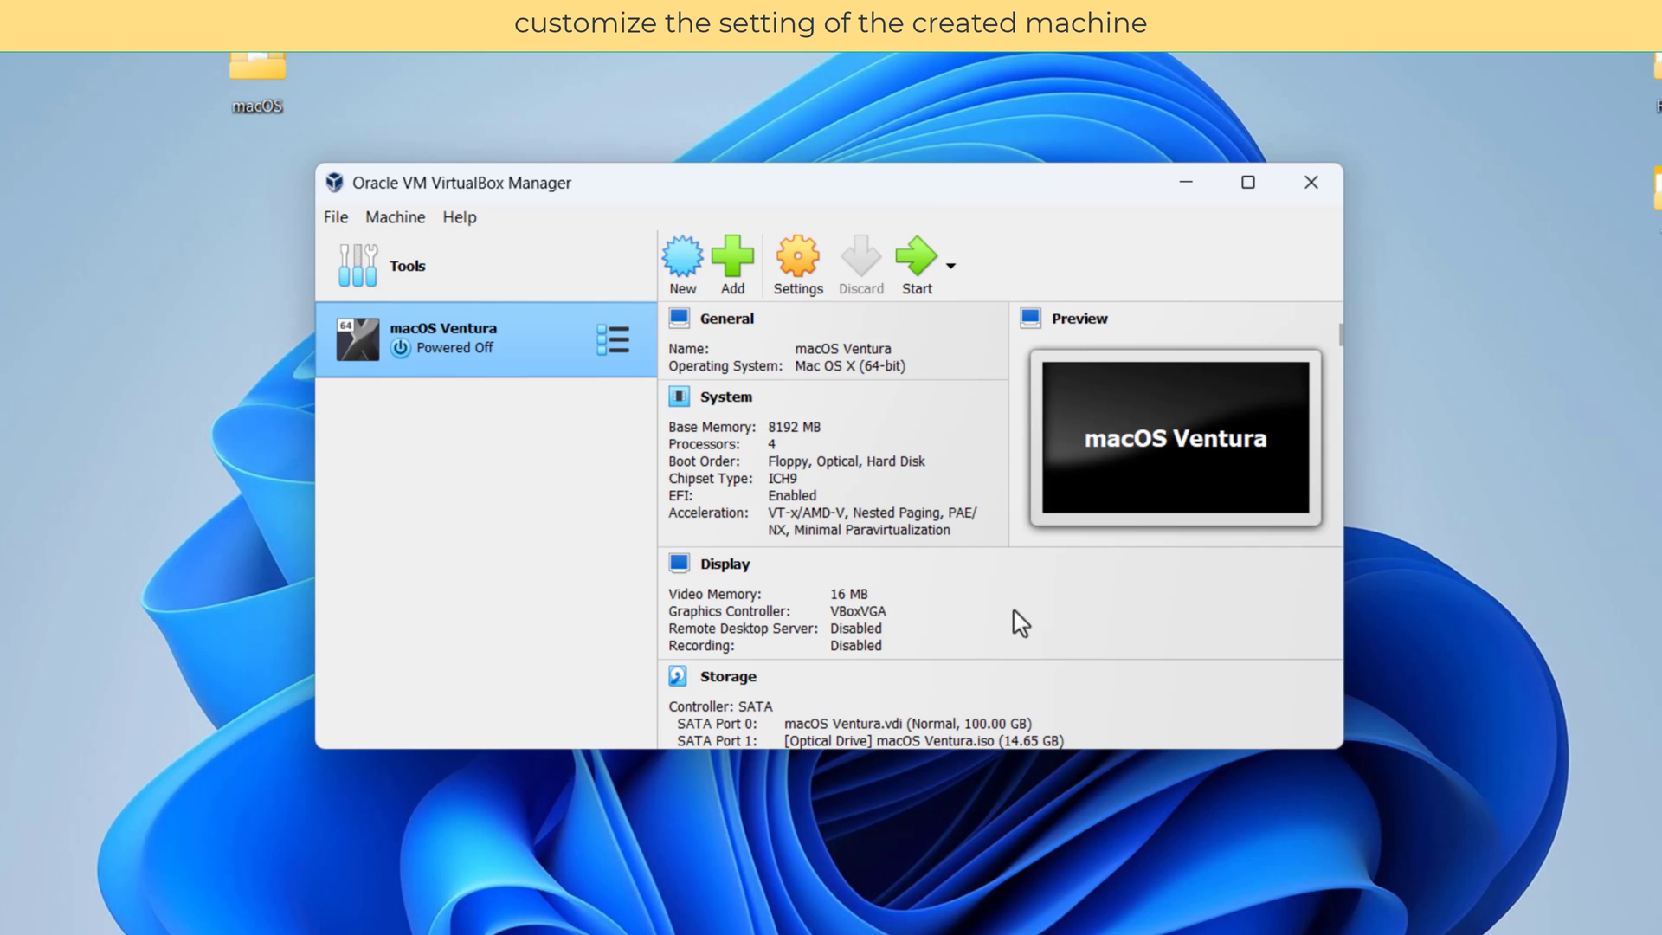
Step: Set macOS Ventura's video memory to 128 MB and its USB controller to USB 3.0 (xHCI)
click(797, 265)
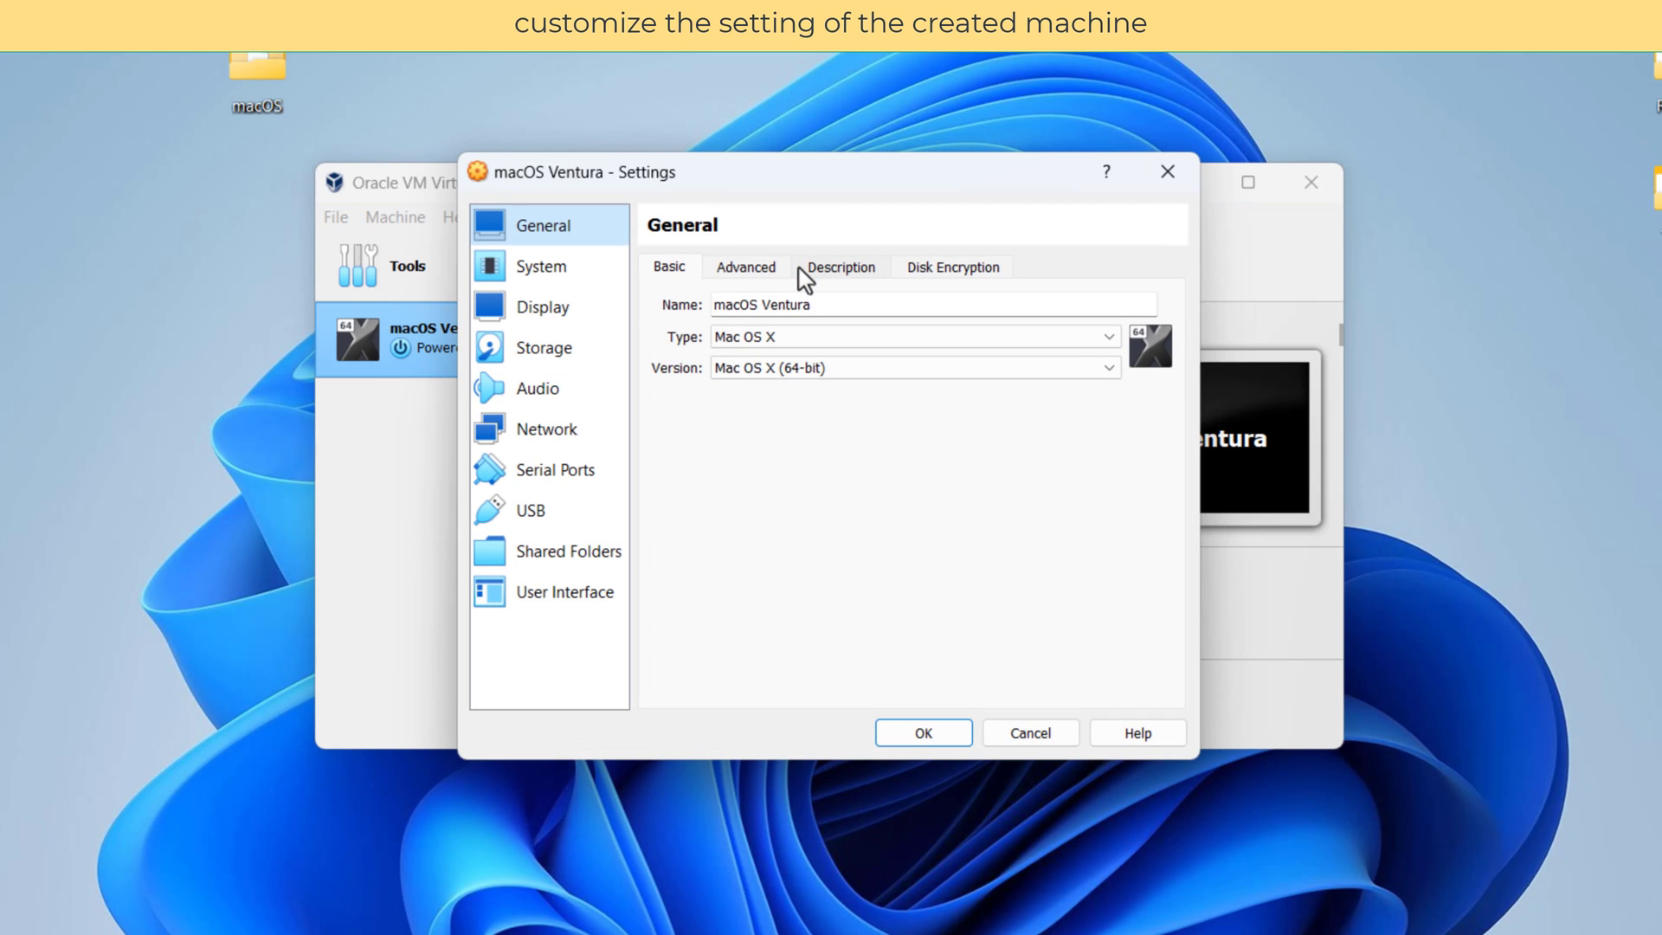
click(569, 303)
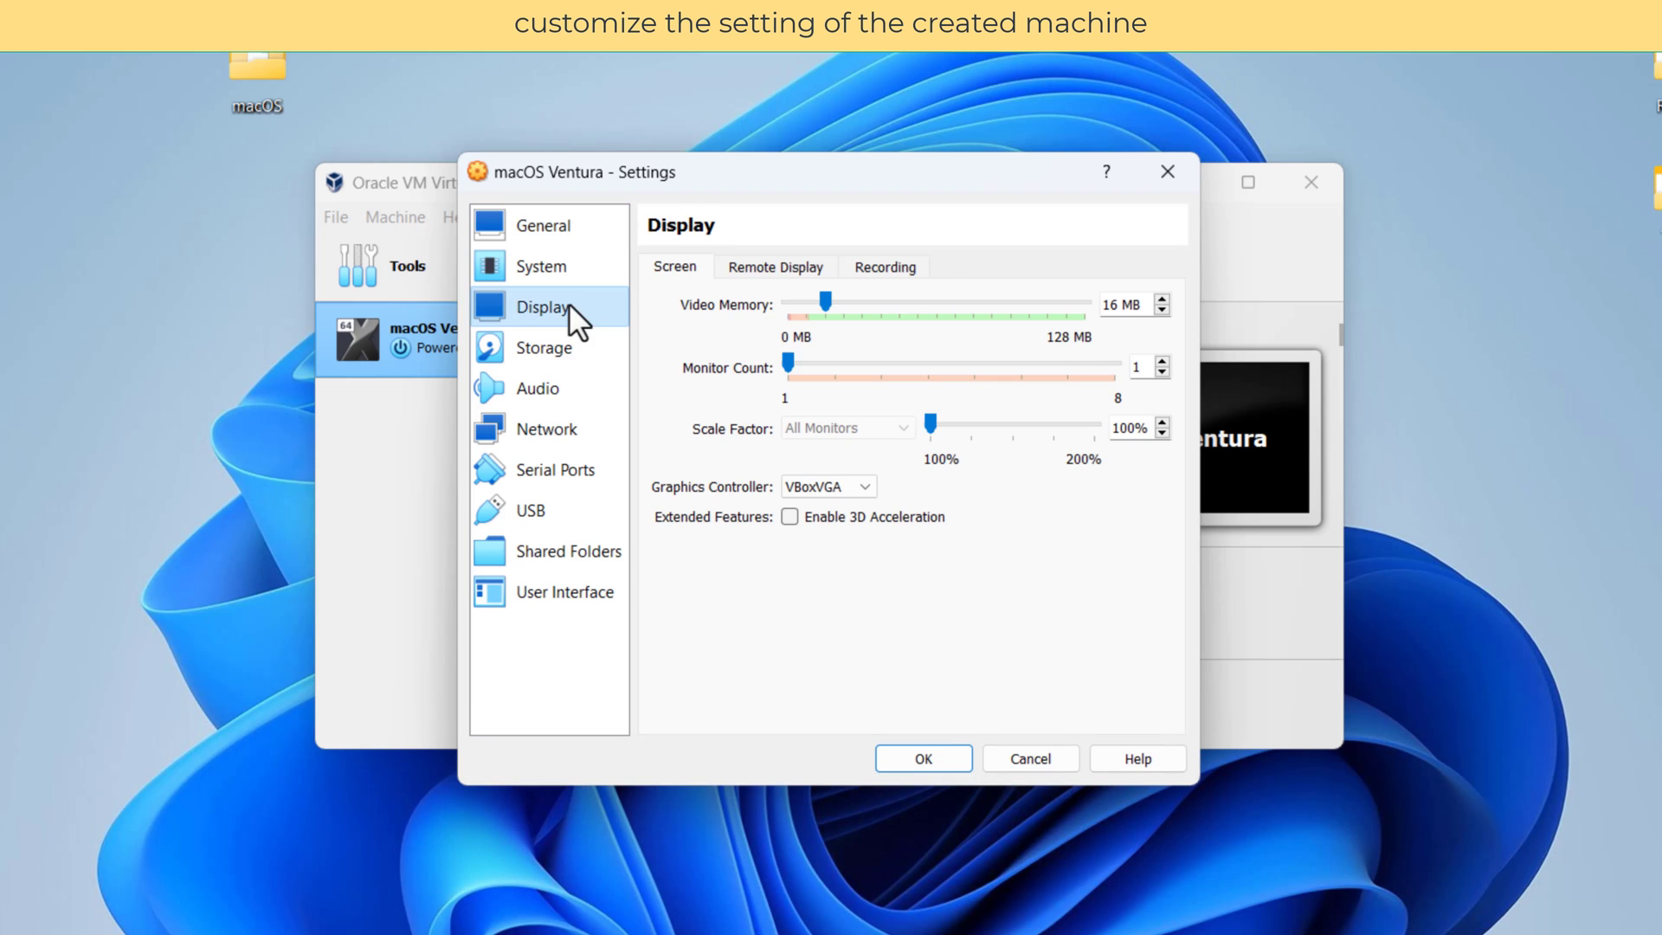
drag(824, 301, 1085, 301)
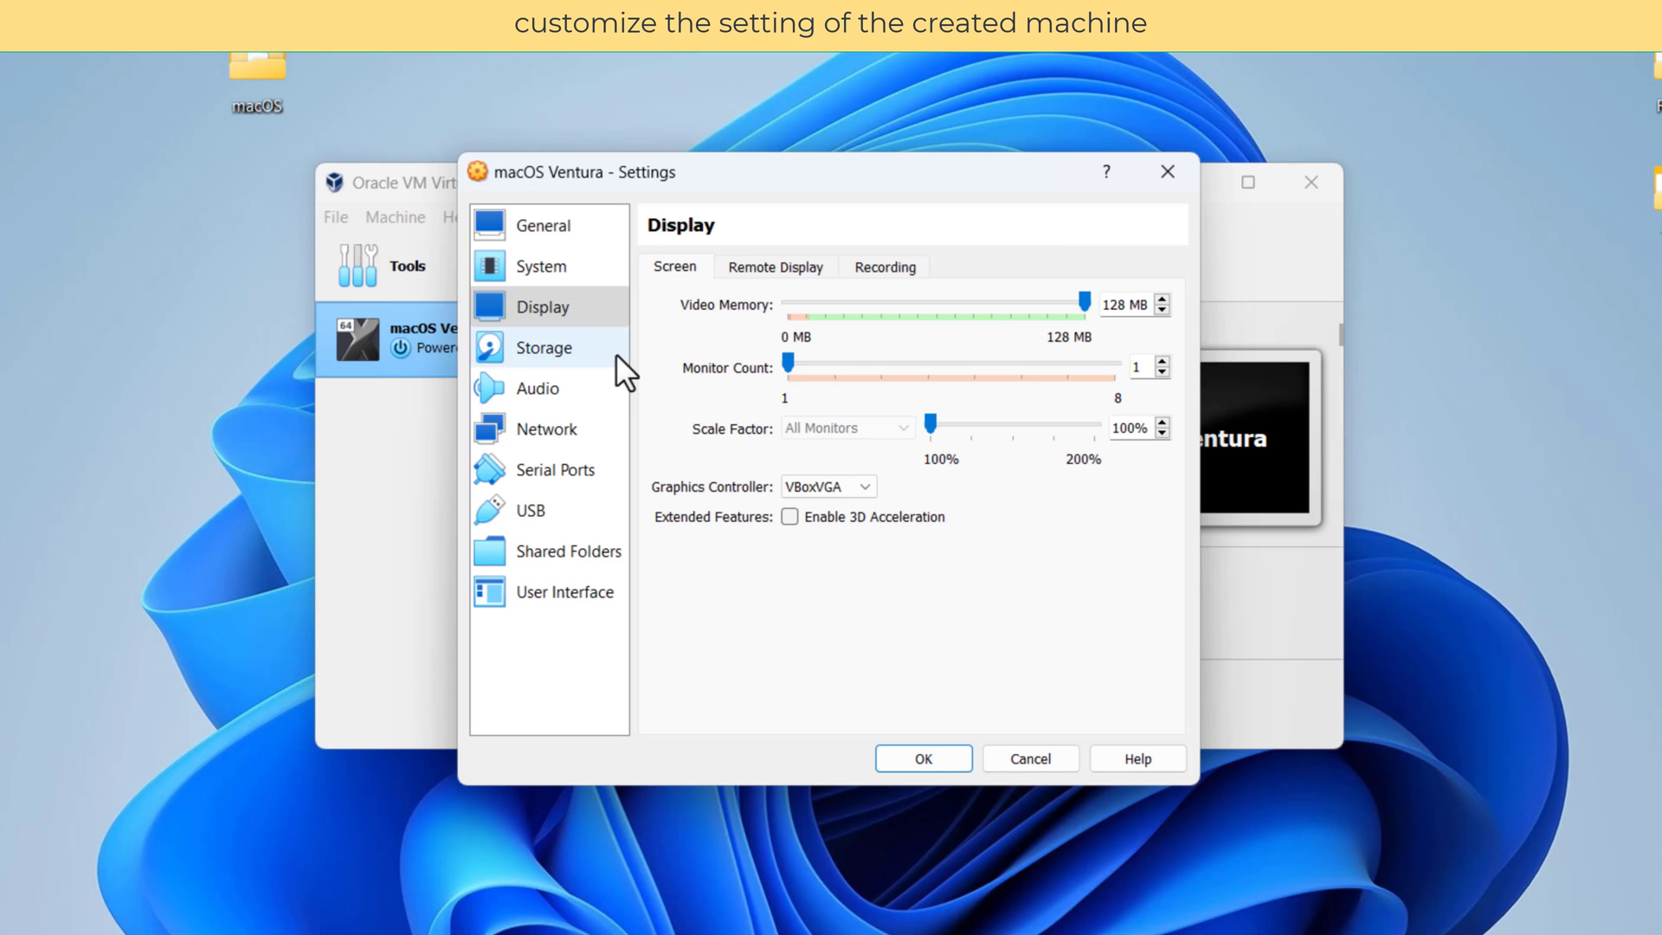
click(591, 354)
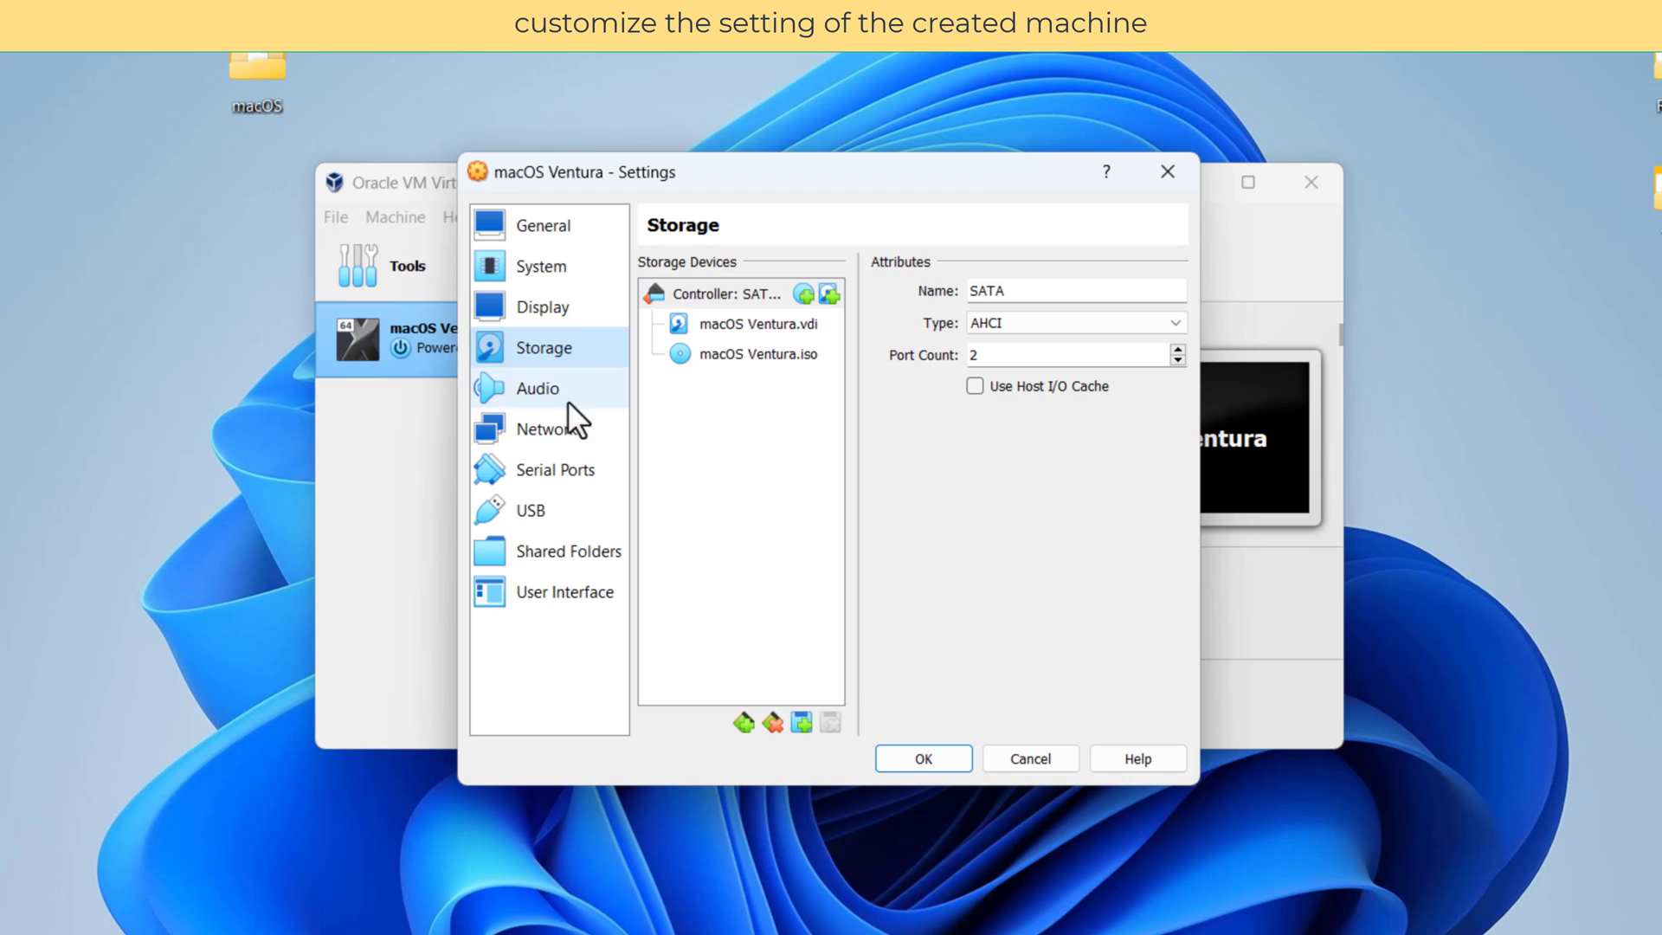
click(549, 516)
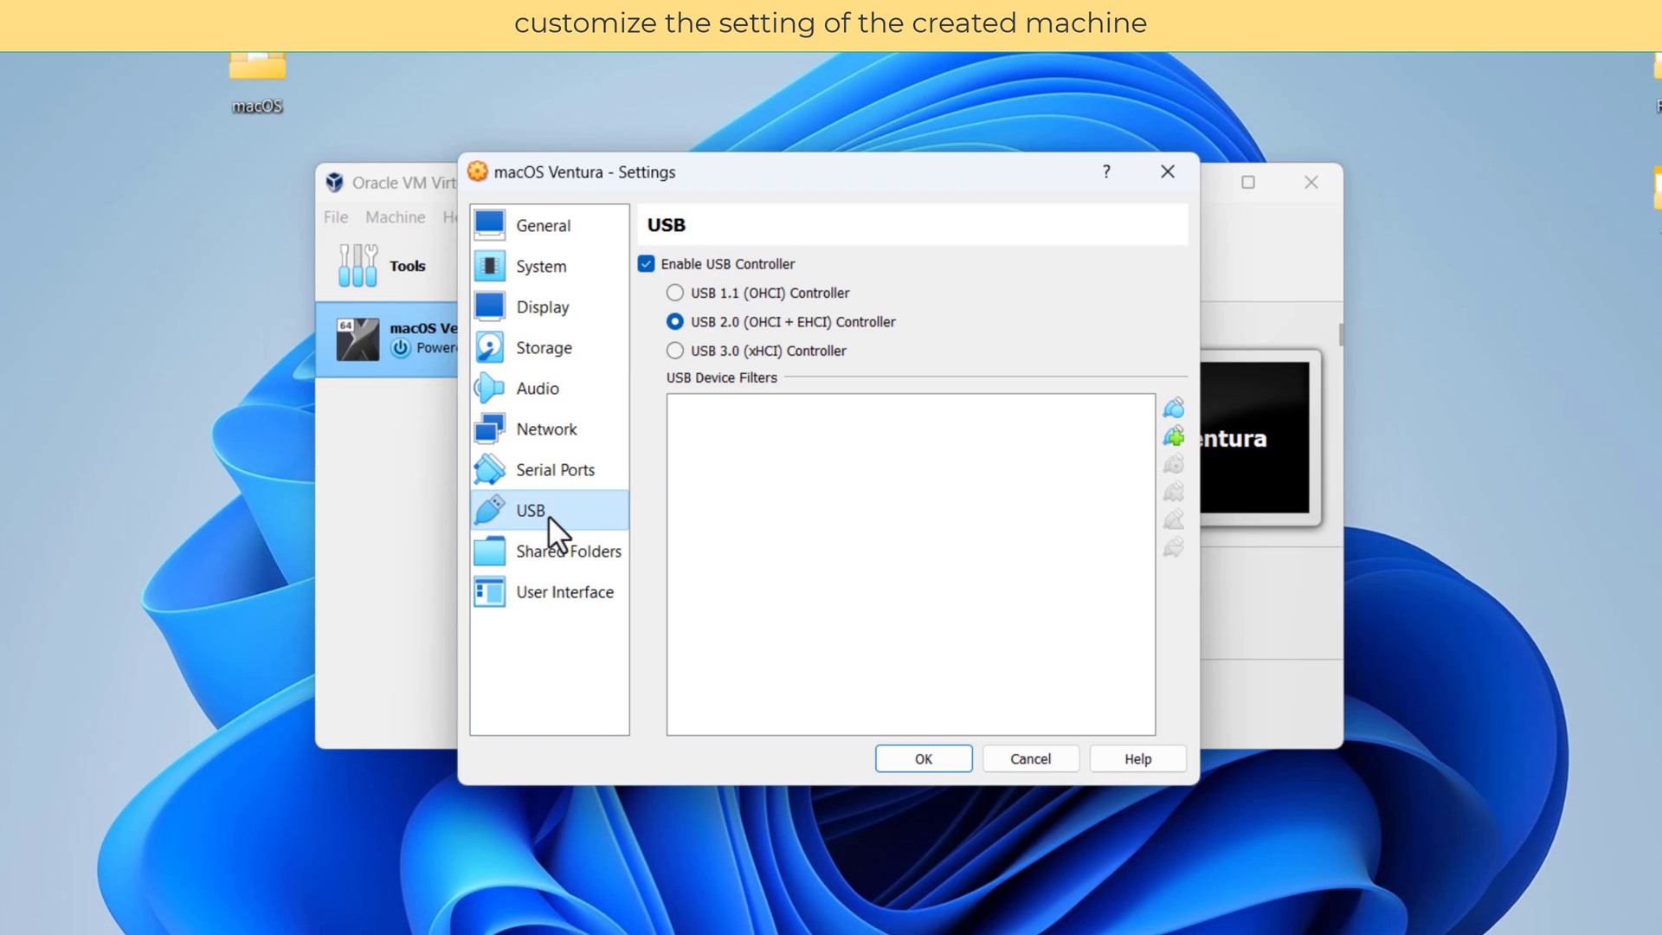
click(728, 349)
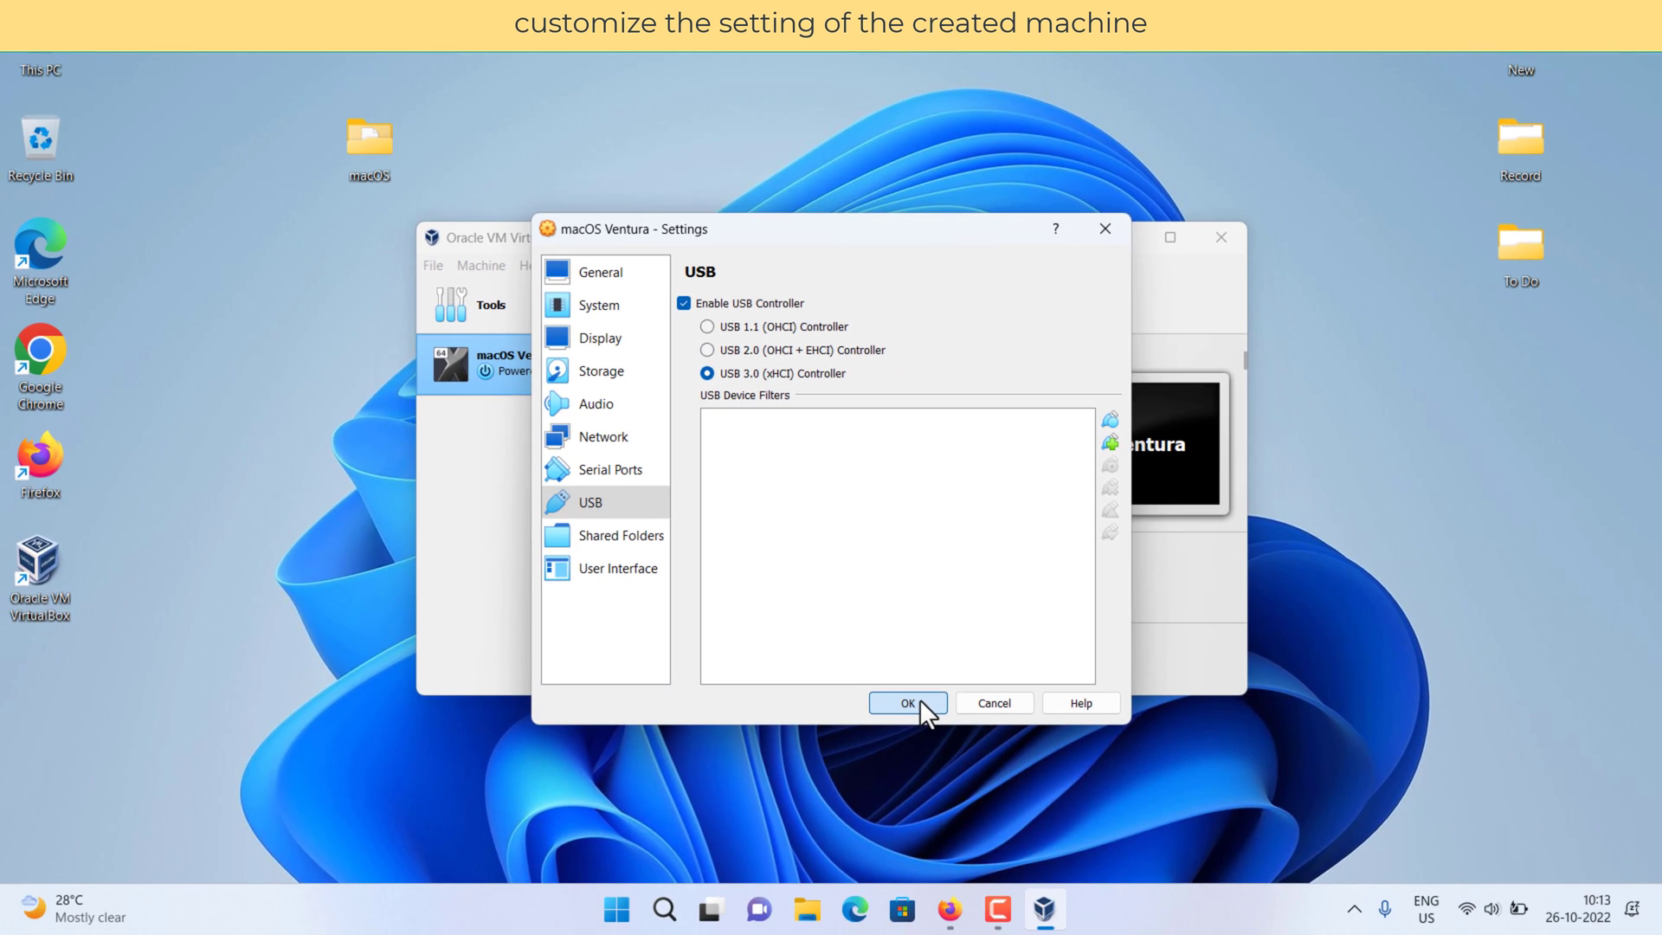
click(925, 749)
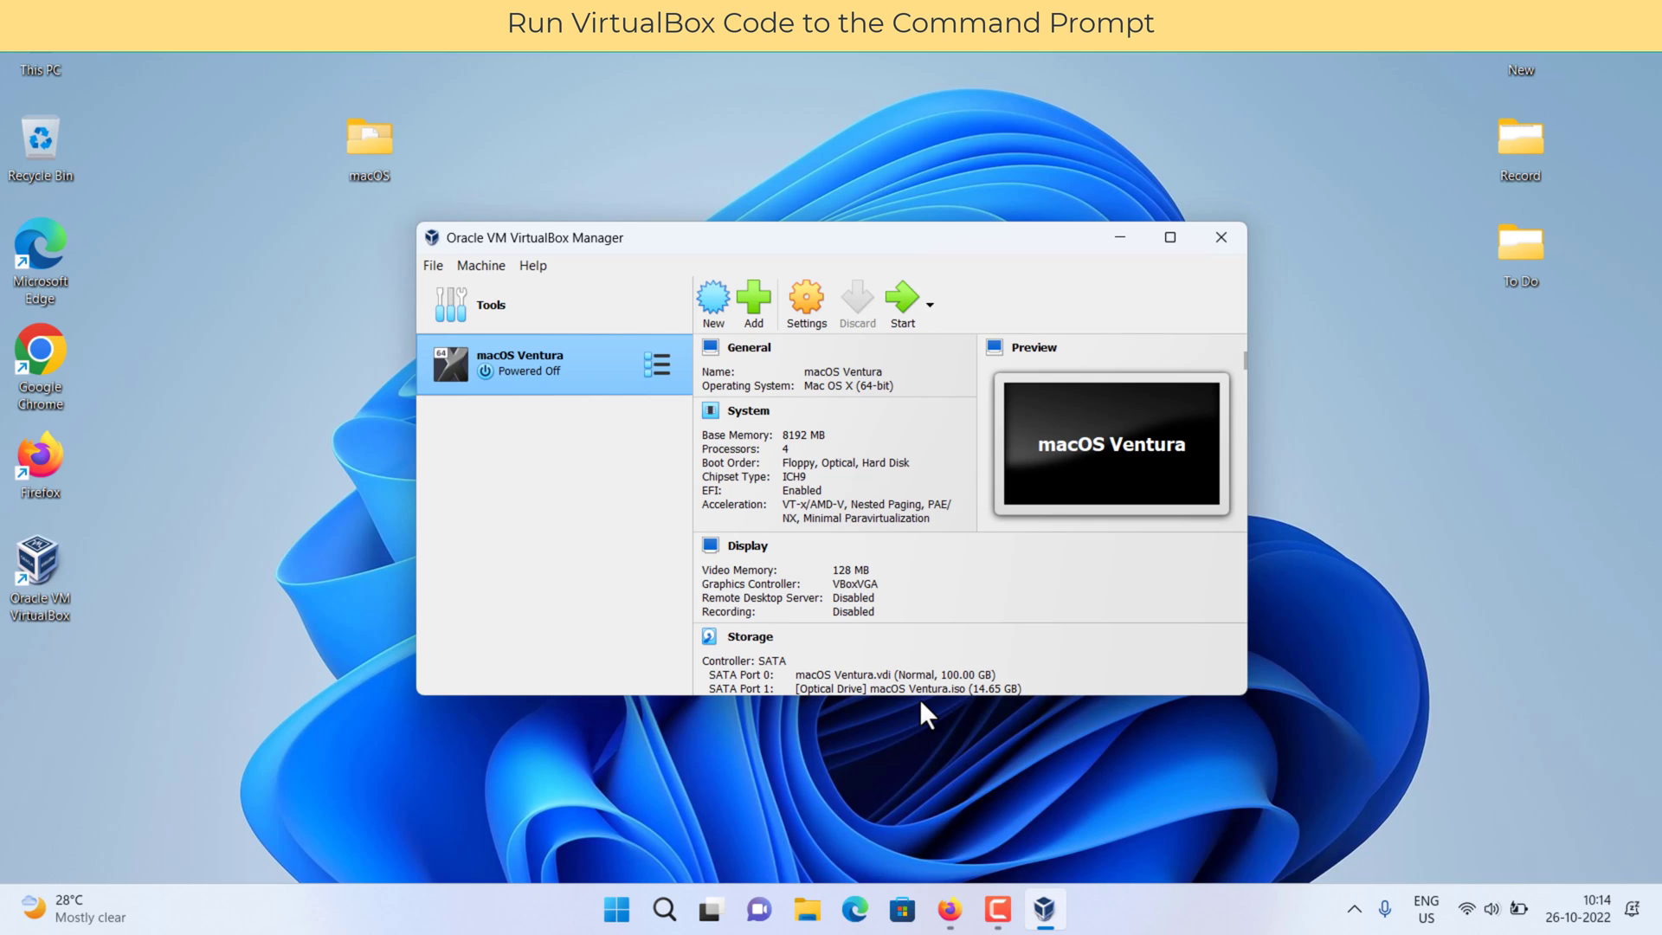
Step: Close VirtualBox Manager, show the VB Code notes, and launch Command Prompt as administrator
click(1214, 241)
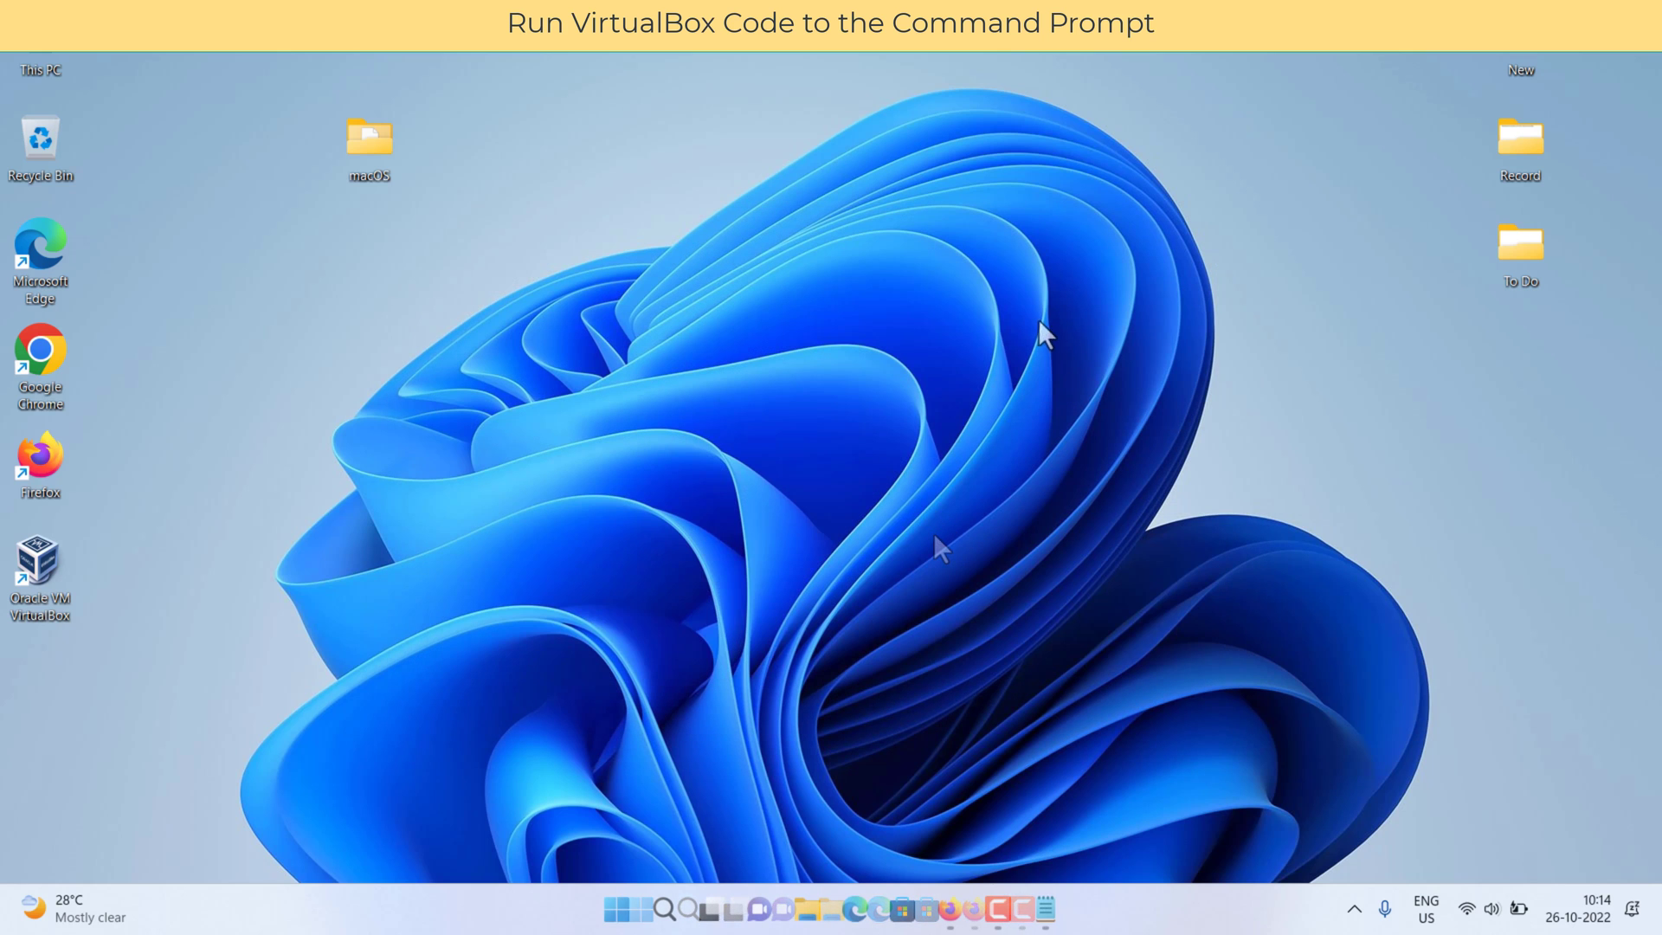
click(1046, 909)
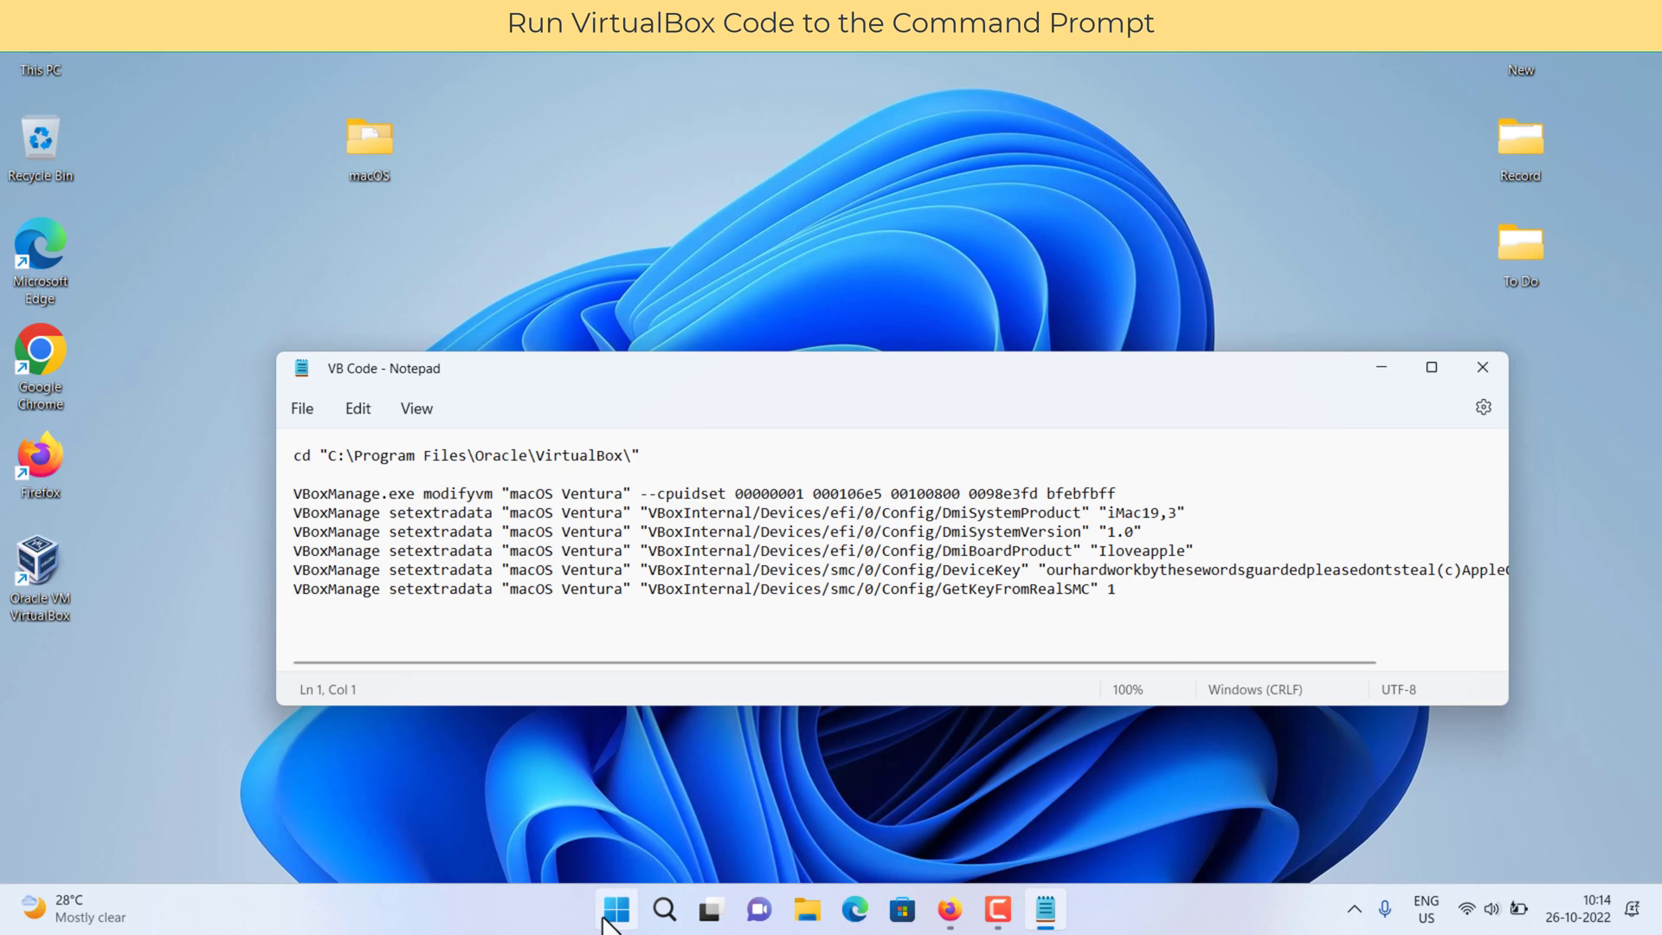
click(611, 912)
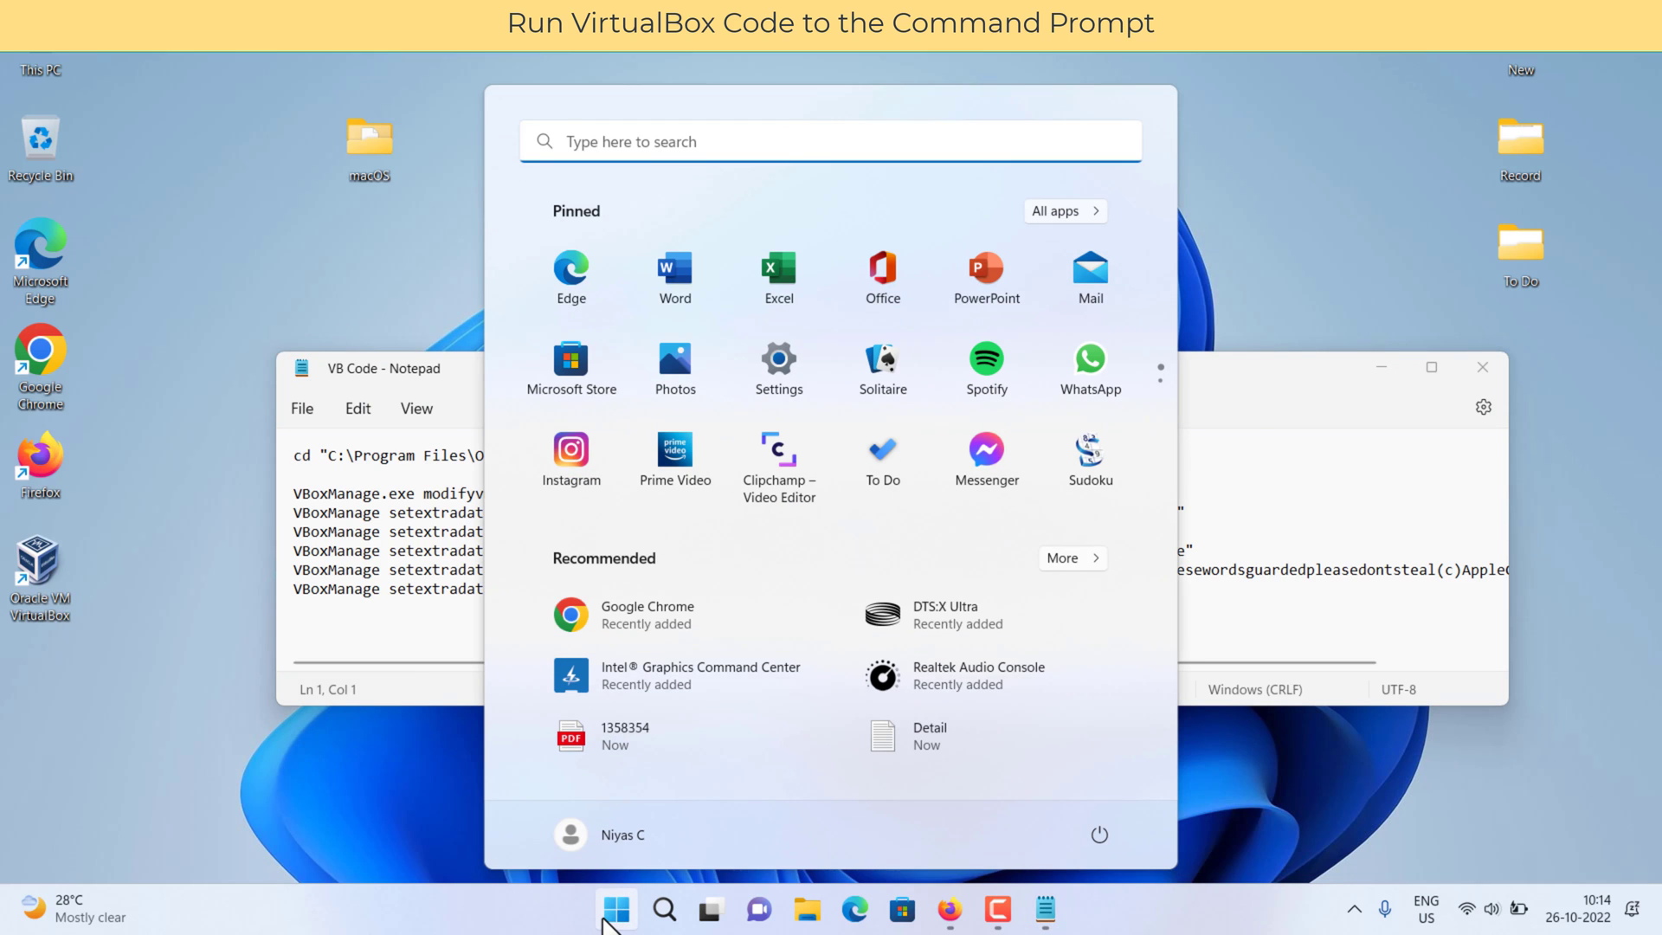
text(cmd)
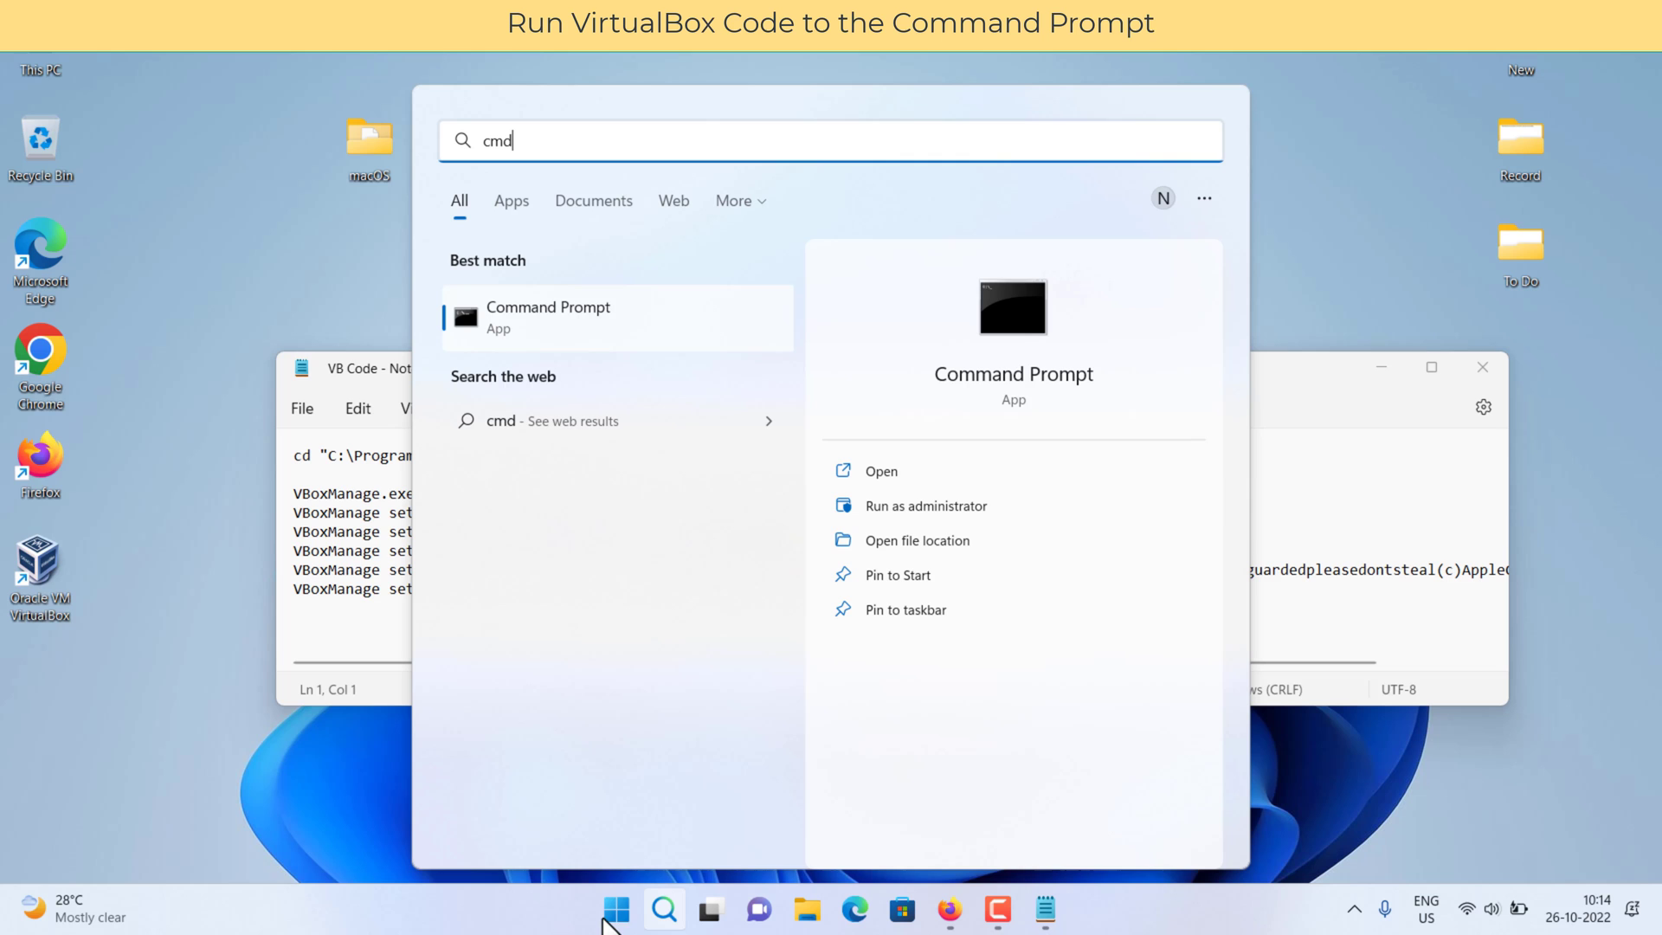
click(929, 511)
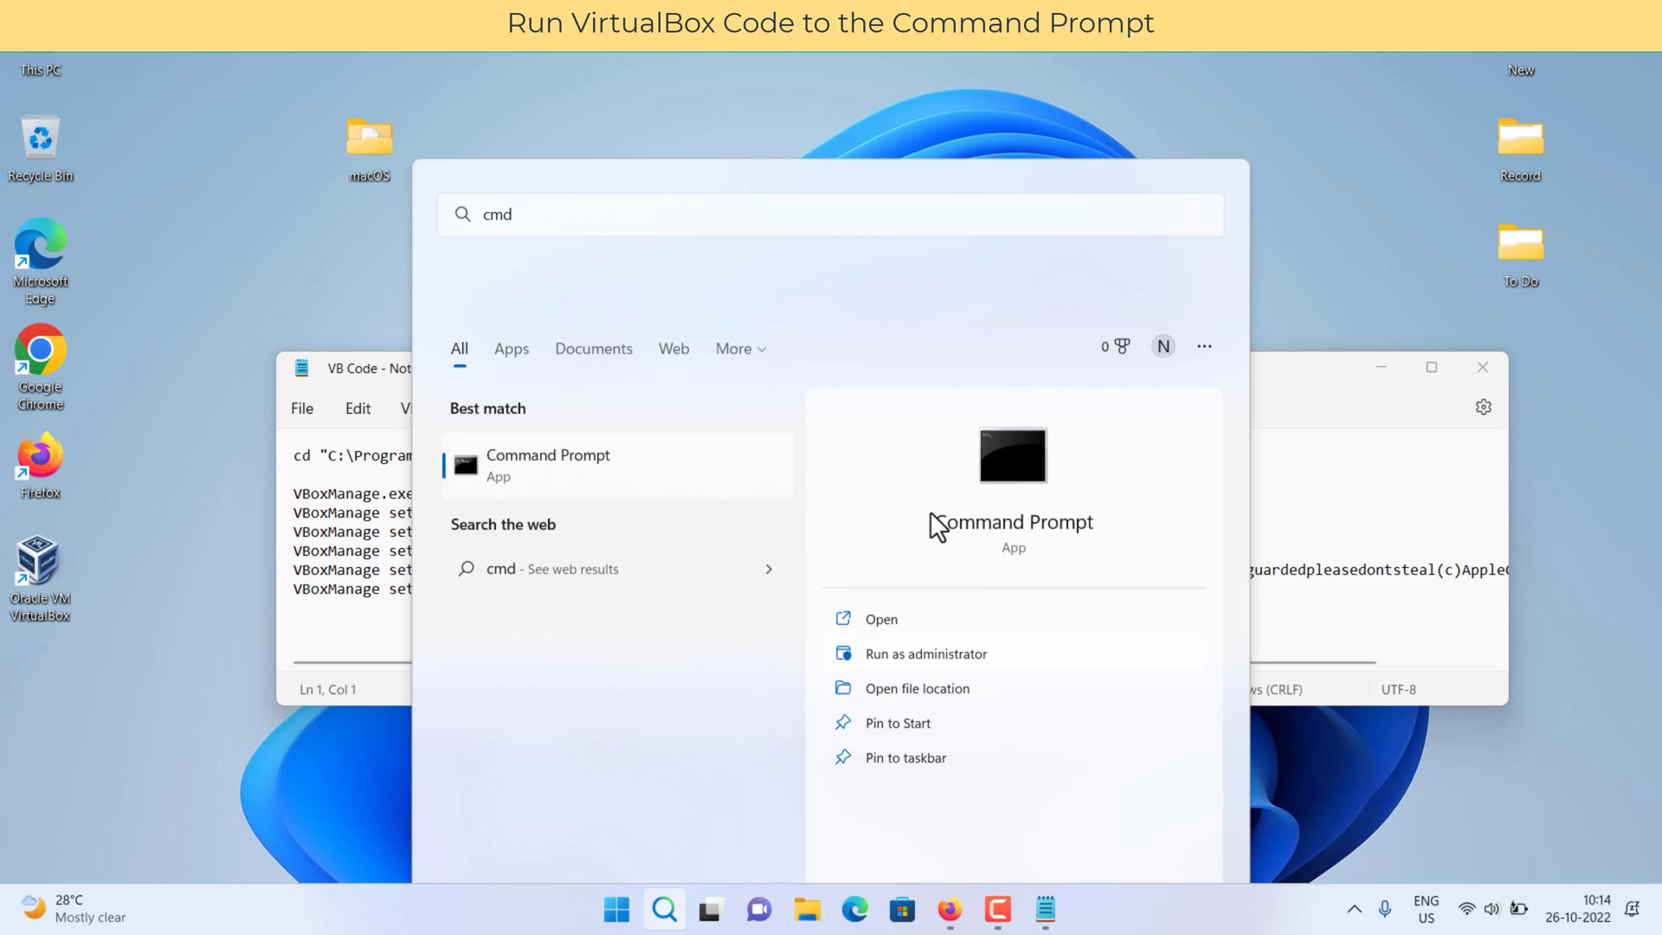
click(932, 513)
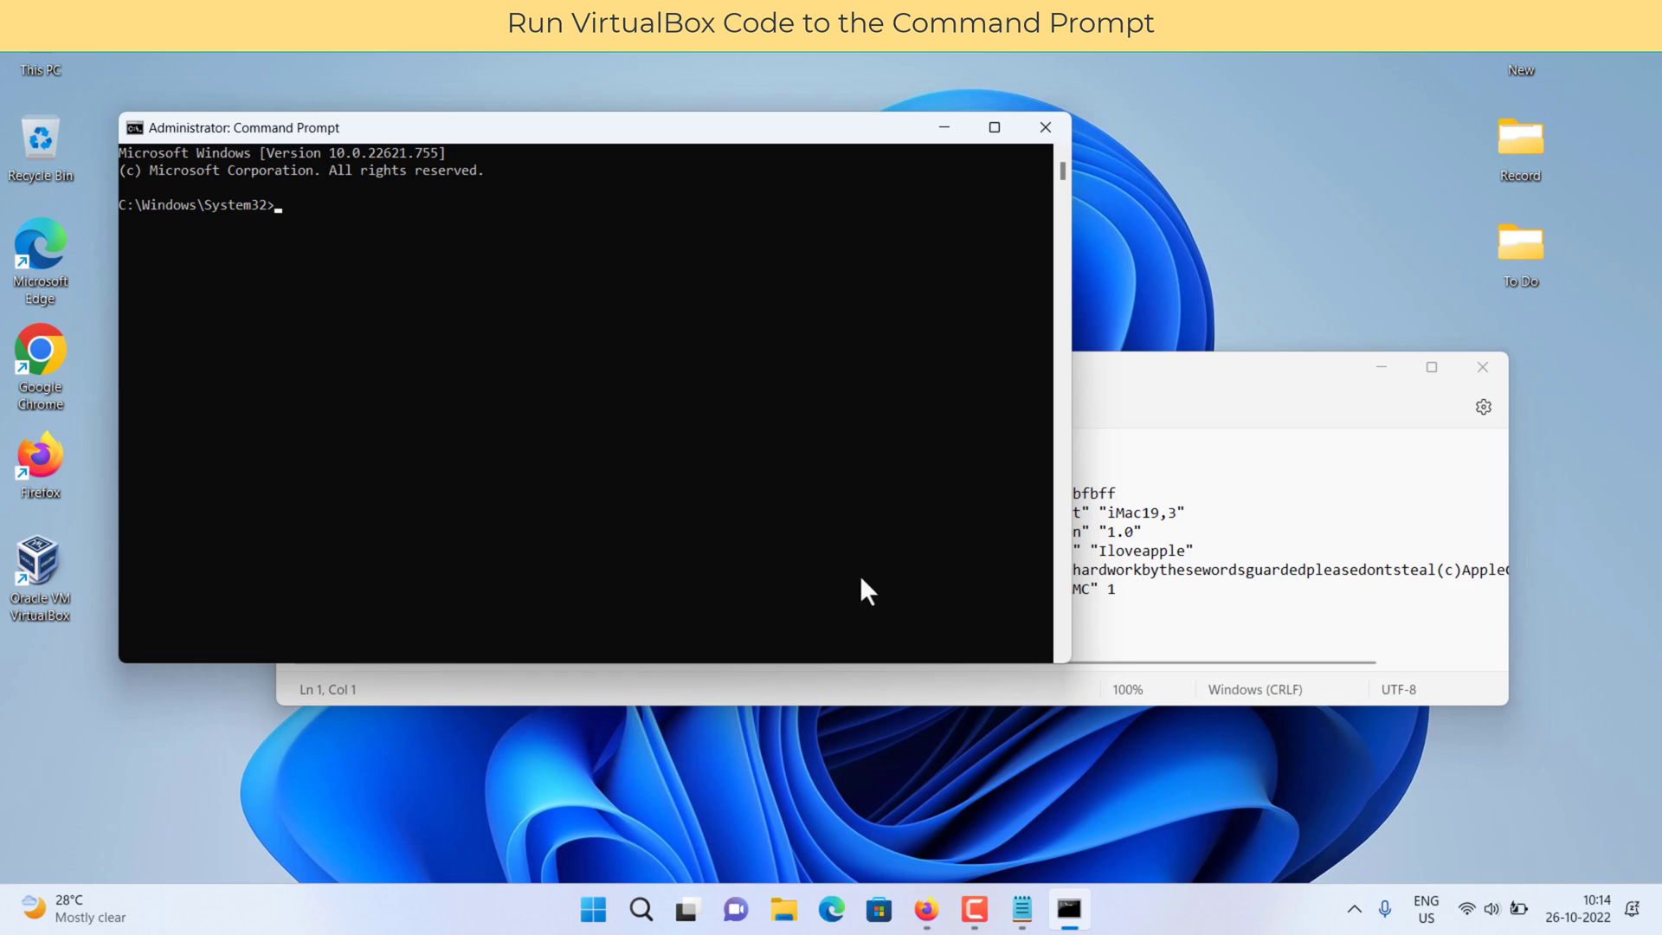
Step: Run the notes' cd command to enter the VirtualBox folder in Command Prompt
click(1164, 419)
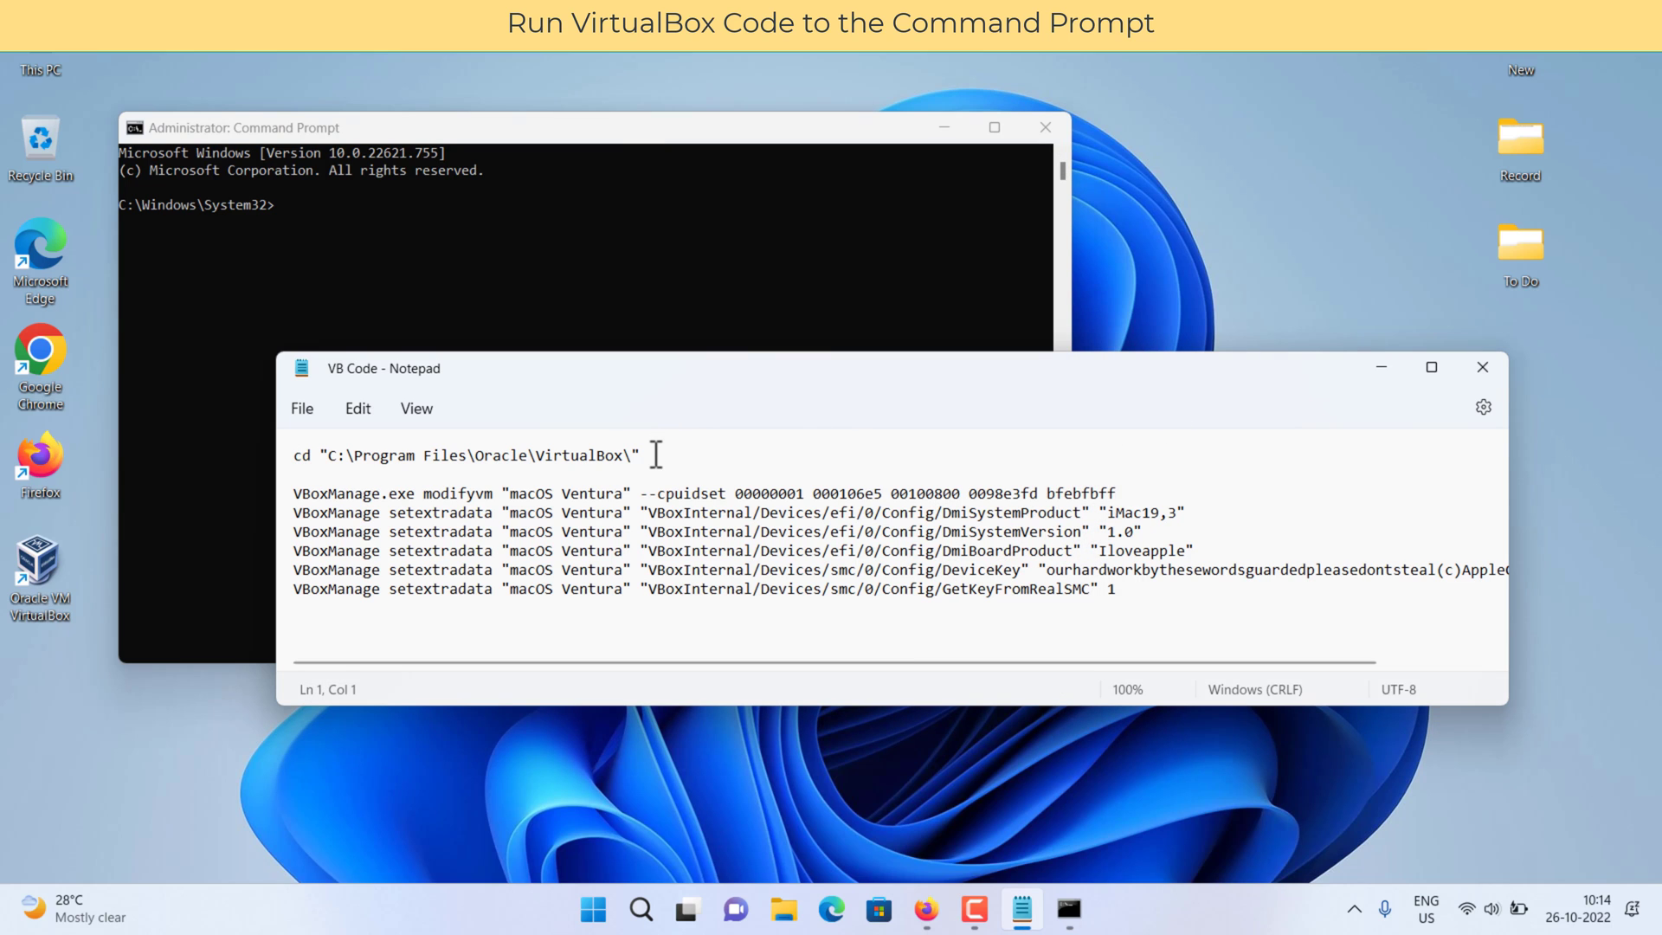
drag(643, 454, 293, 463)
key(ctrl+c)
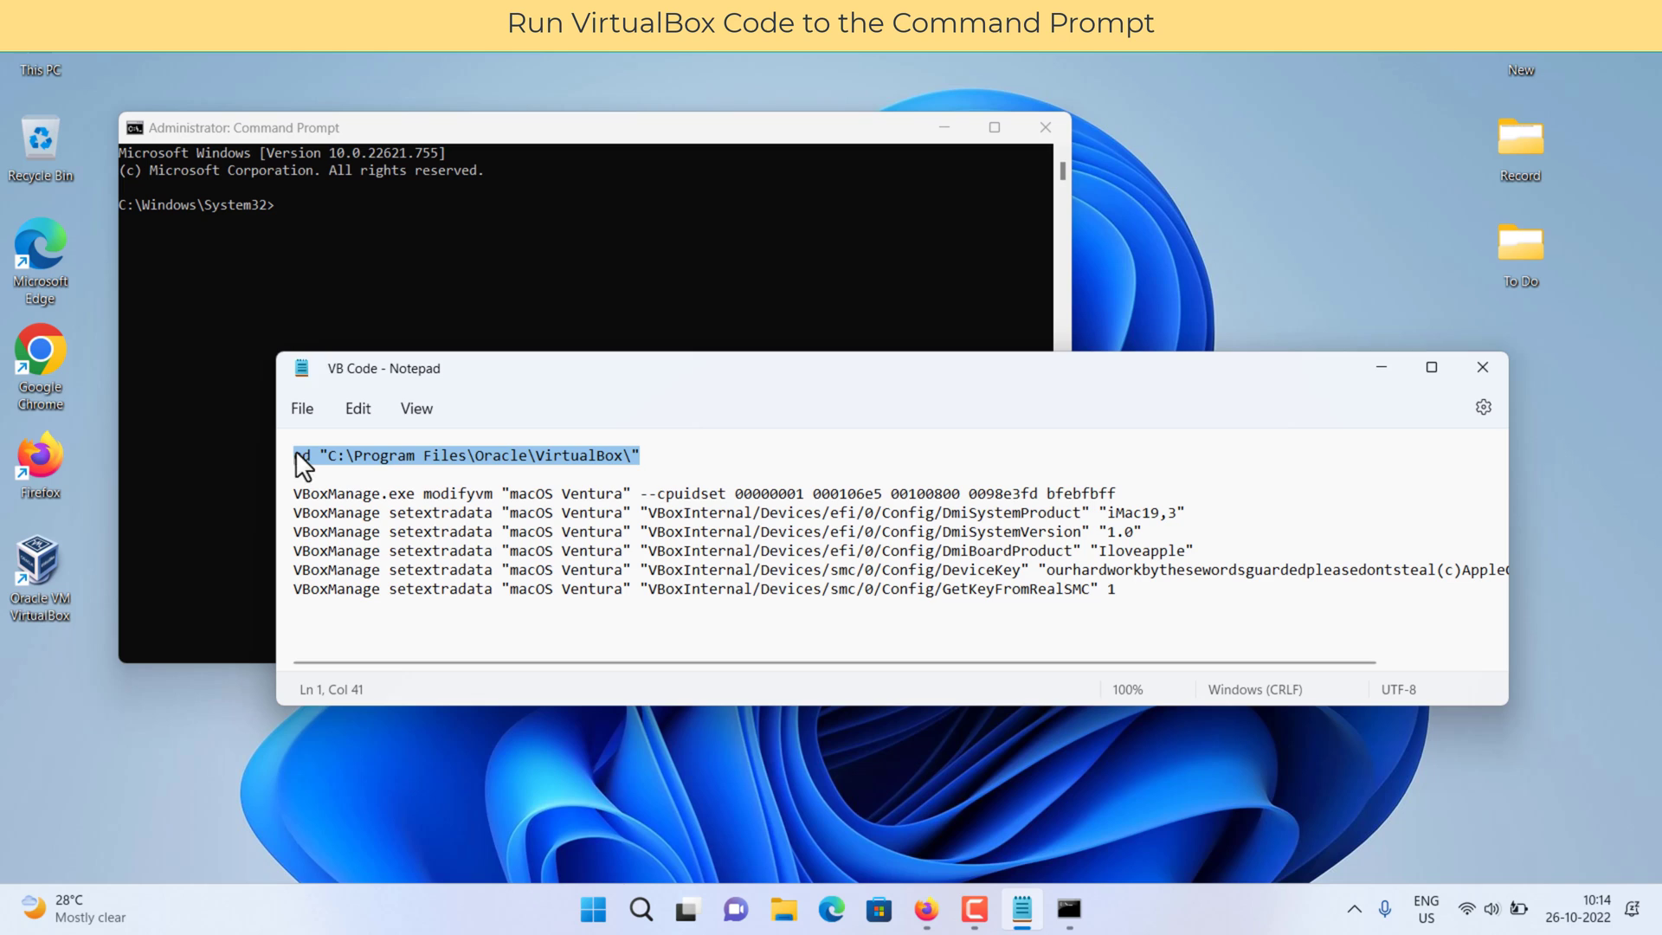
click(344, 229)
right_click(358, 222)
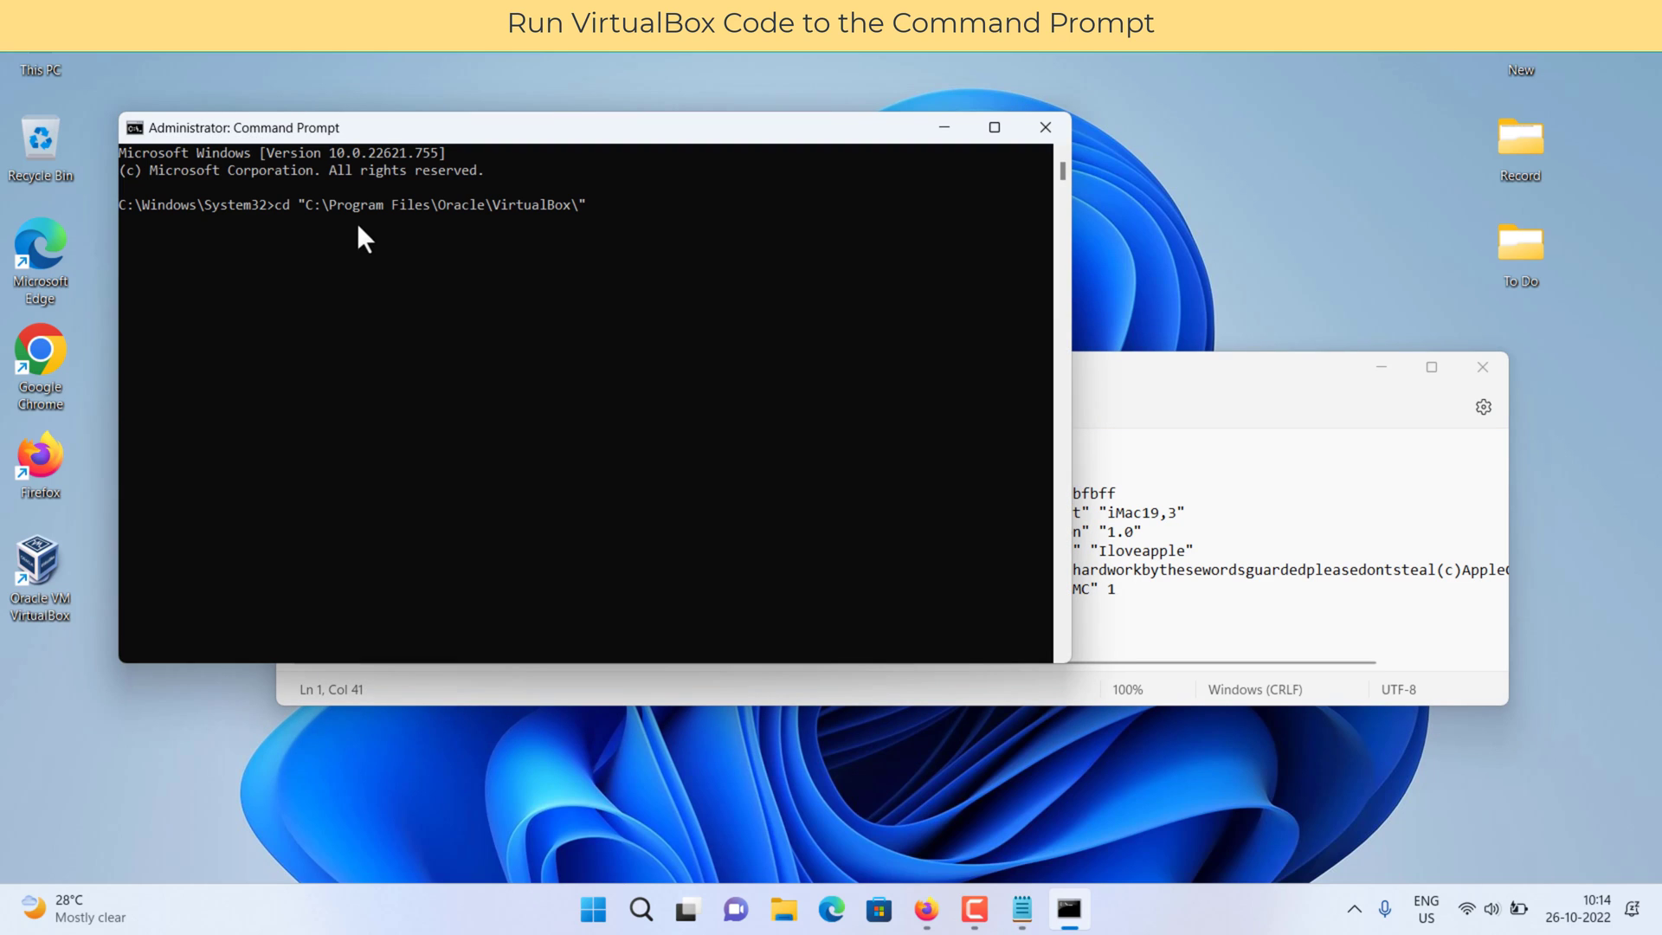
key(Return)
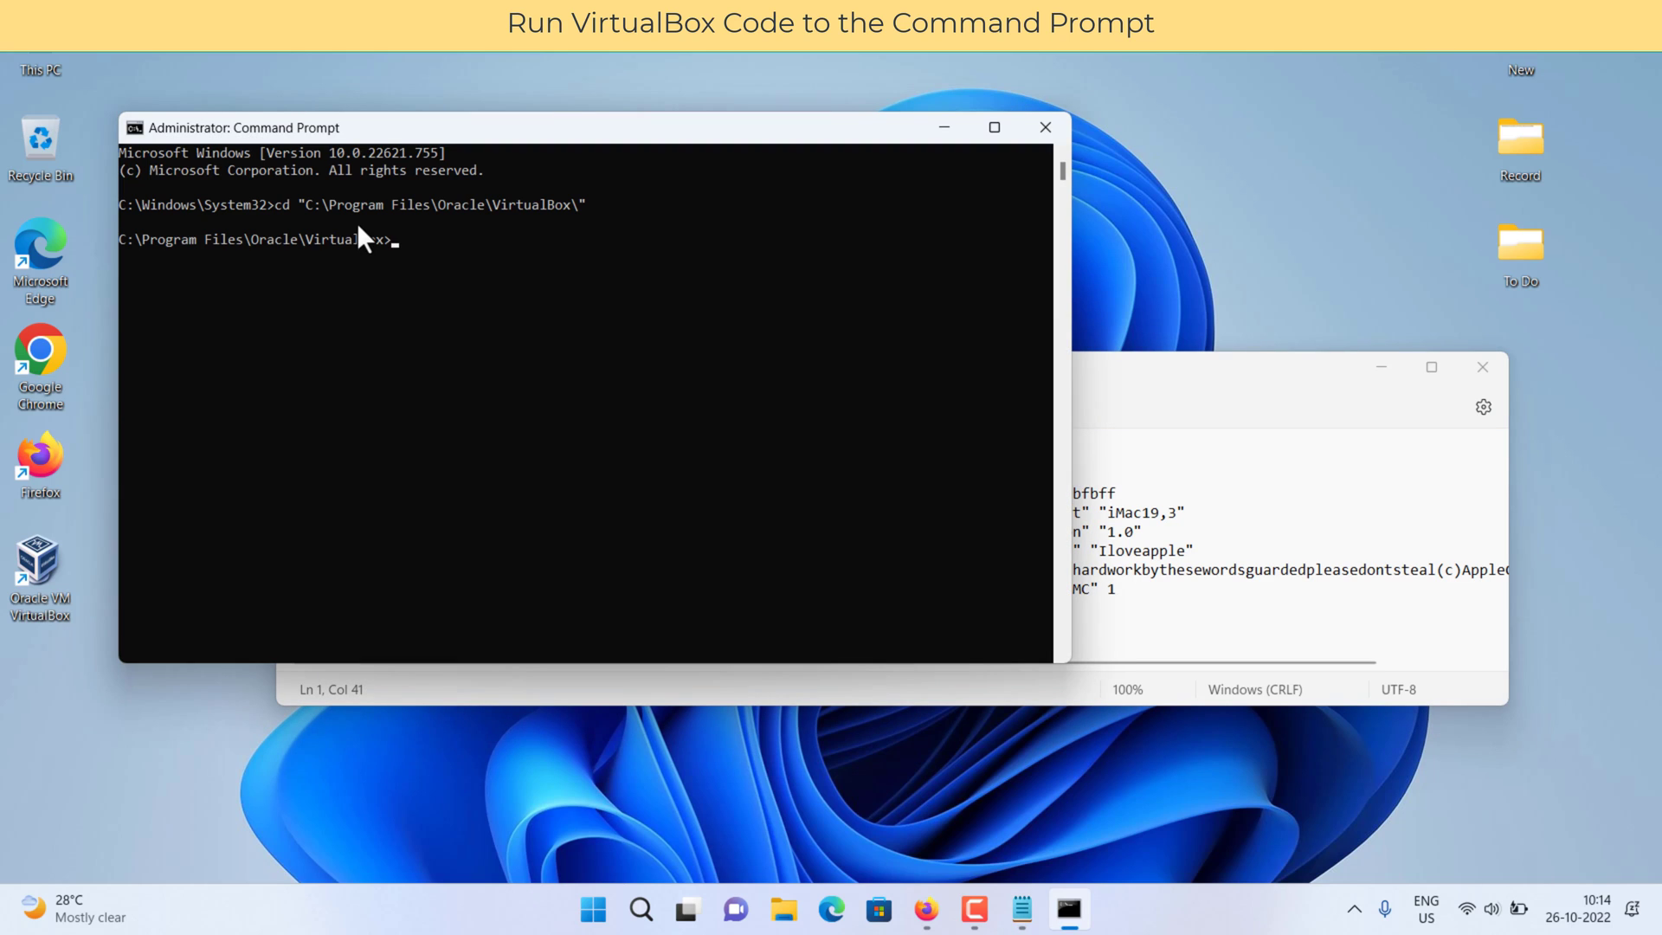
Step: Paste and run the VBoxManage lines from the notes, then close Notepad and Command Prompt
click(1157, 636)
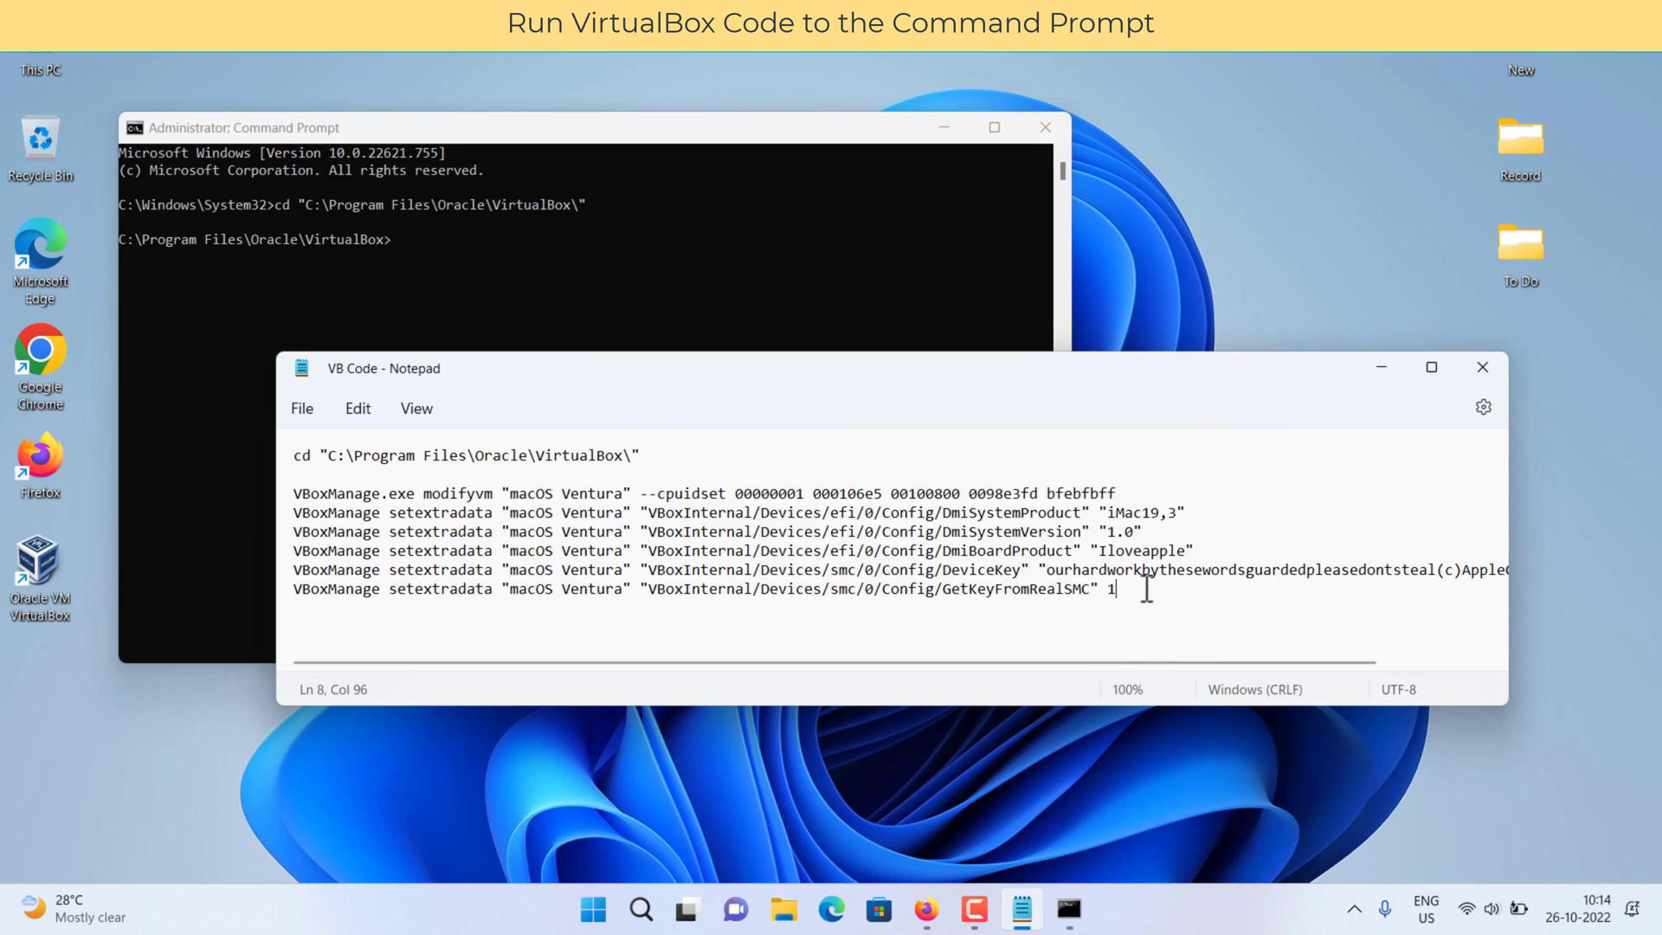
mouse_move(1151, 588)
mouse_down()
mouse_move(308, 531)
mouse_move(294, 494)
mouse_up()
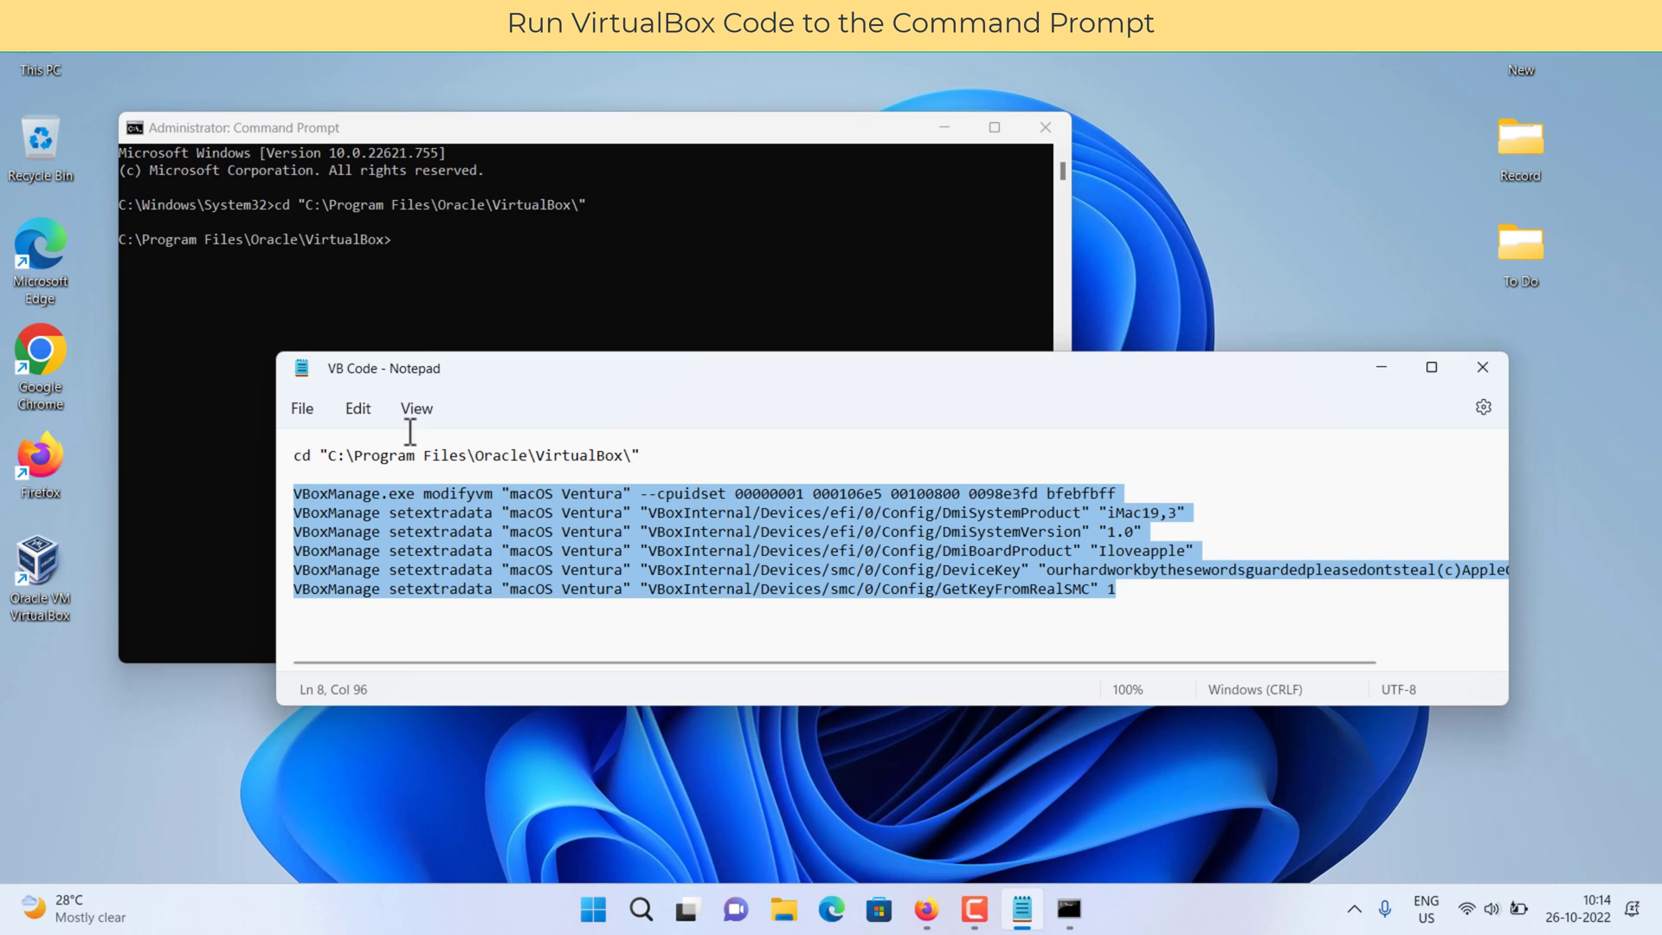
right_click(417, 500)
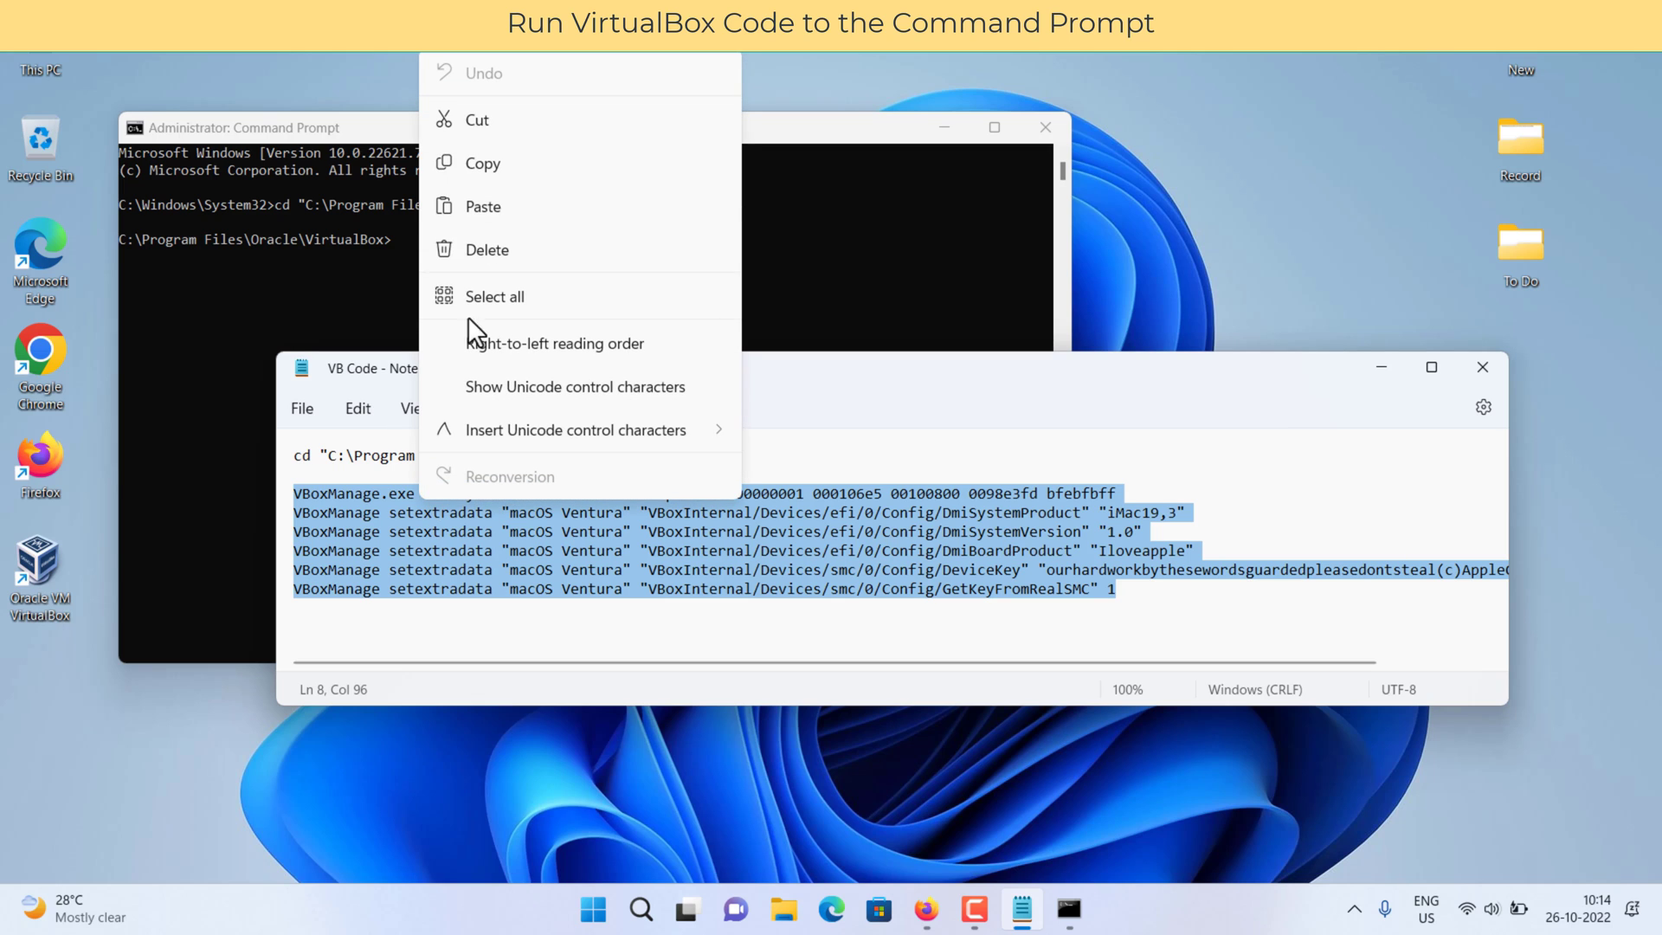
click(508, 162)
click(466, 250)
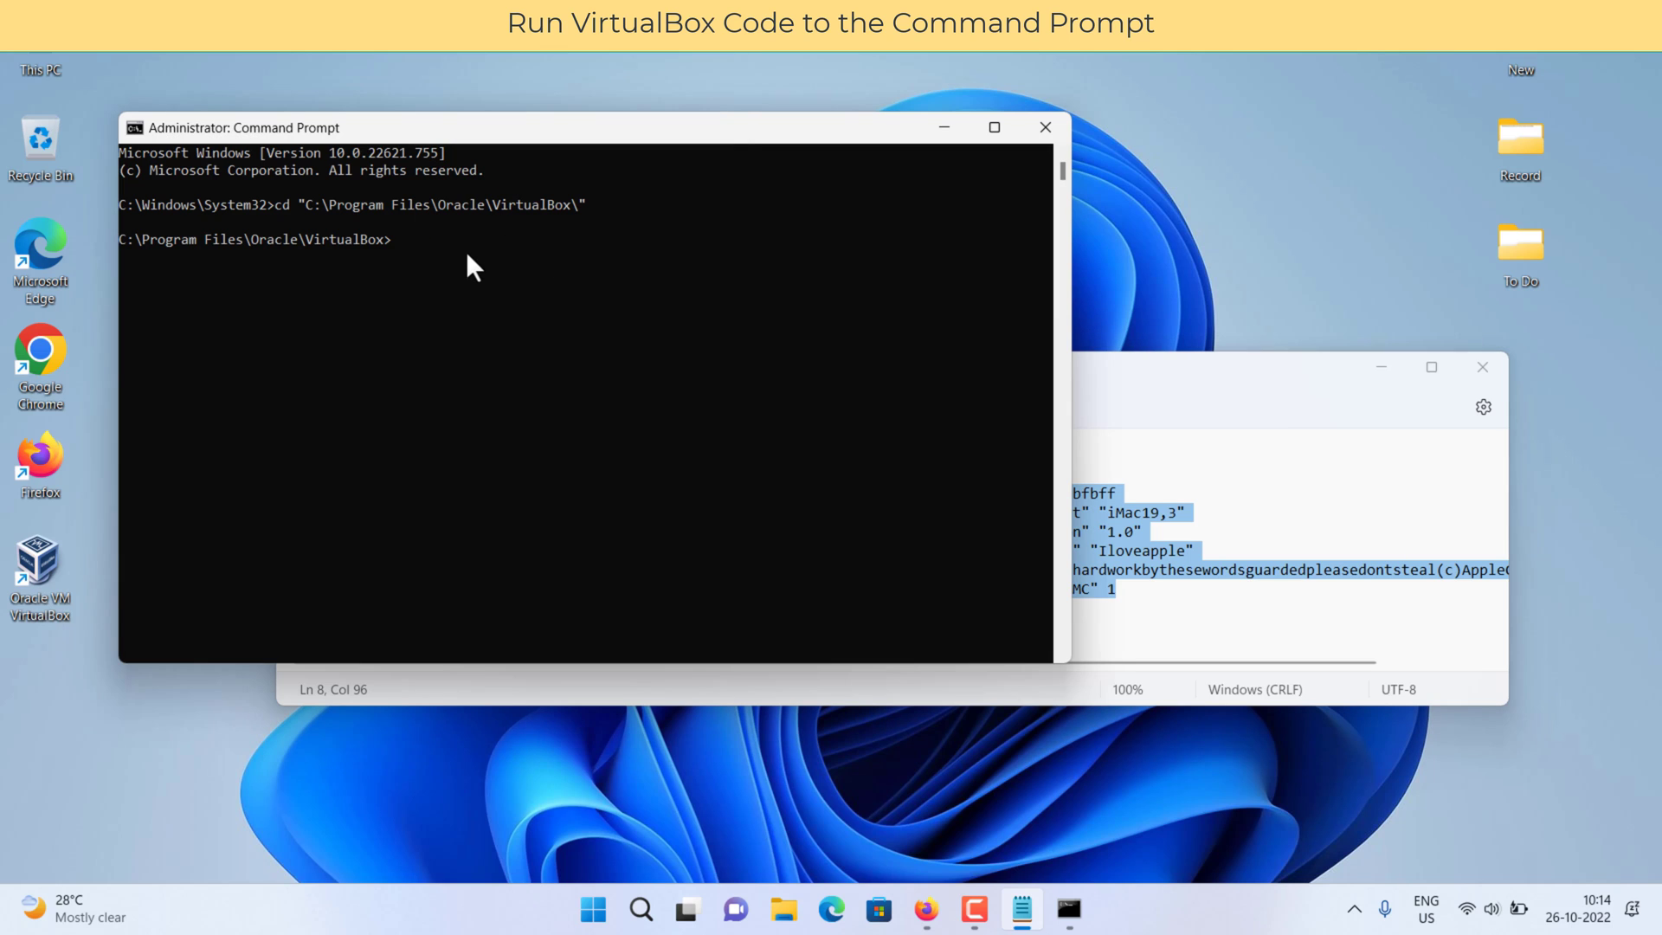
right_click(466, 251)
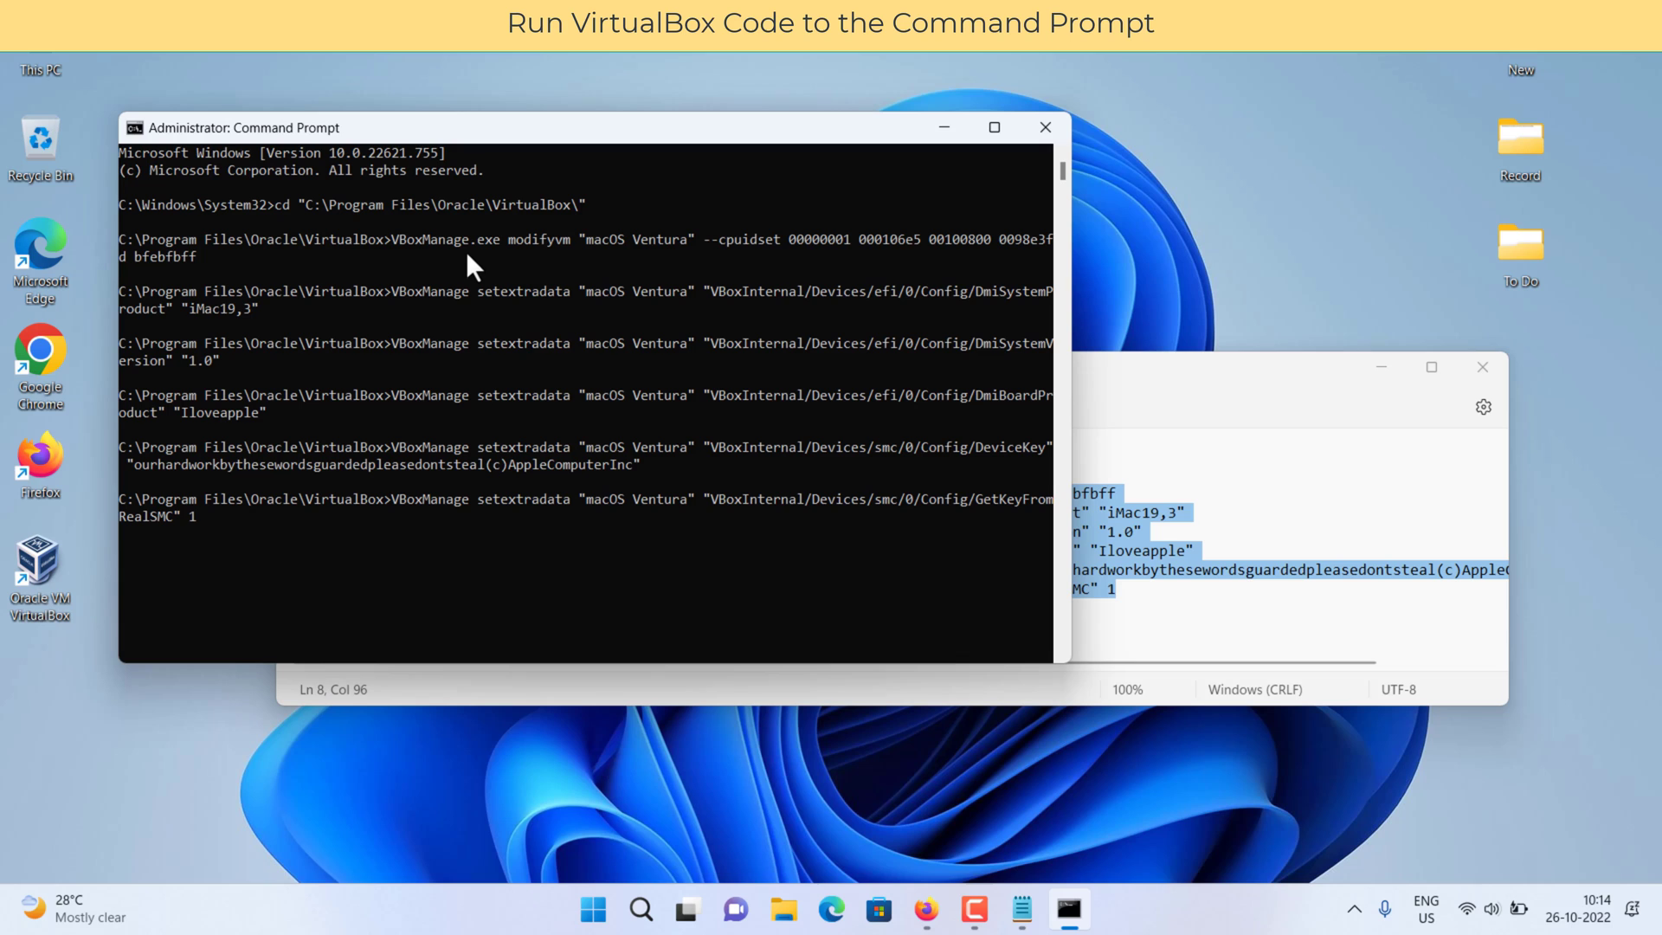
key(Return)
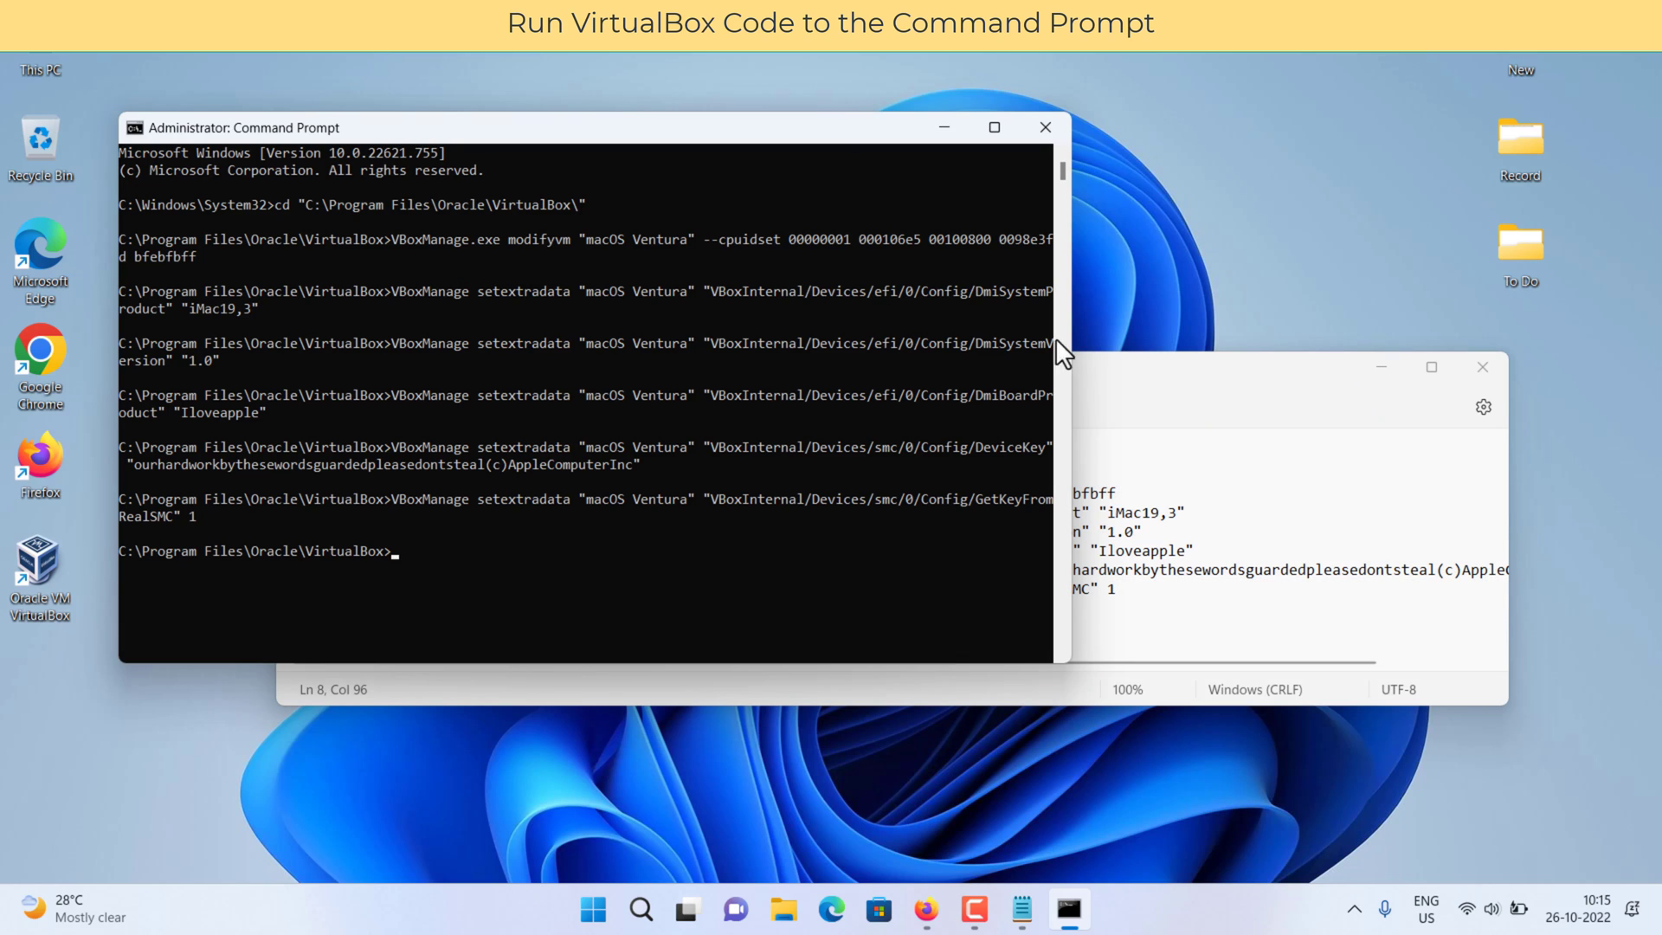
click(1203, 377)
click(1471, 371)
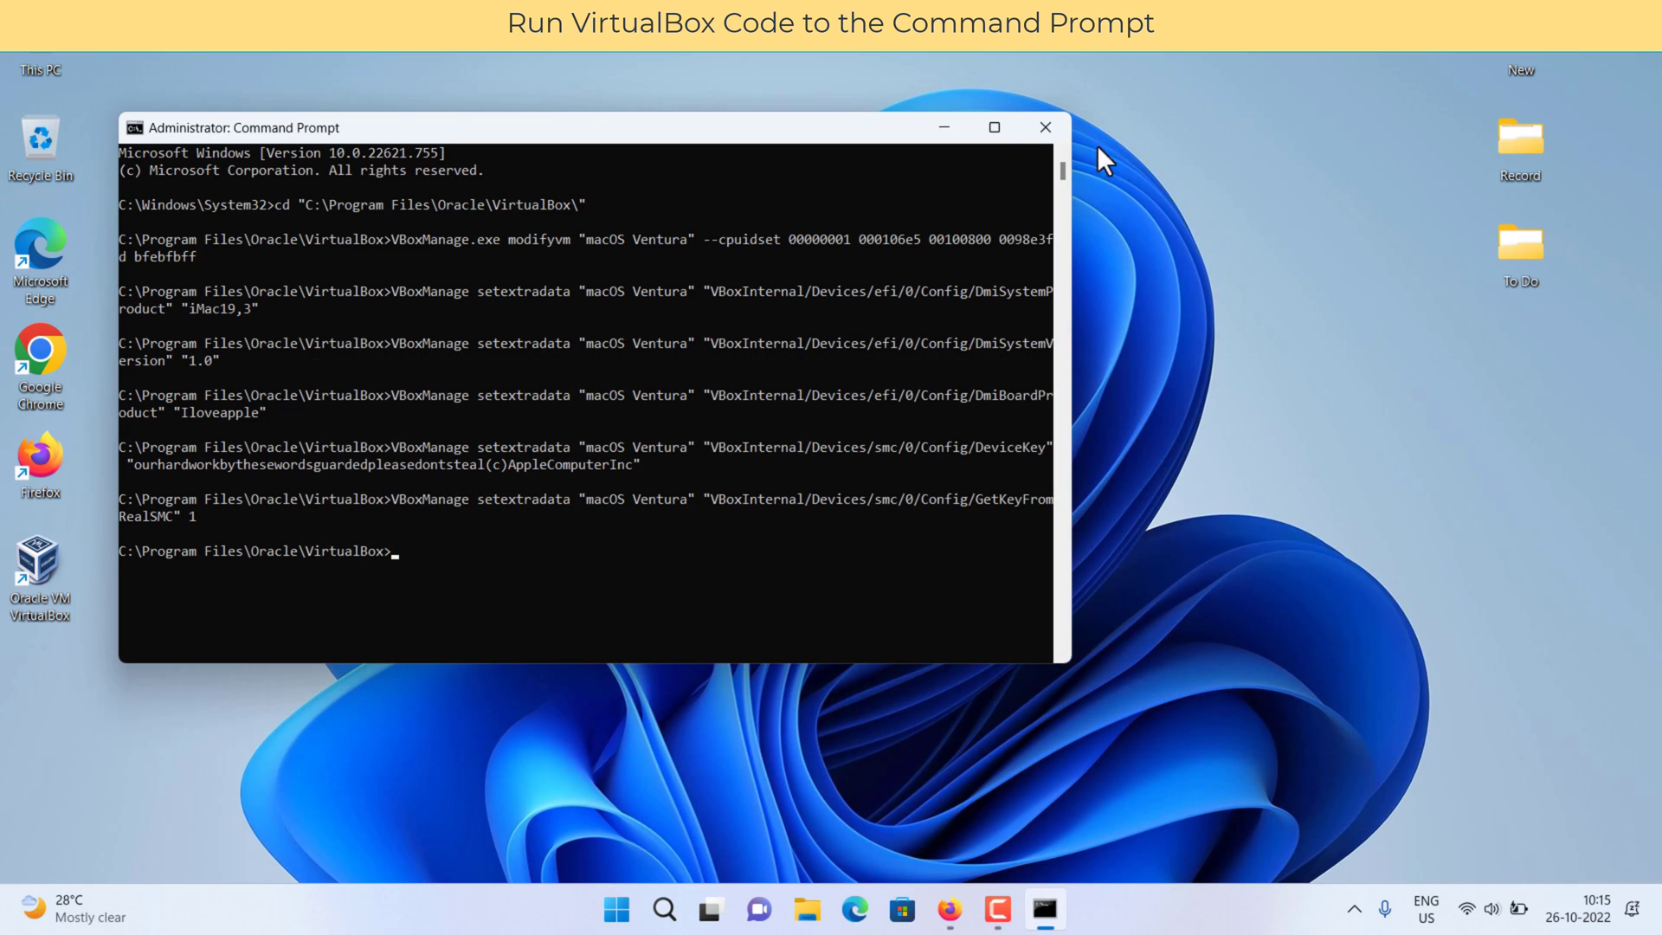
click(1046, 128)
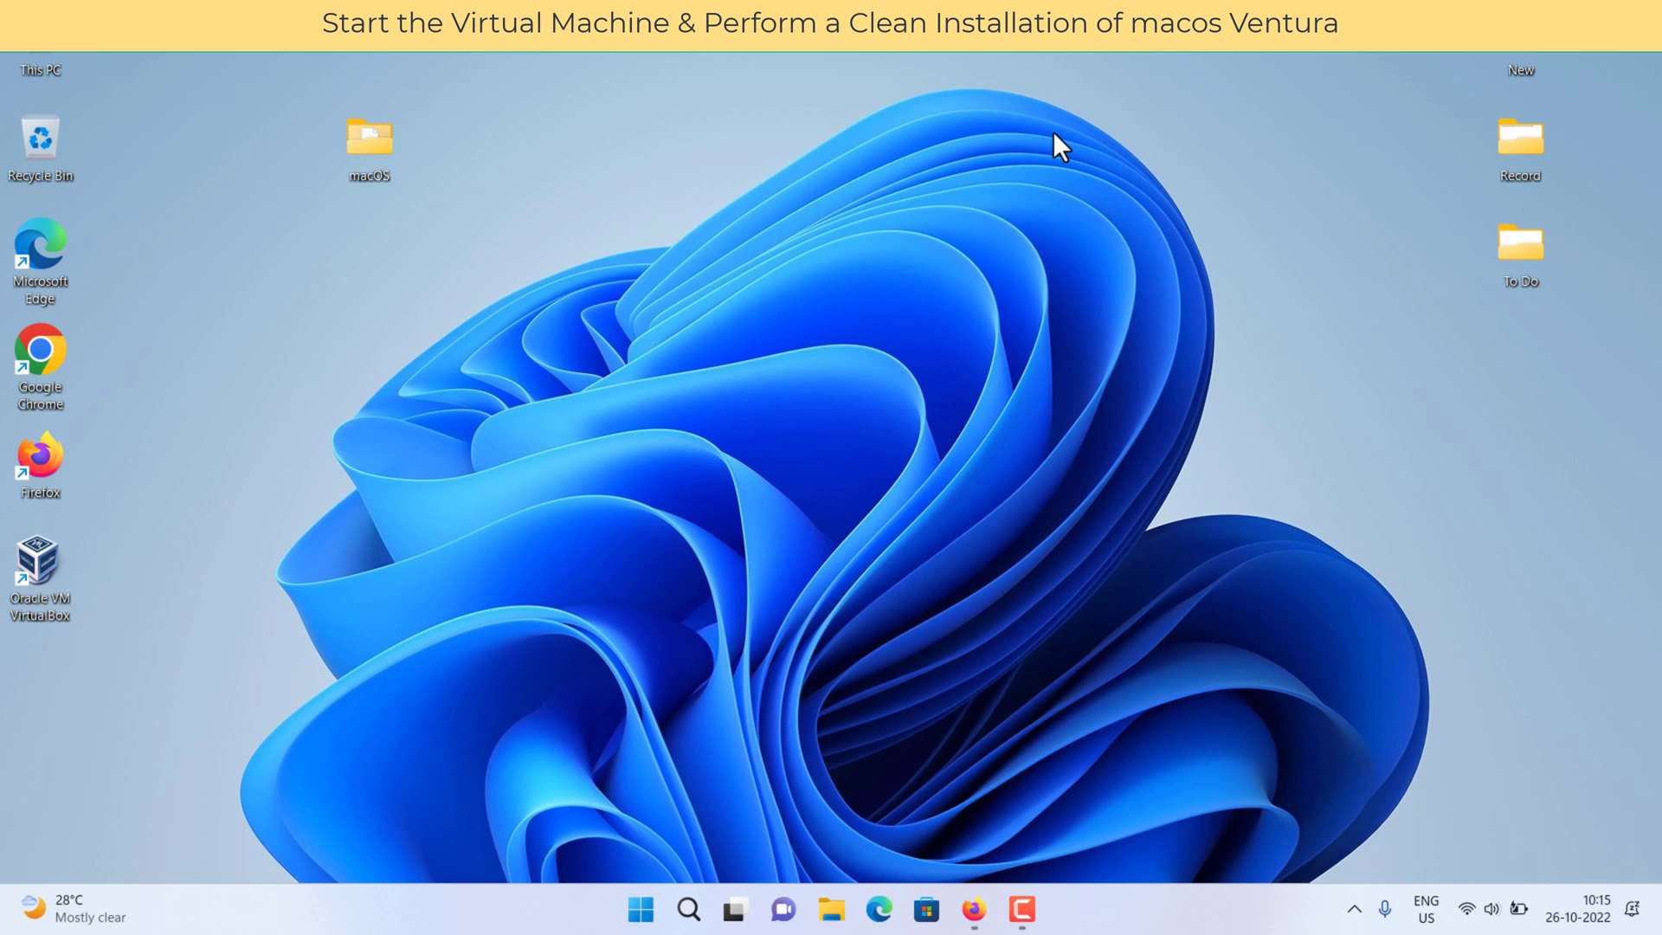
Step: Launch VirtualBox, start the macOS Ventura VM, and dismiss the notifications panel
double_click(46, 567)
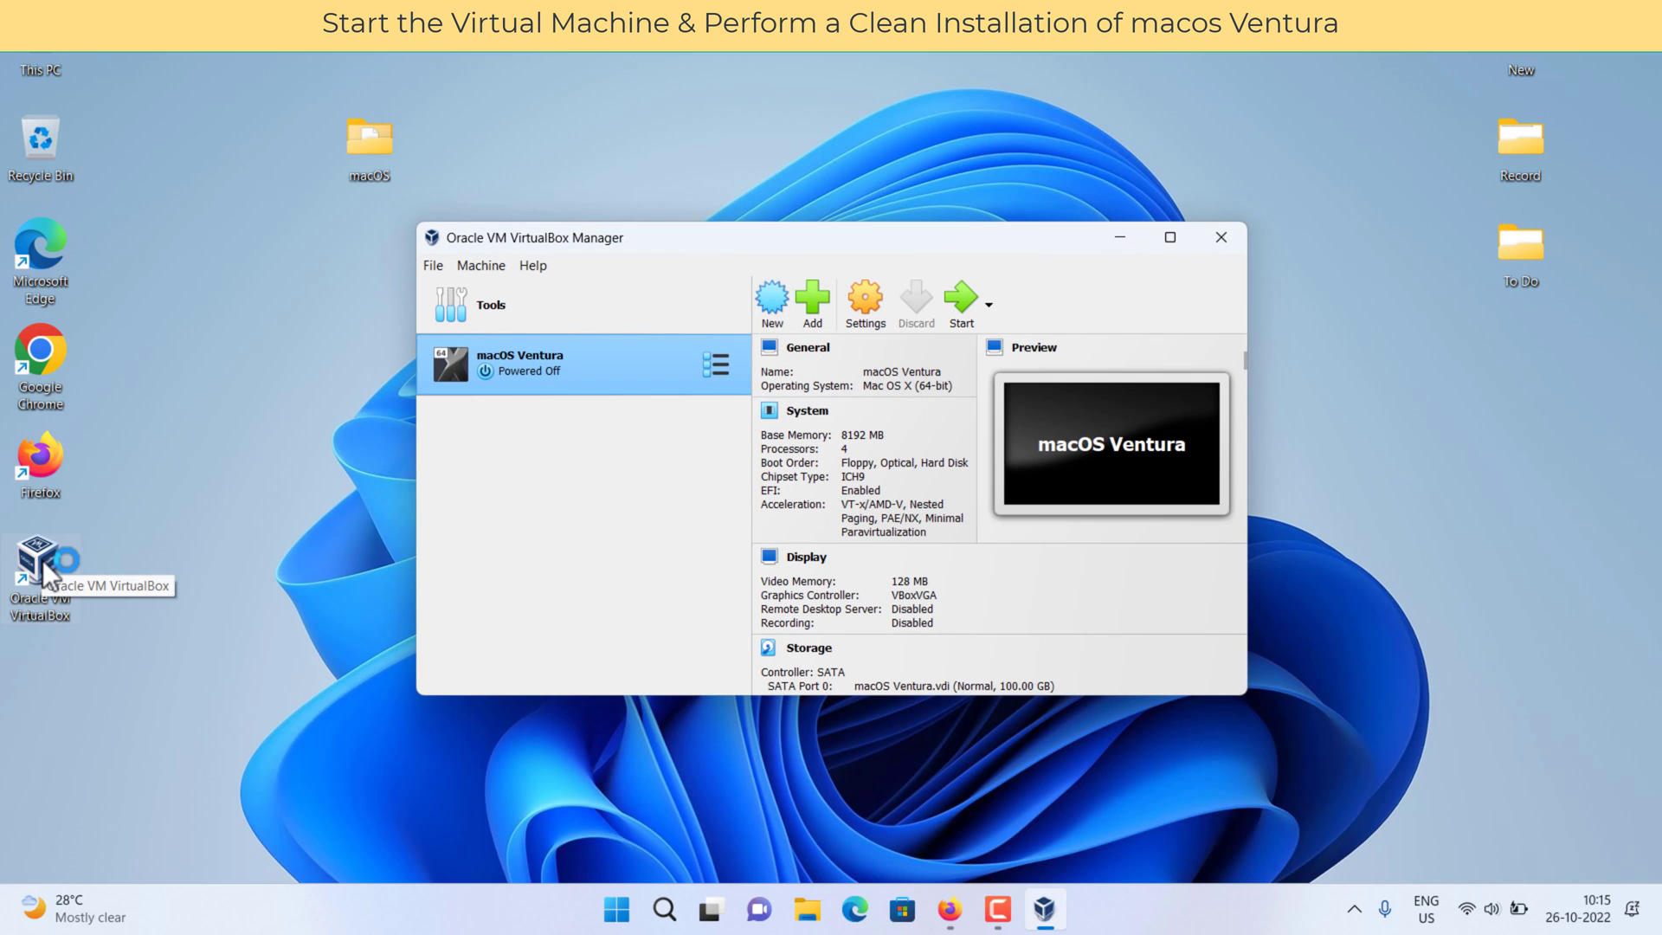
click(961, 315)
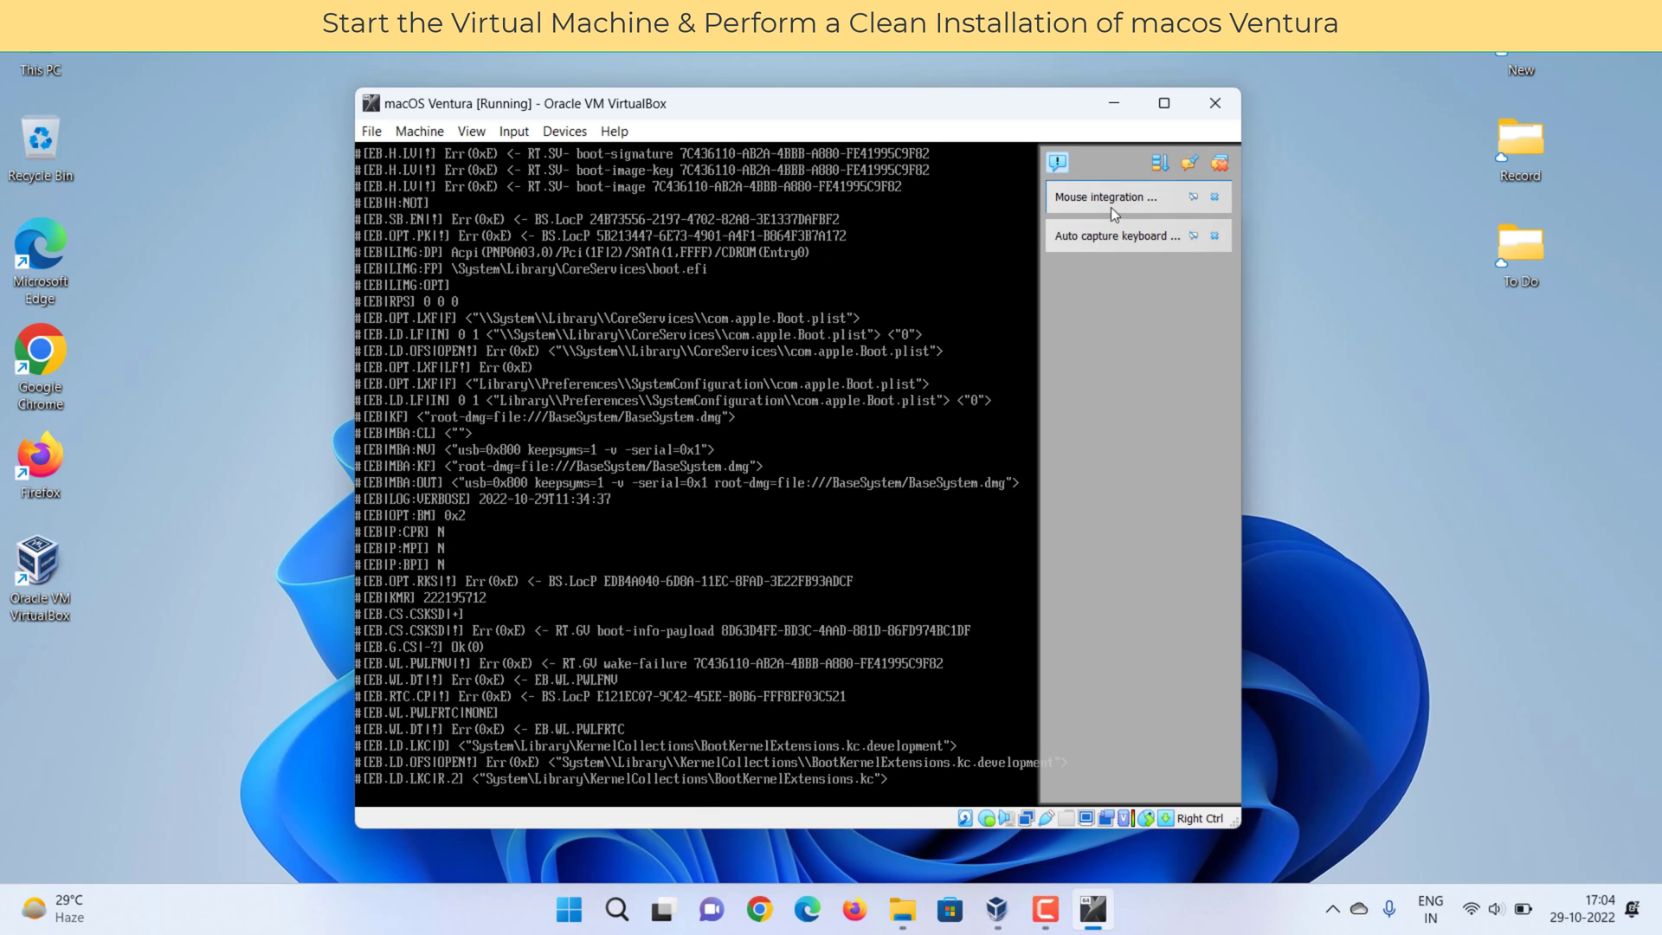
click(1212, 162)
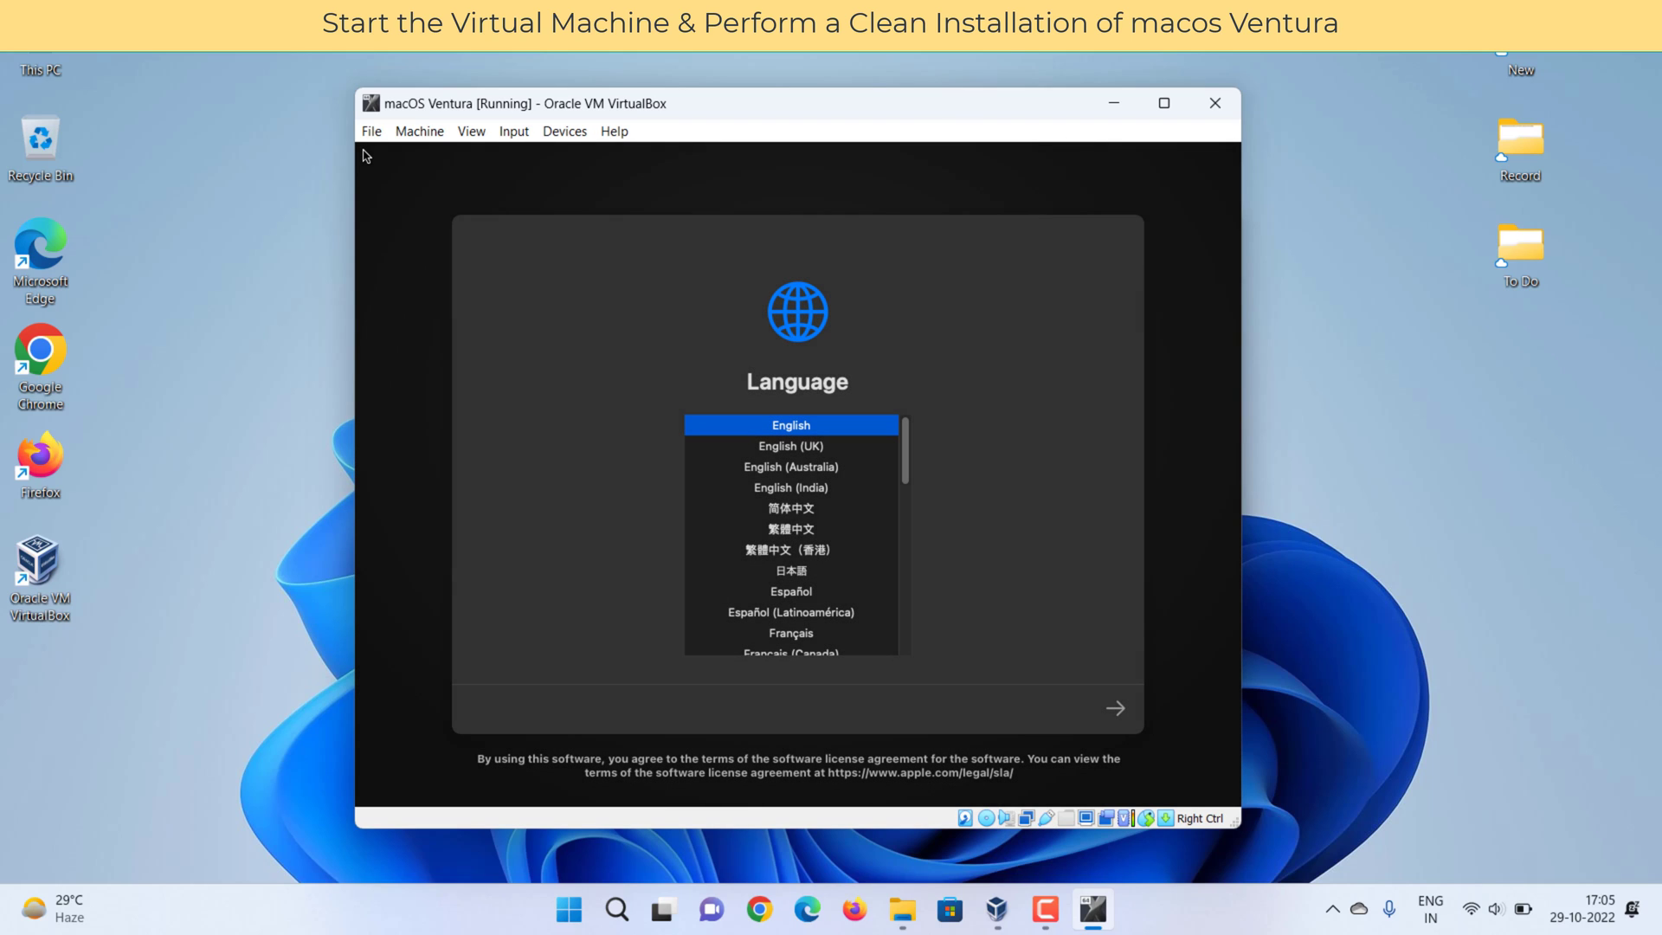
Step: Maximize the VM window, keep English, and choose Disk Utility from Recovery
click(1162, 112)
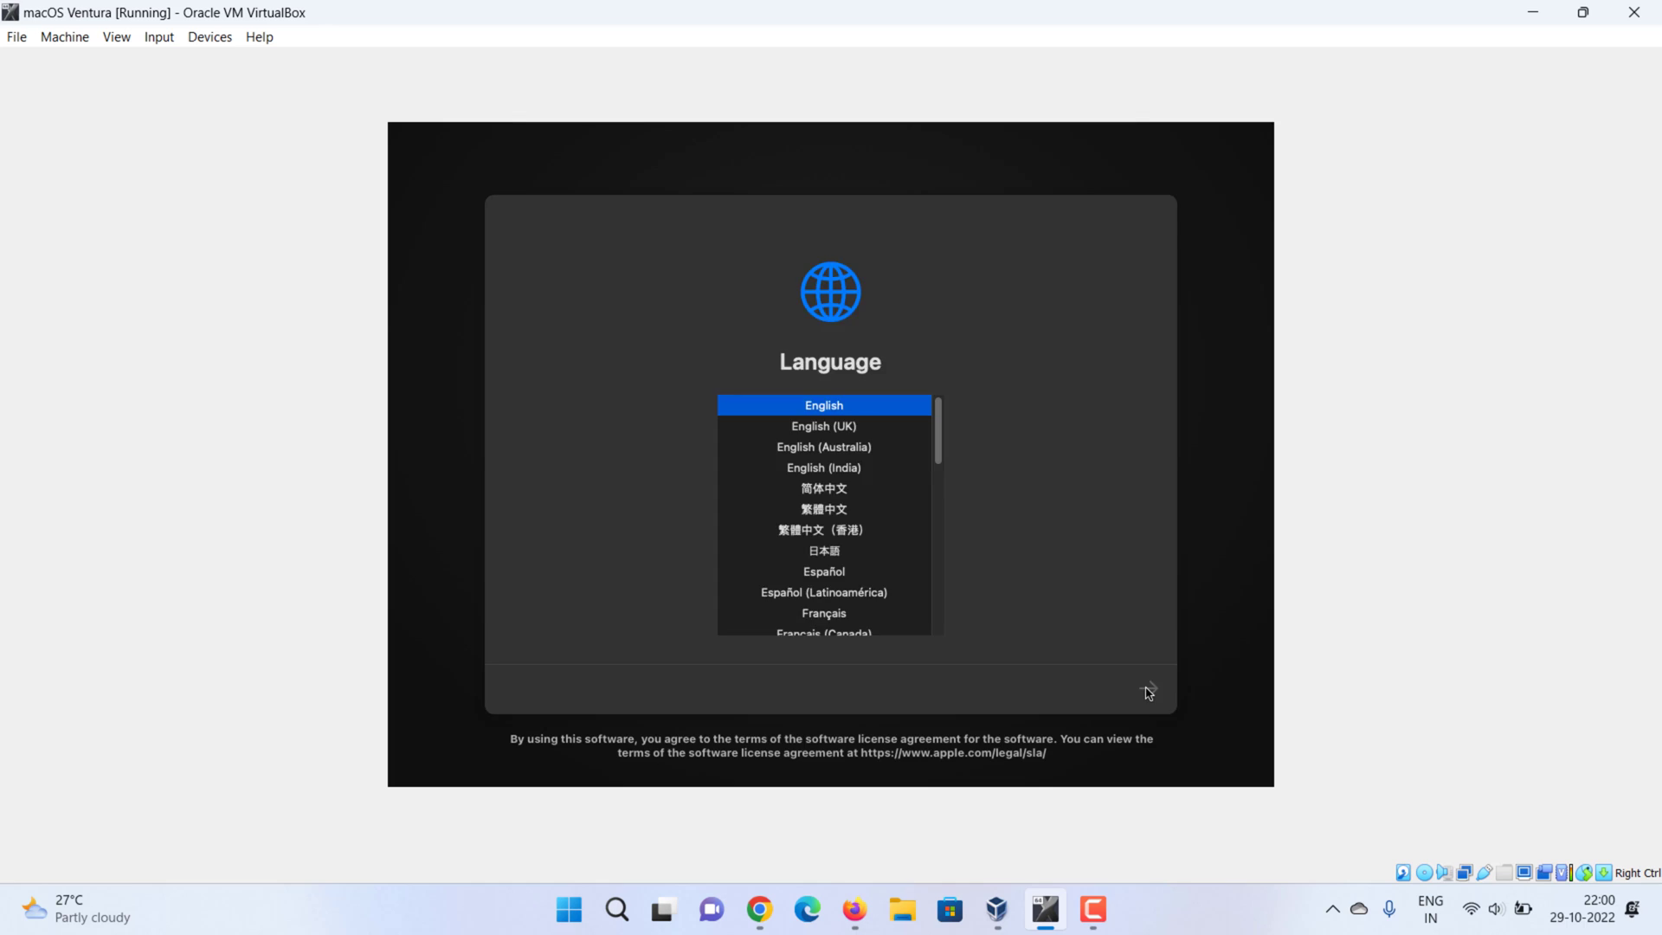
click(1148, 692)
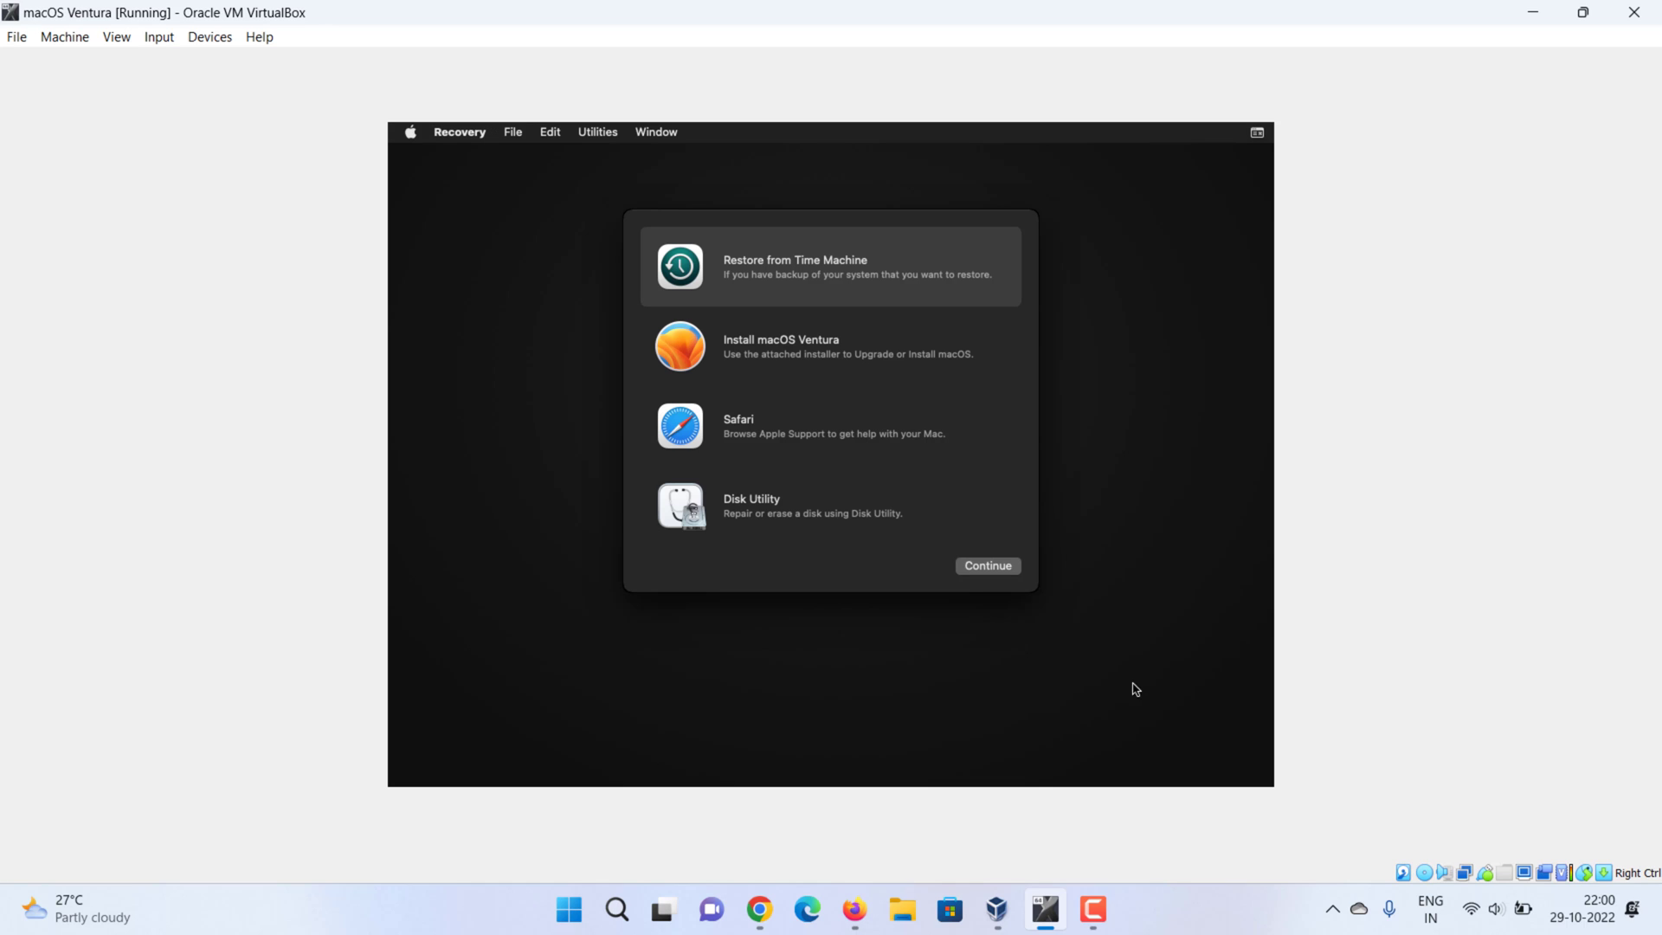
click(806, 519)
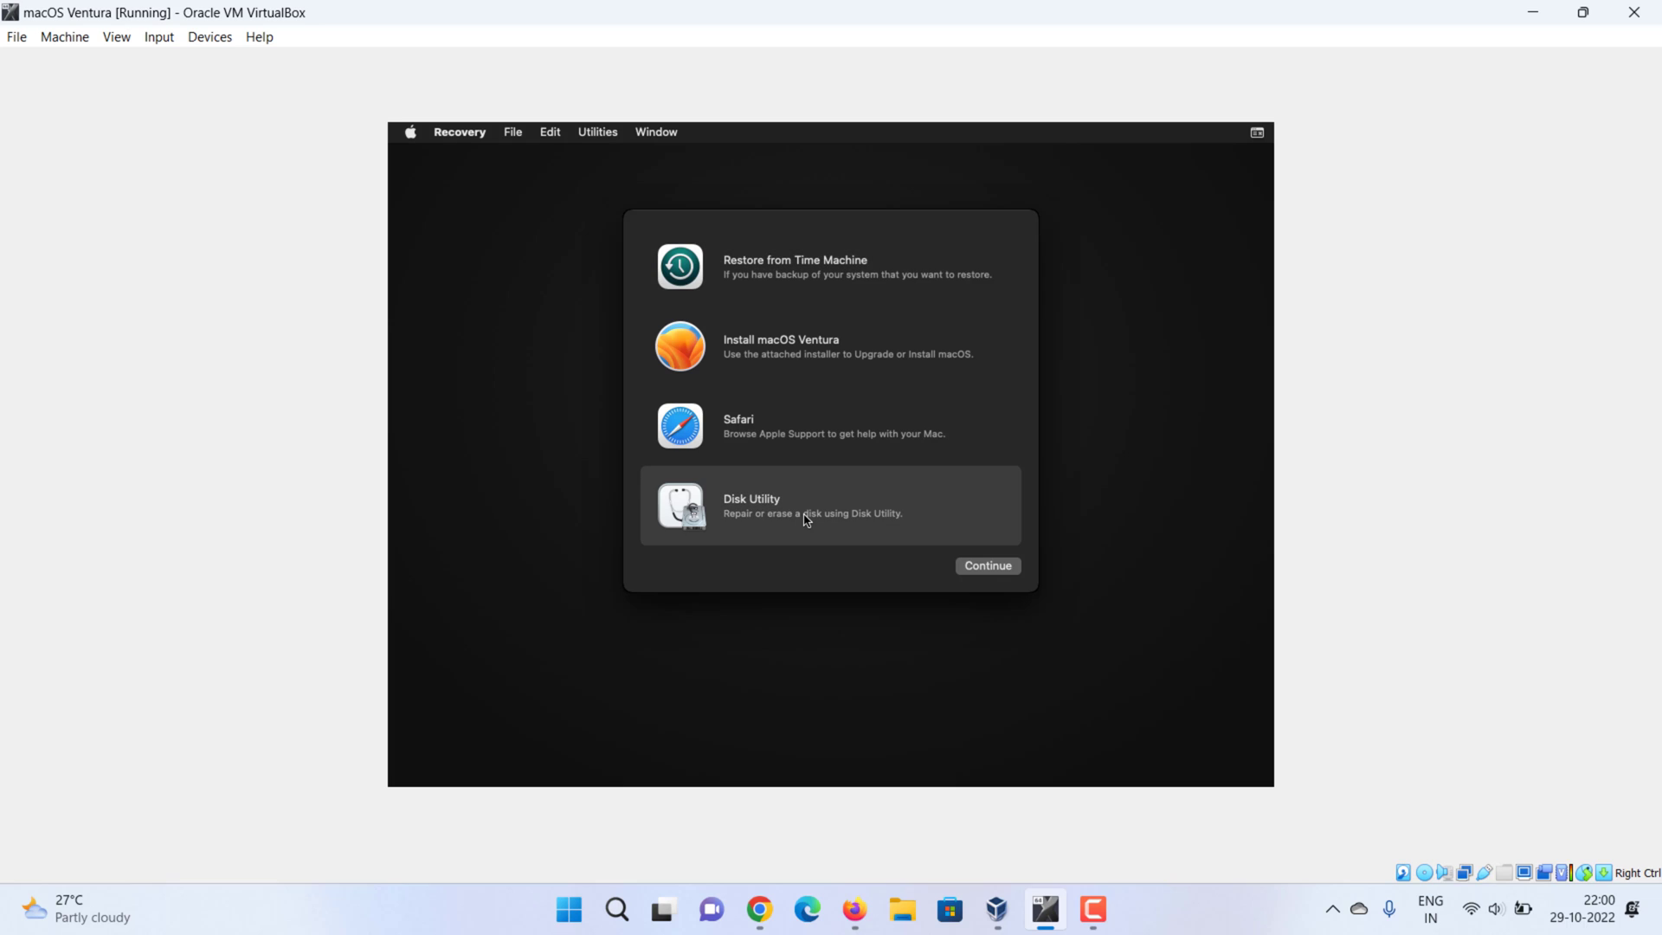
Step: Erase VBOX HARDDISK Media as APFS volume 'macOS HDD' with GUID partition map
click(971, 571)
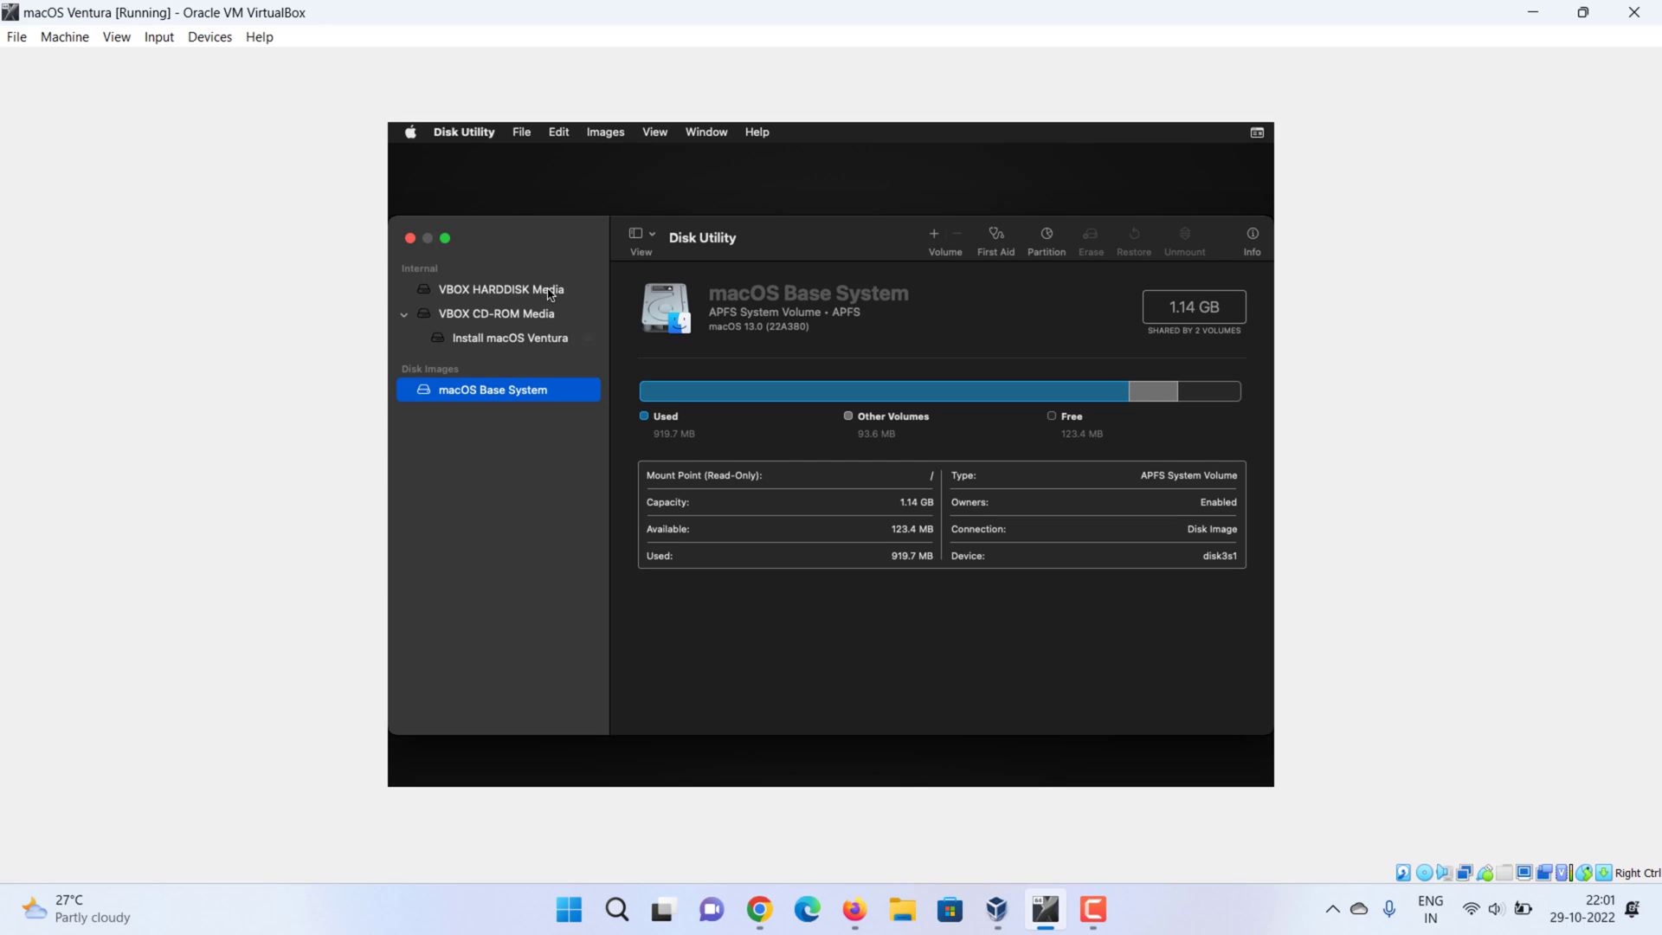
click(521, 294)
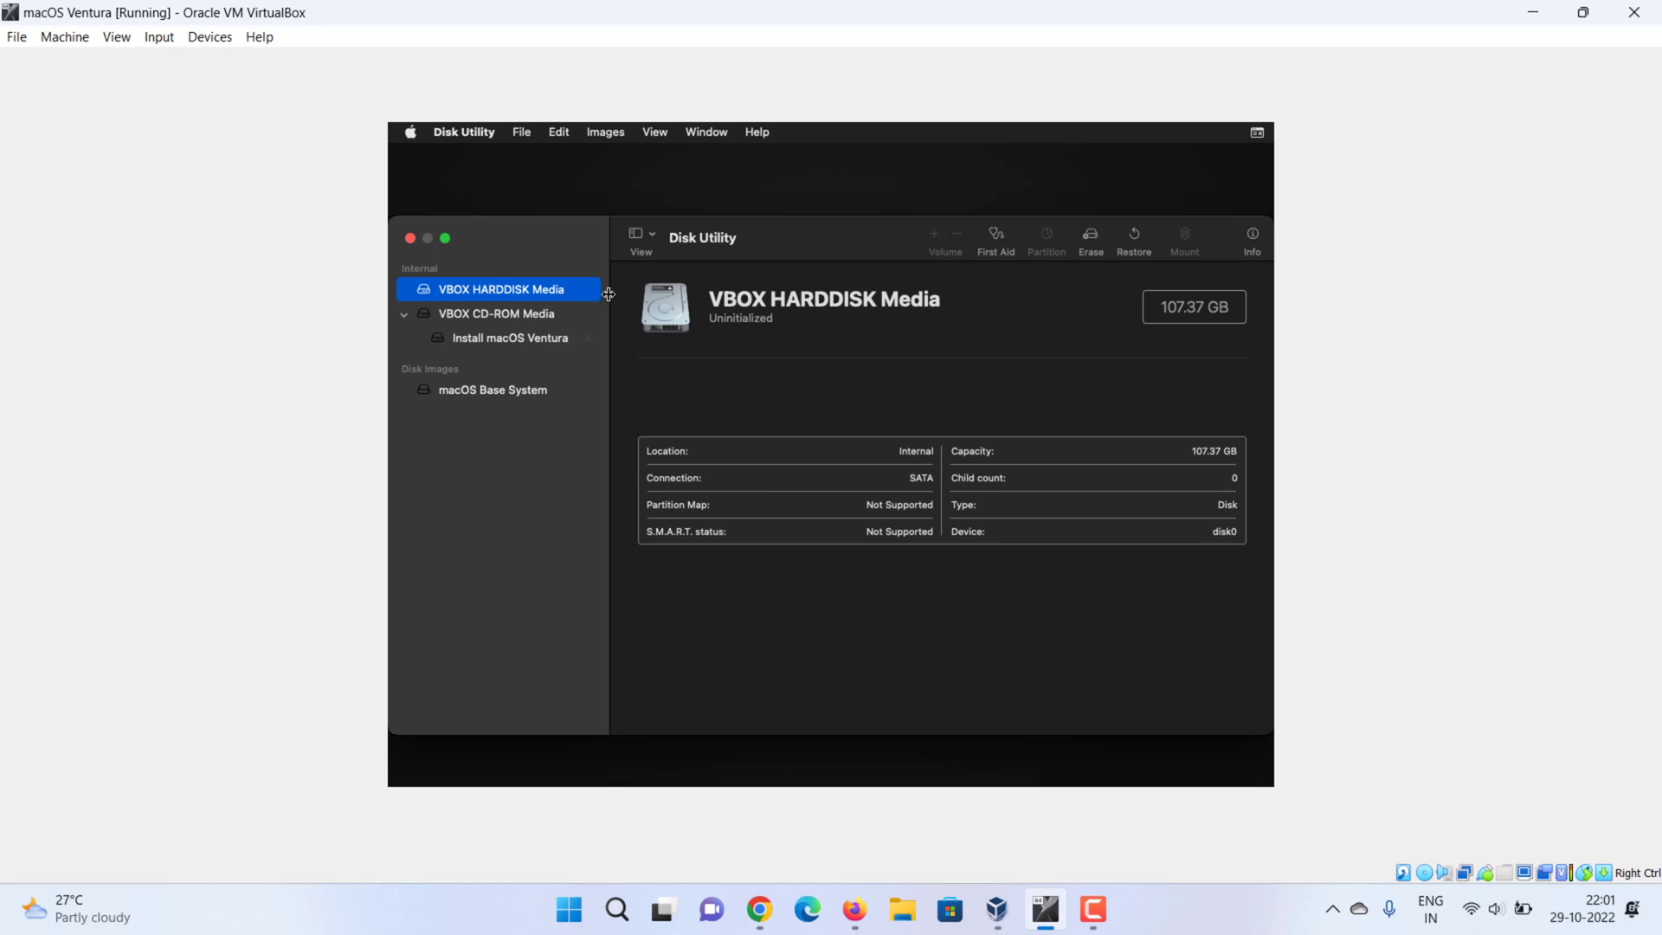
click(1087, 241)
text(ma)
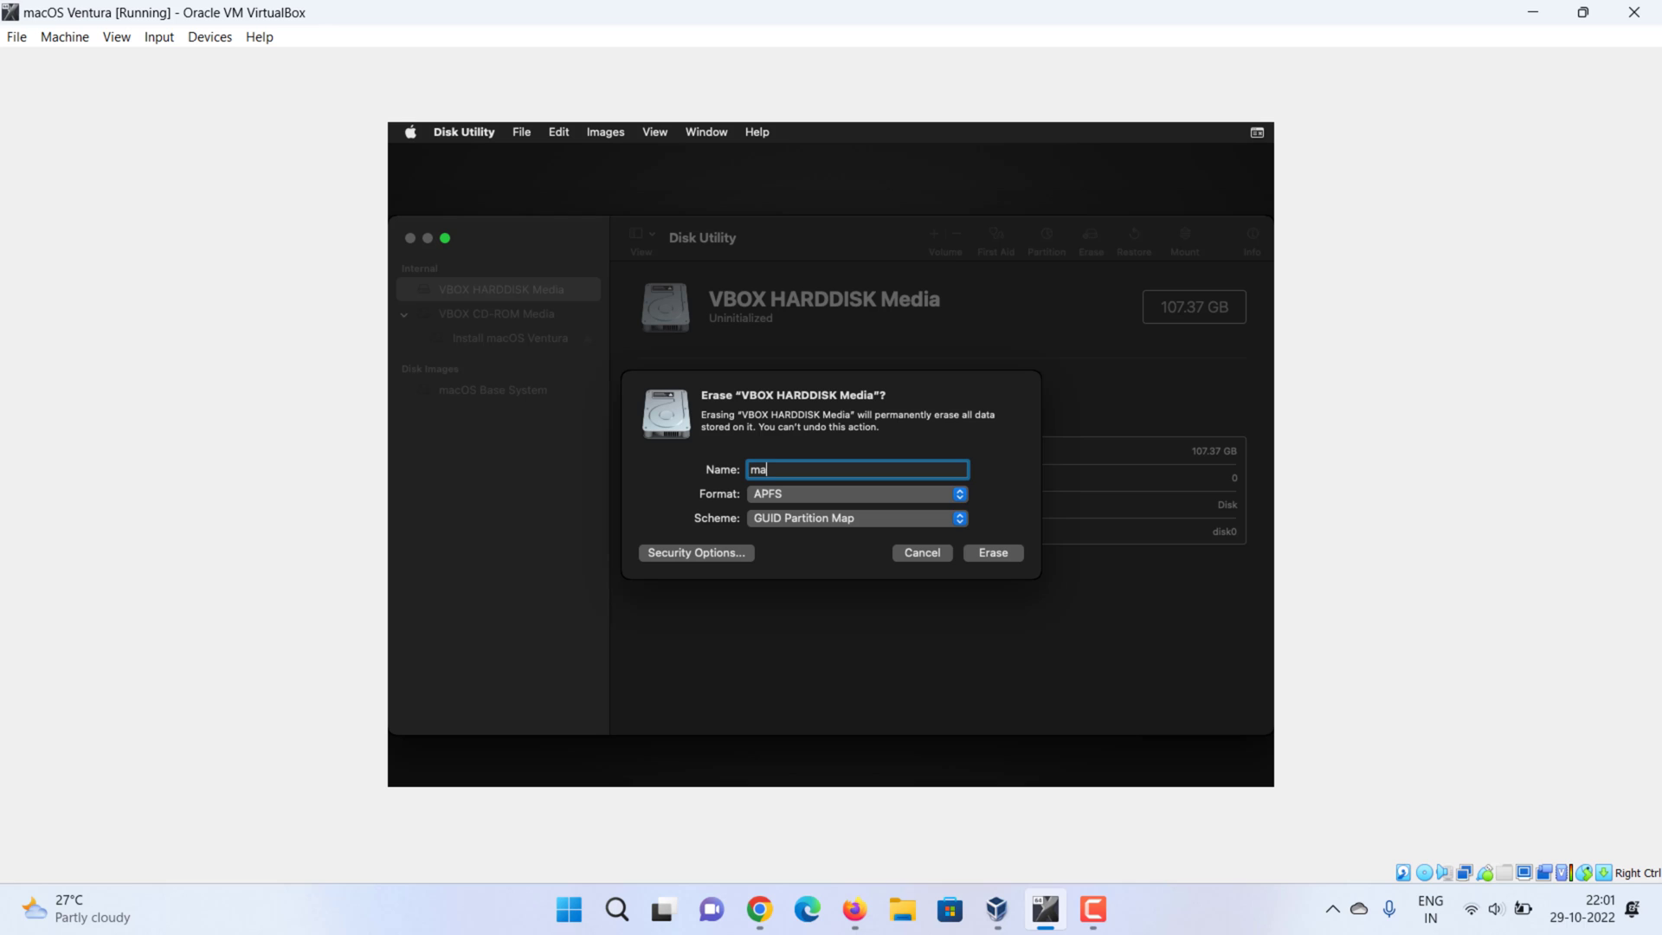
text(cOS HDD)
click(992, 553)
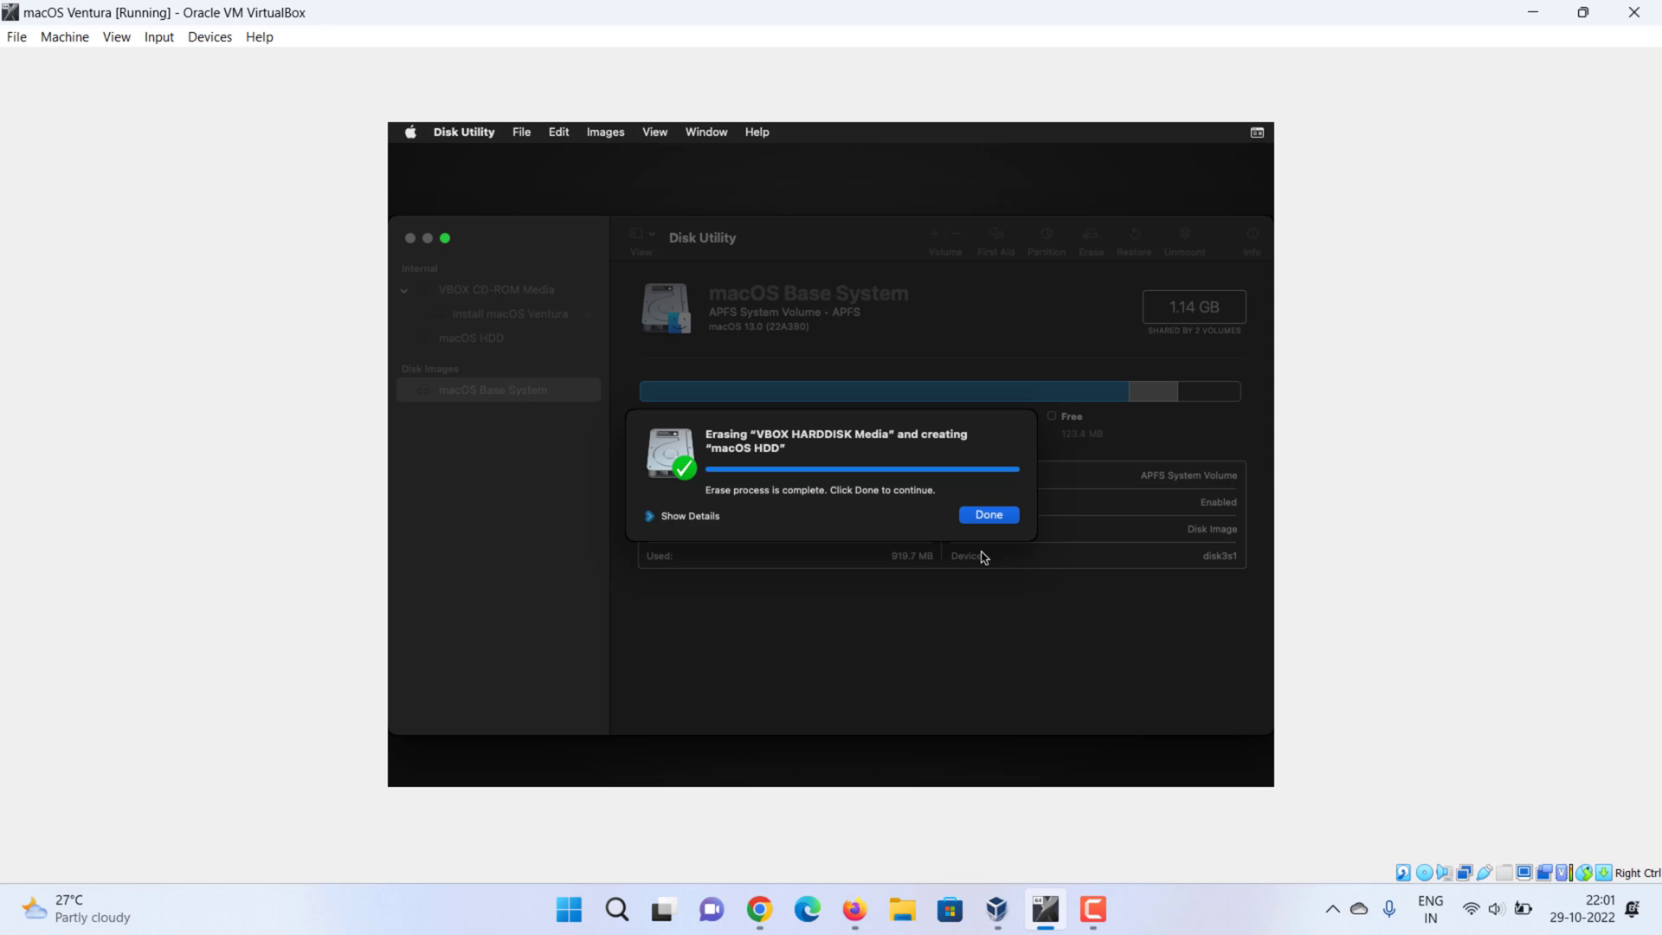
click(979, 518)
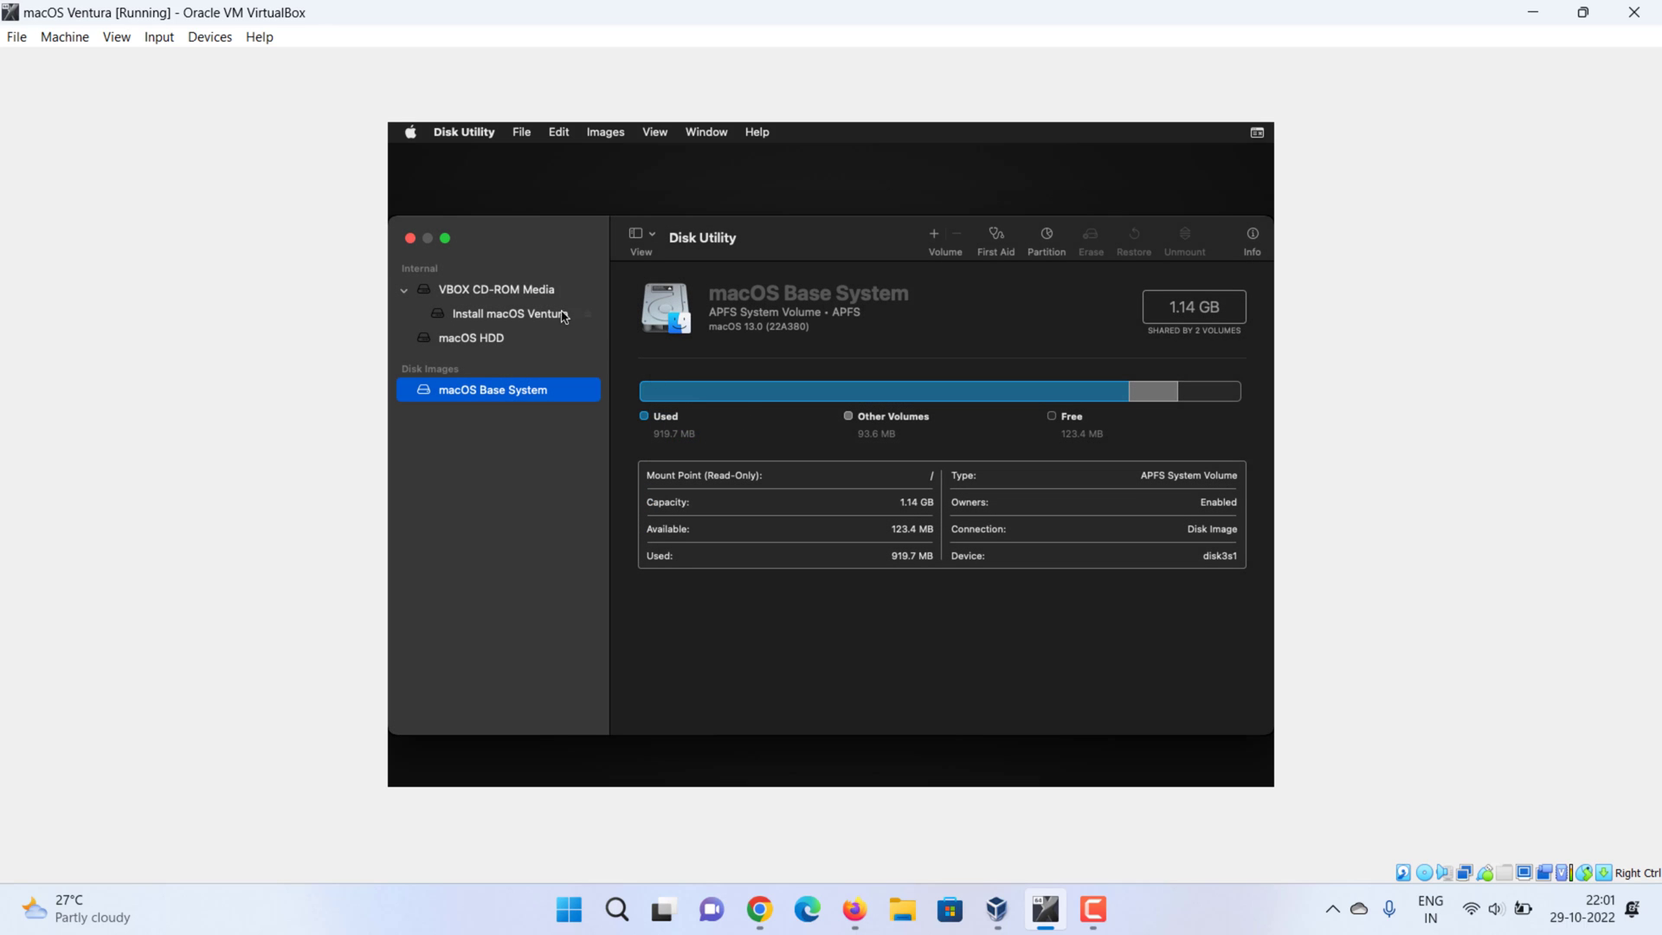
Step: Quit Disk Utility and launch Install macOS Ventura from the Recovery menu
click(411, 241)
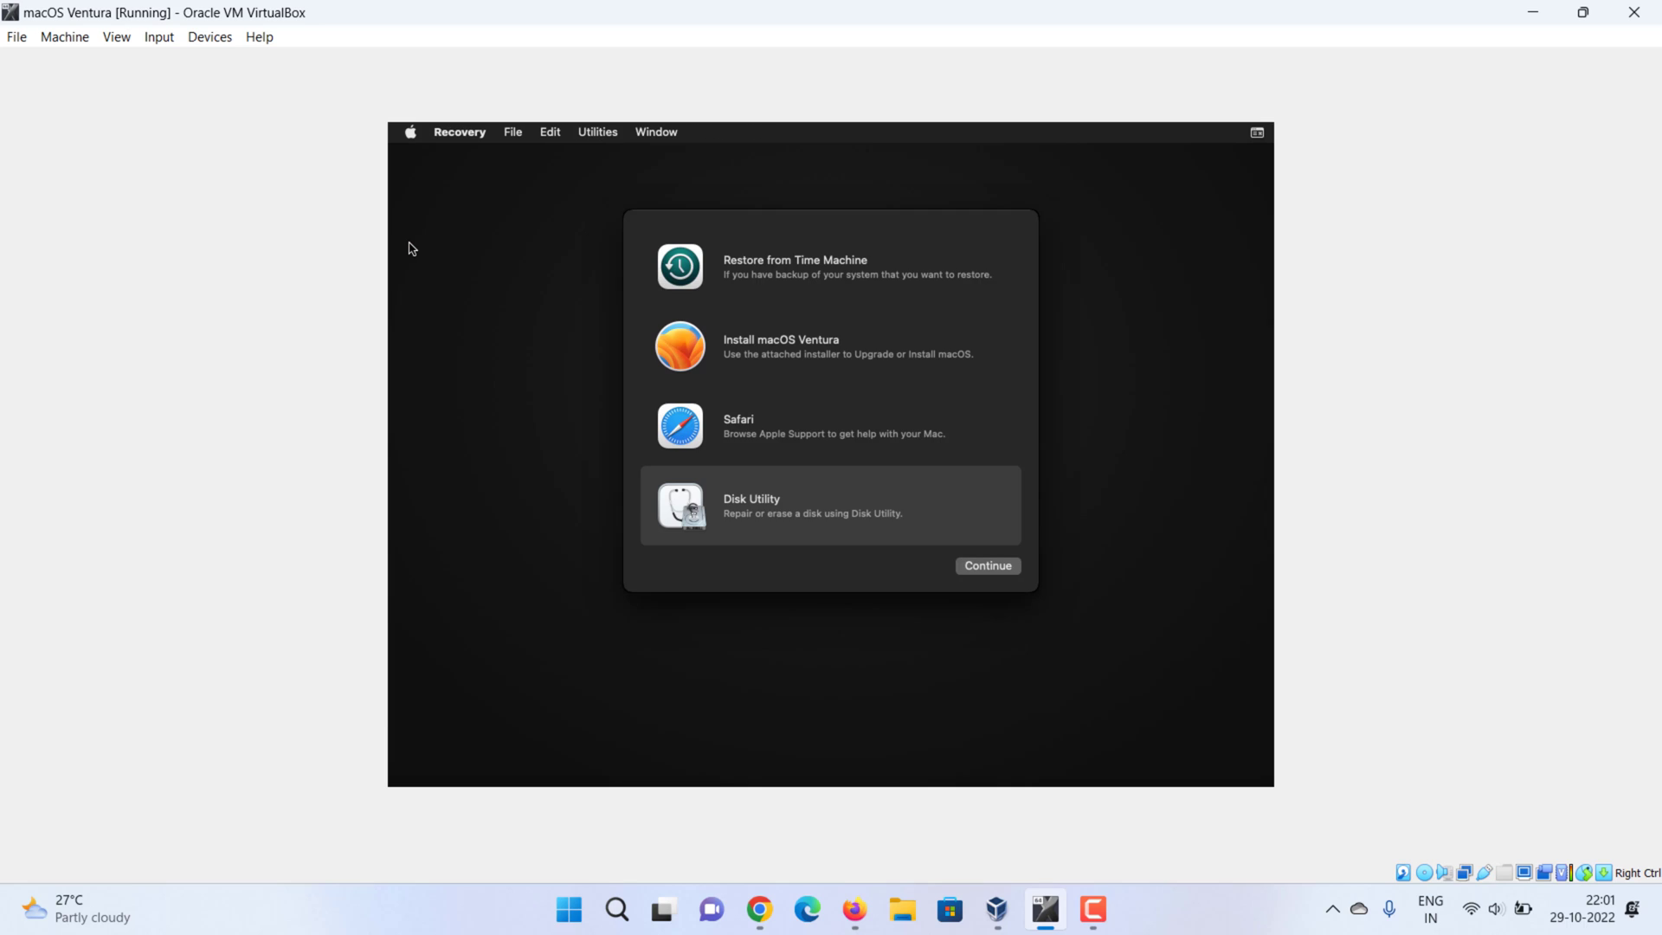
click(779, 362)
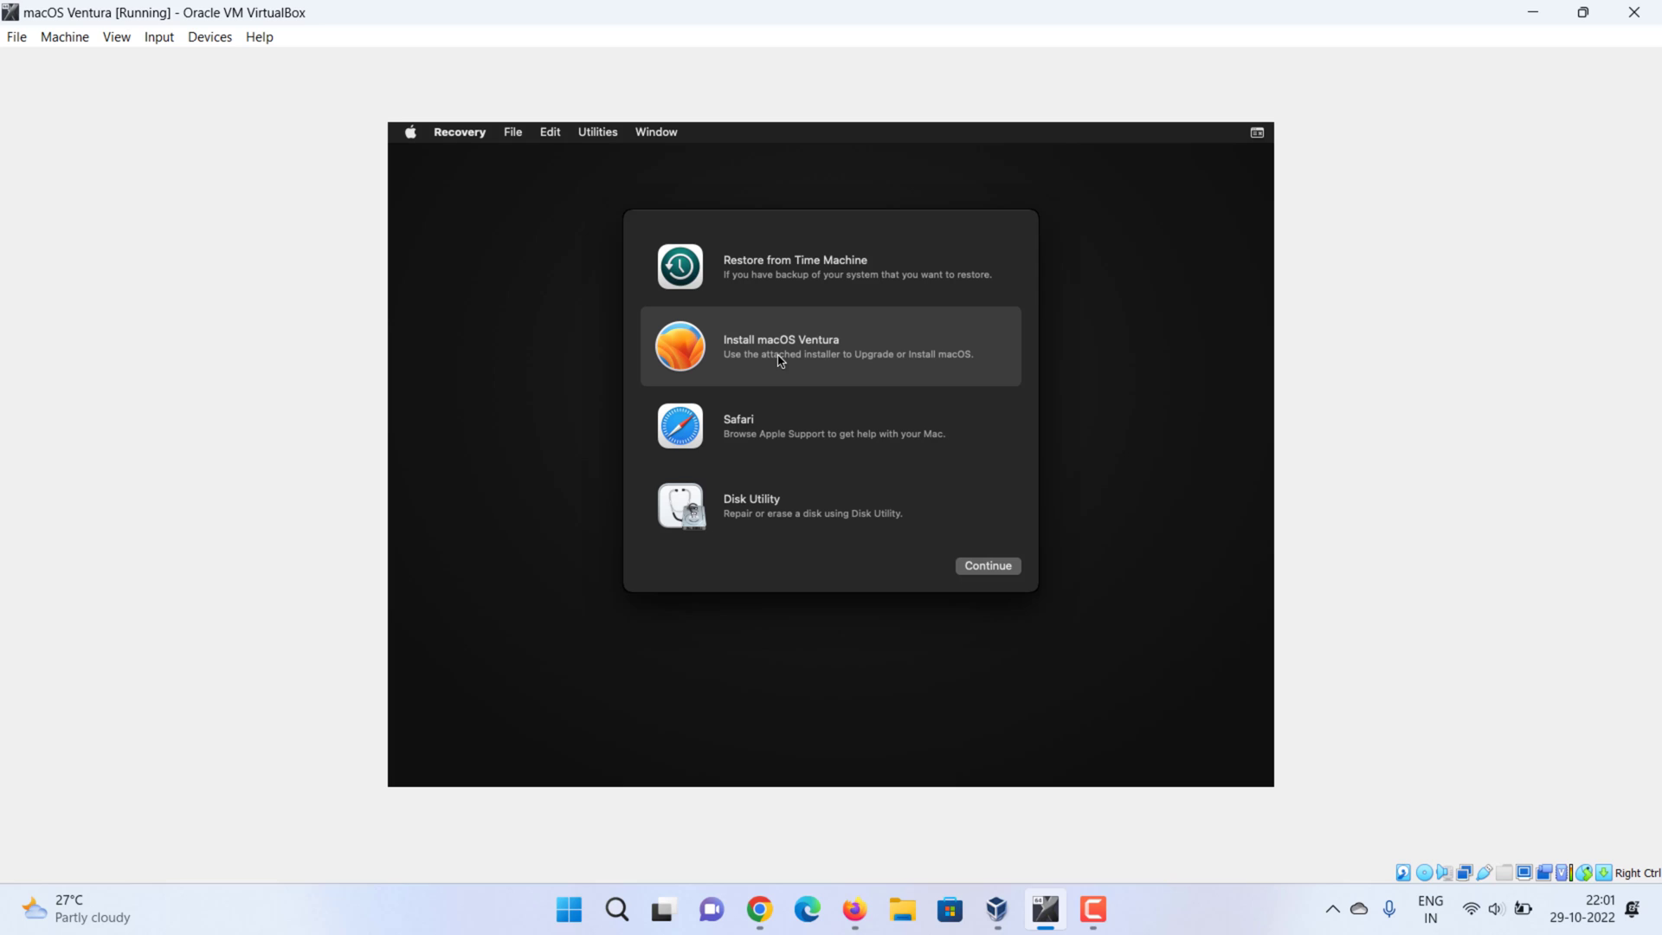
click(973, 568)
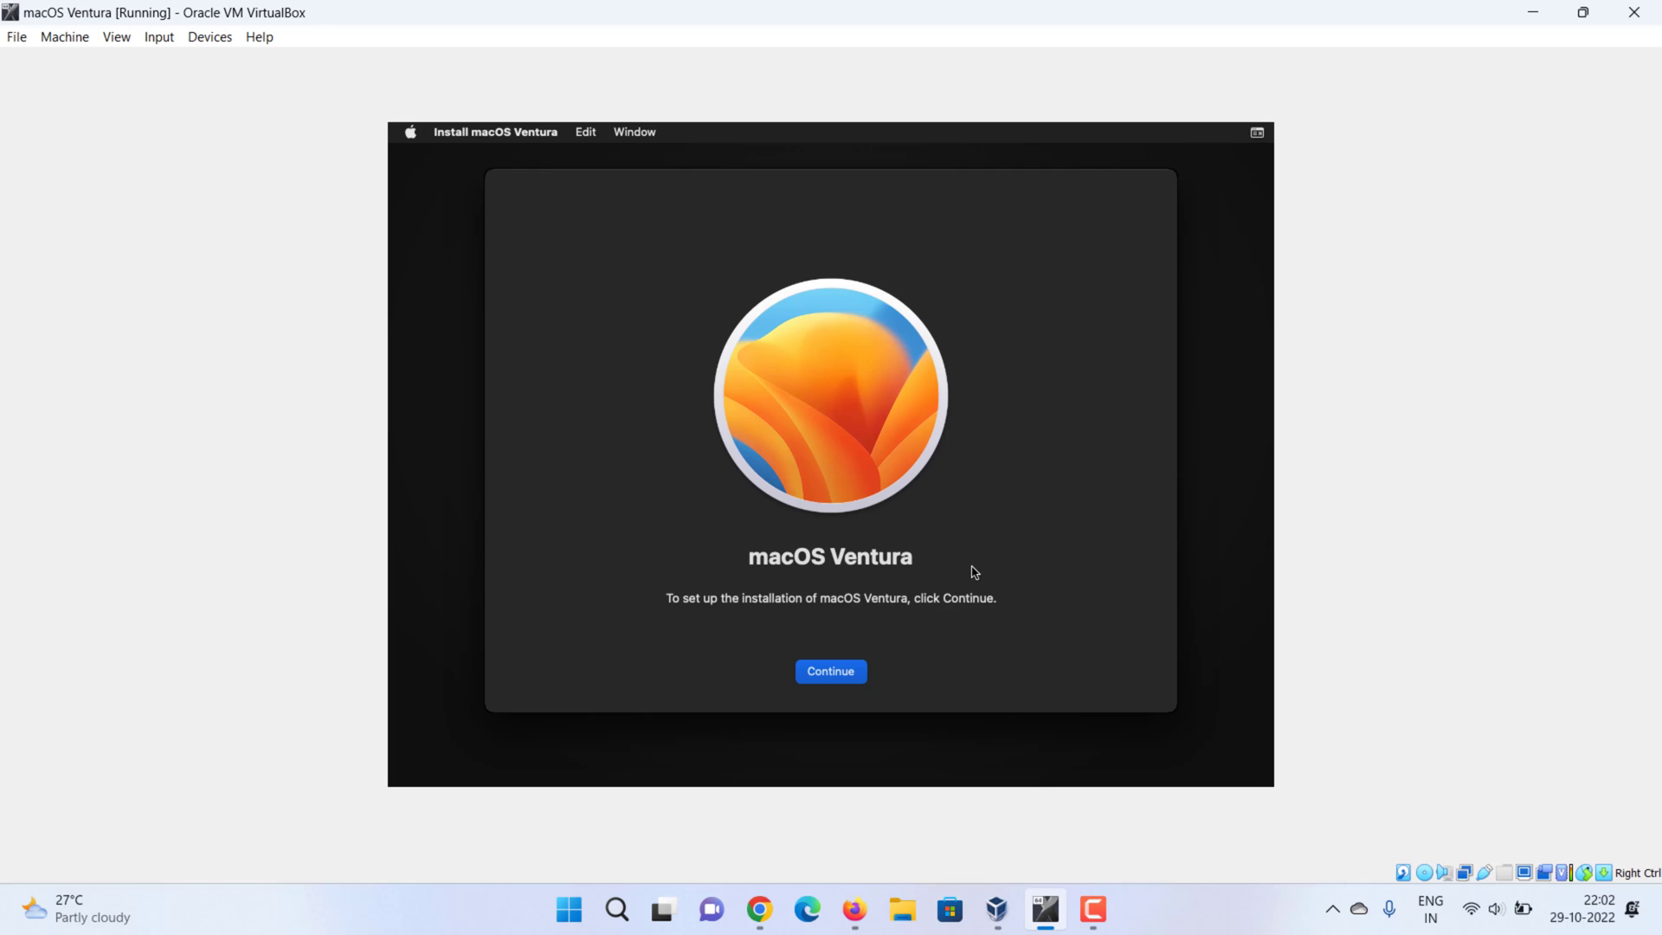
Step: Accept the license, install macOS Ventura onto macOS HDD, and run the VM full-screen
click(850, 675)
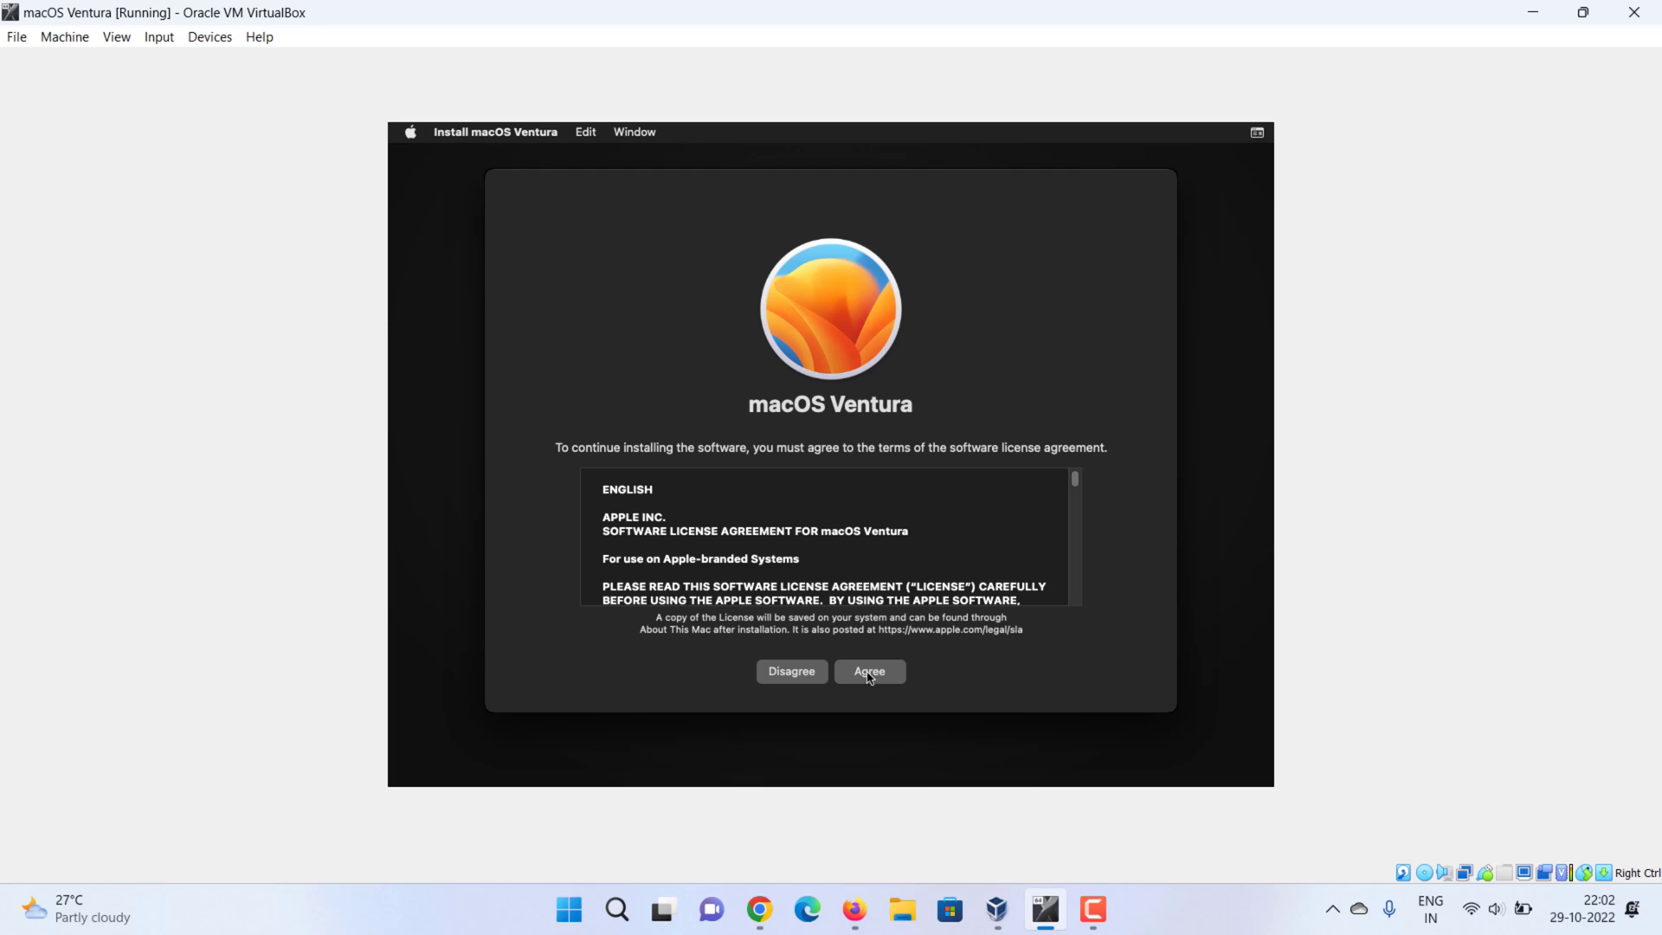
click(871, 677)
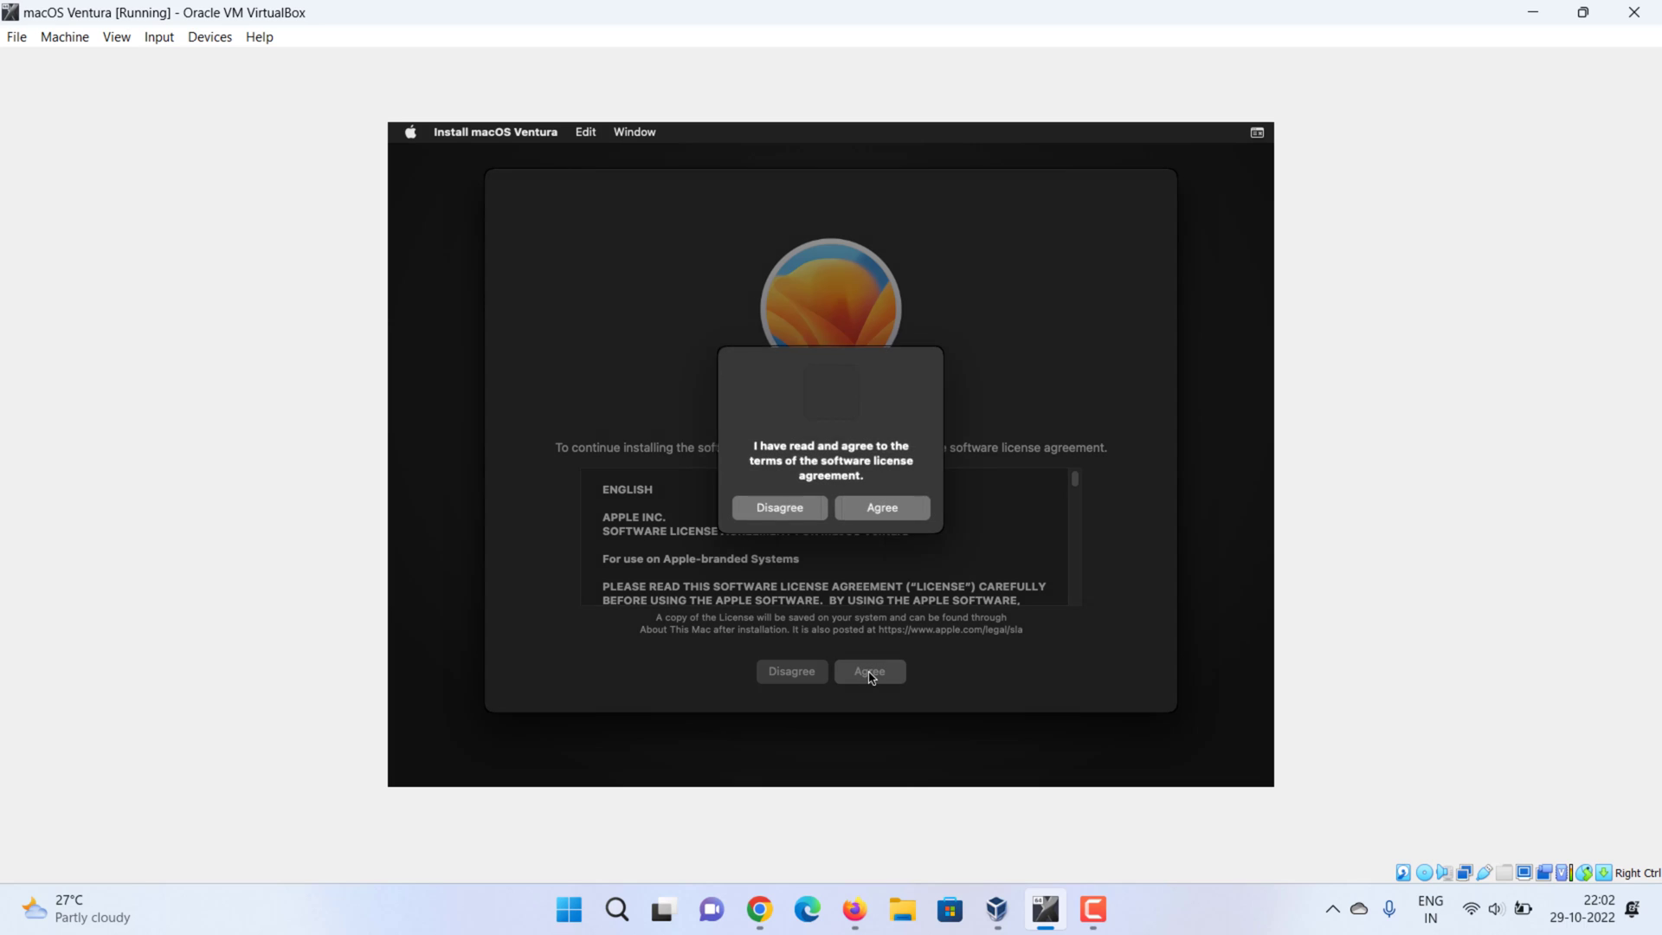
click(900, 507)
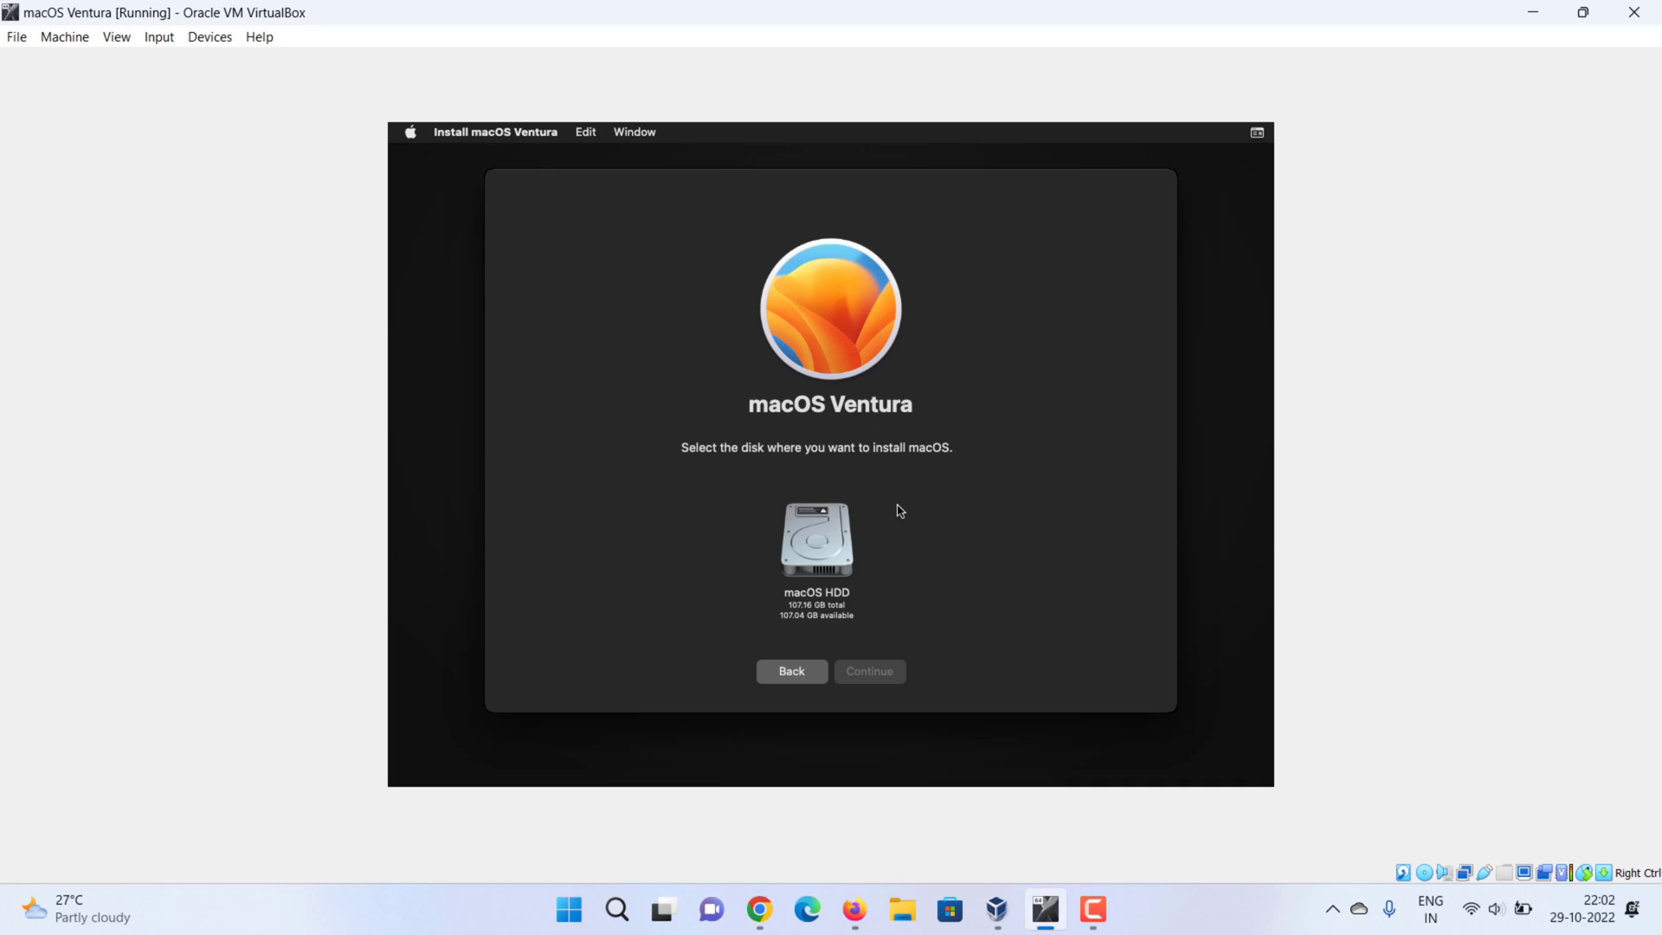
click(836, 534)
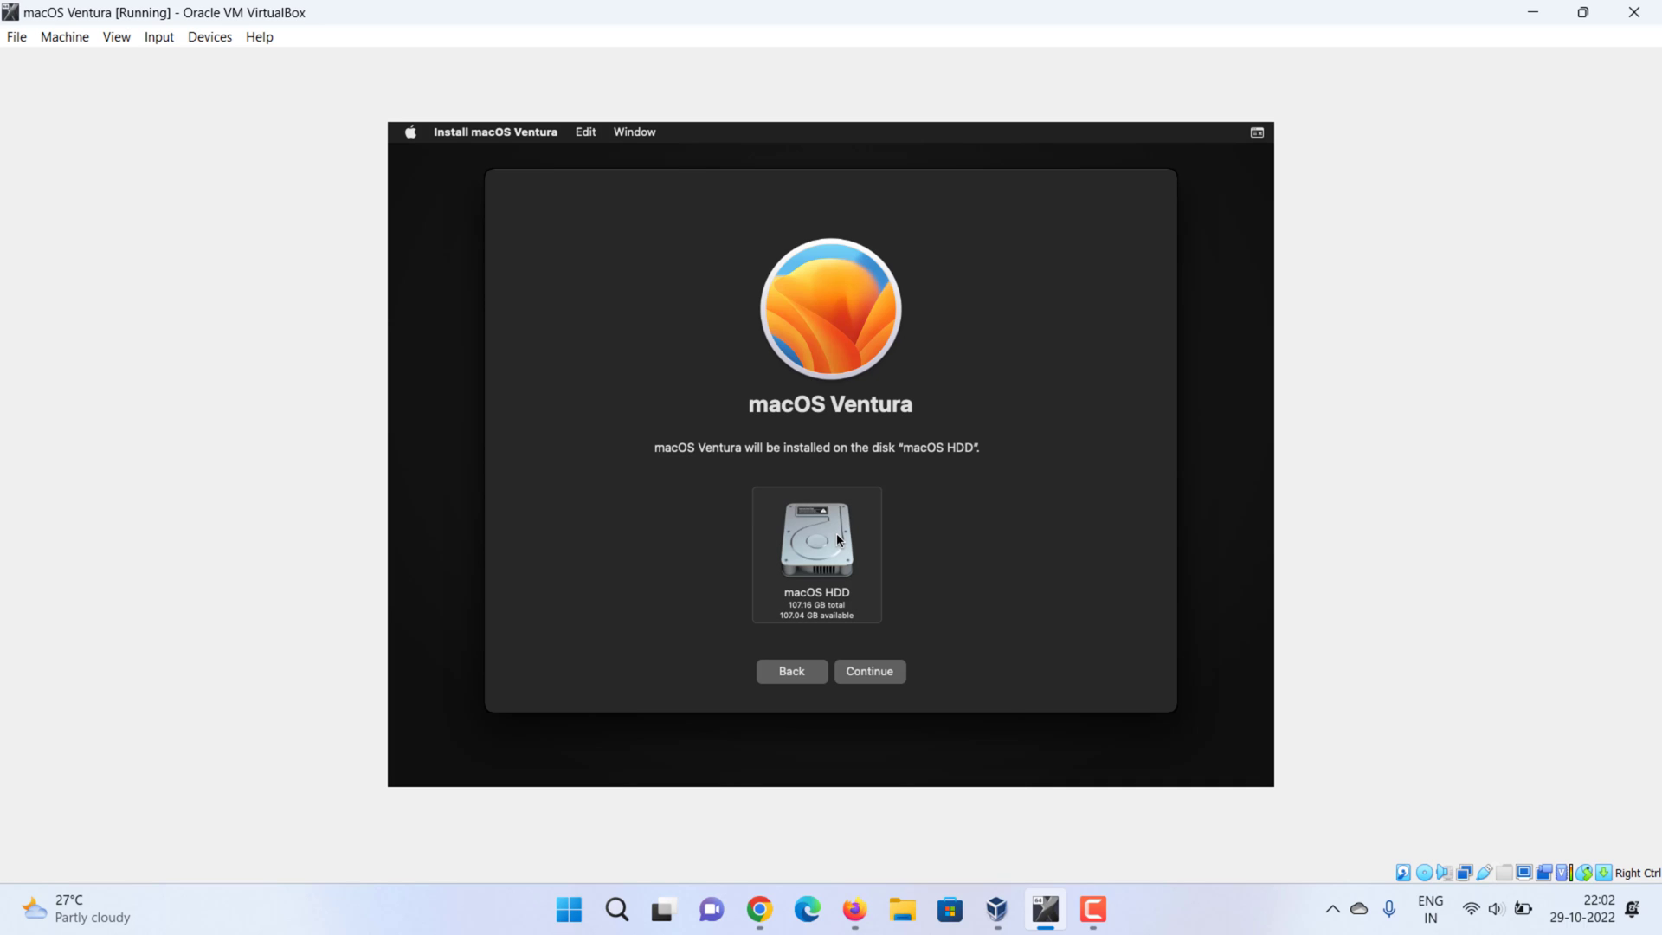
click(866, 677)
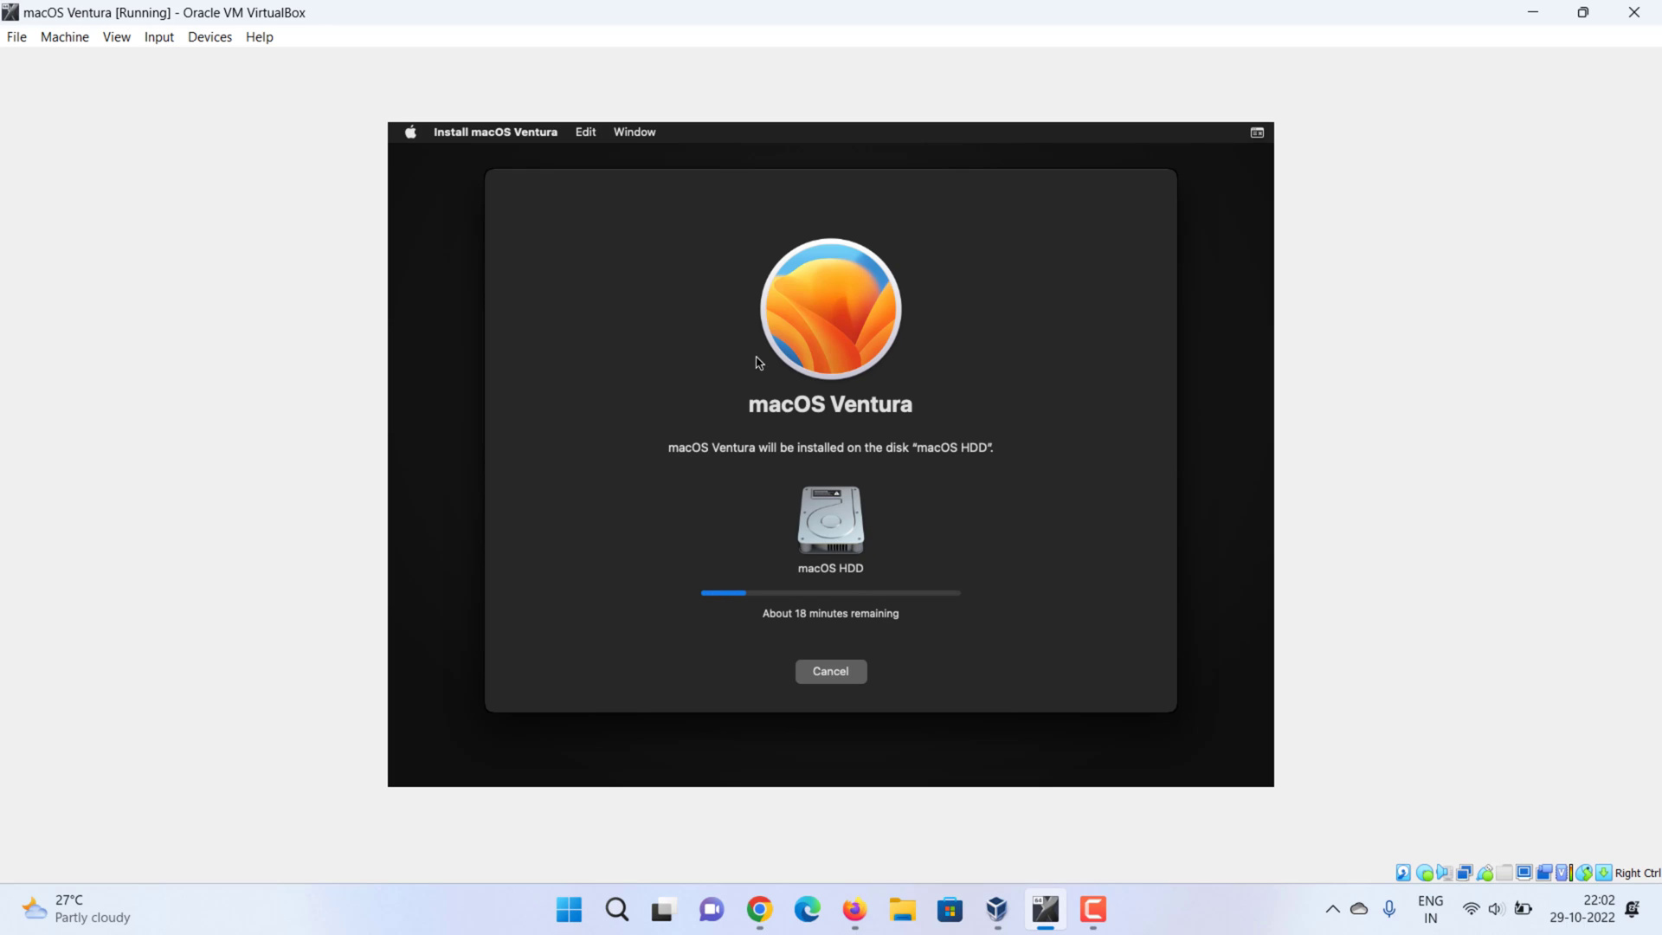
click(116, 37)
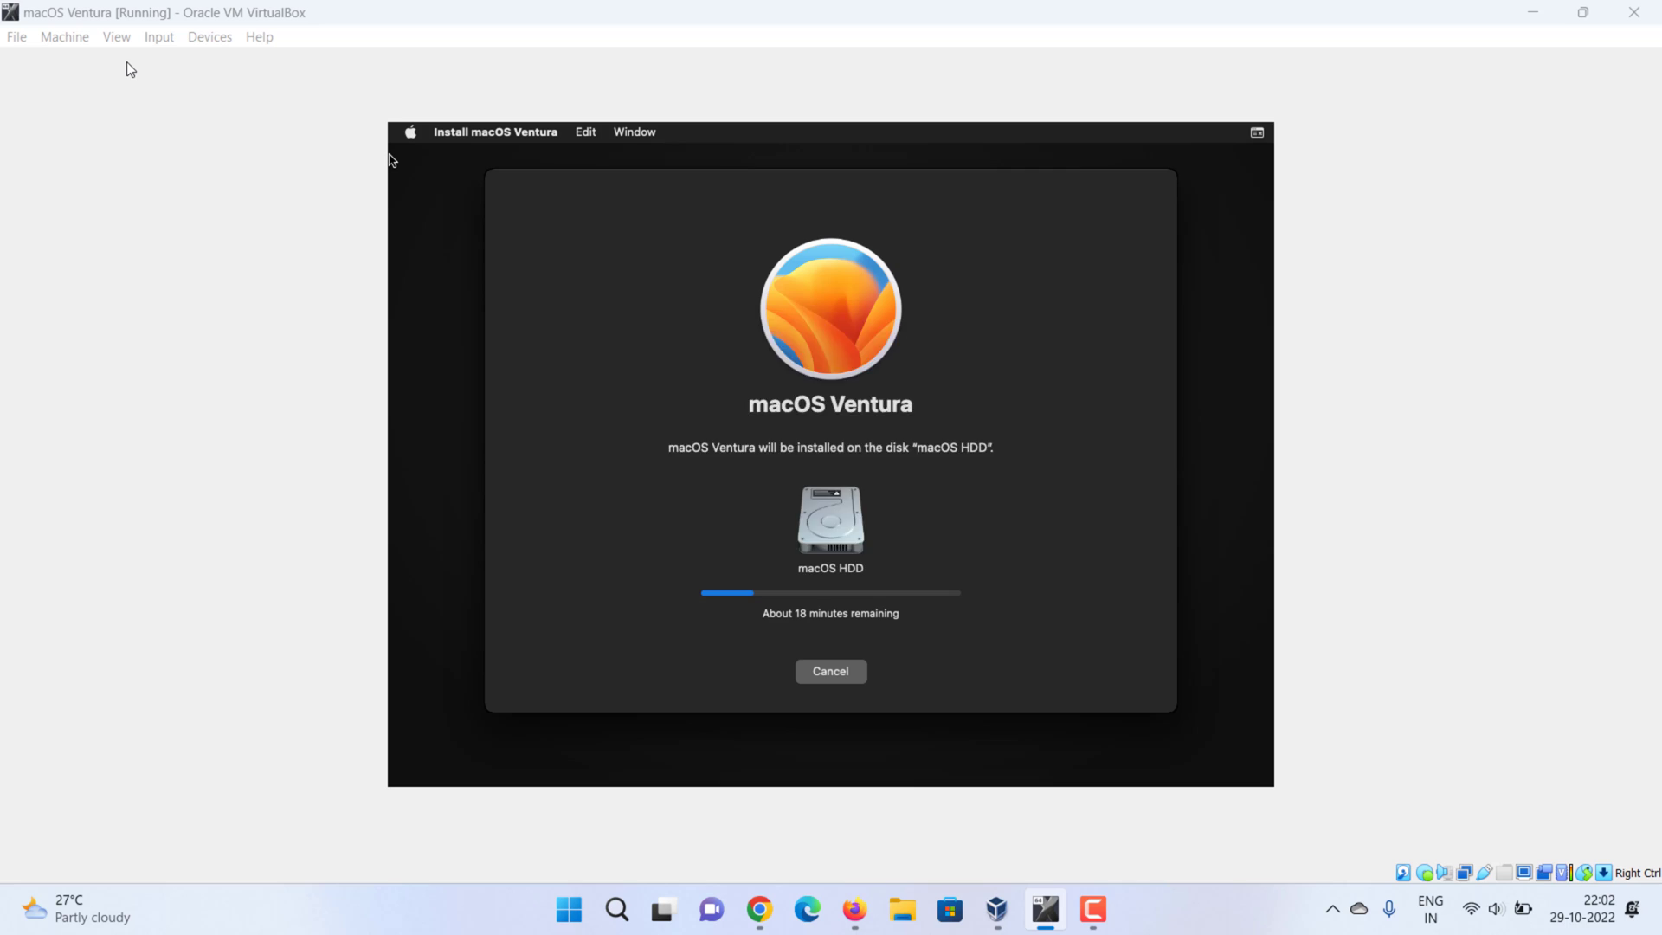
click(785, 539)
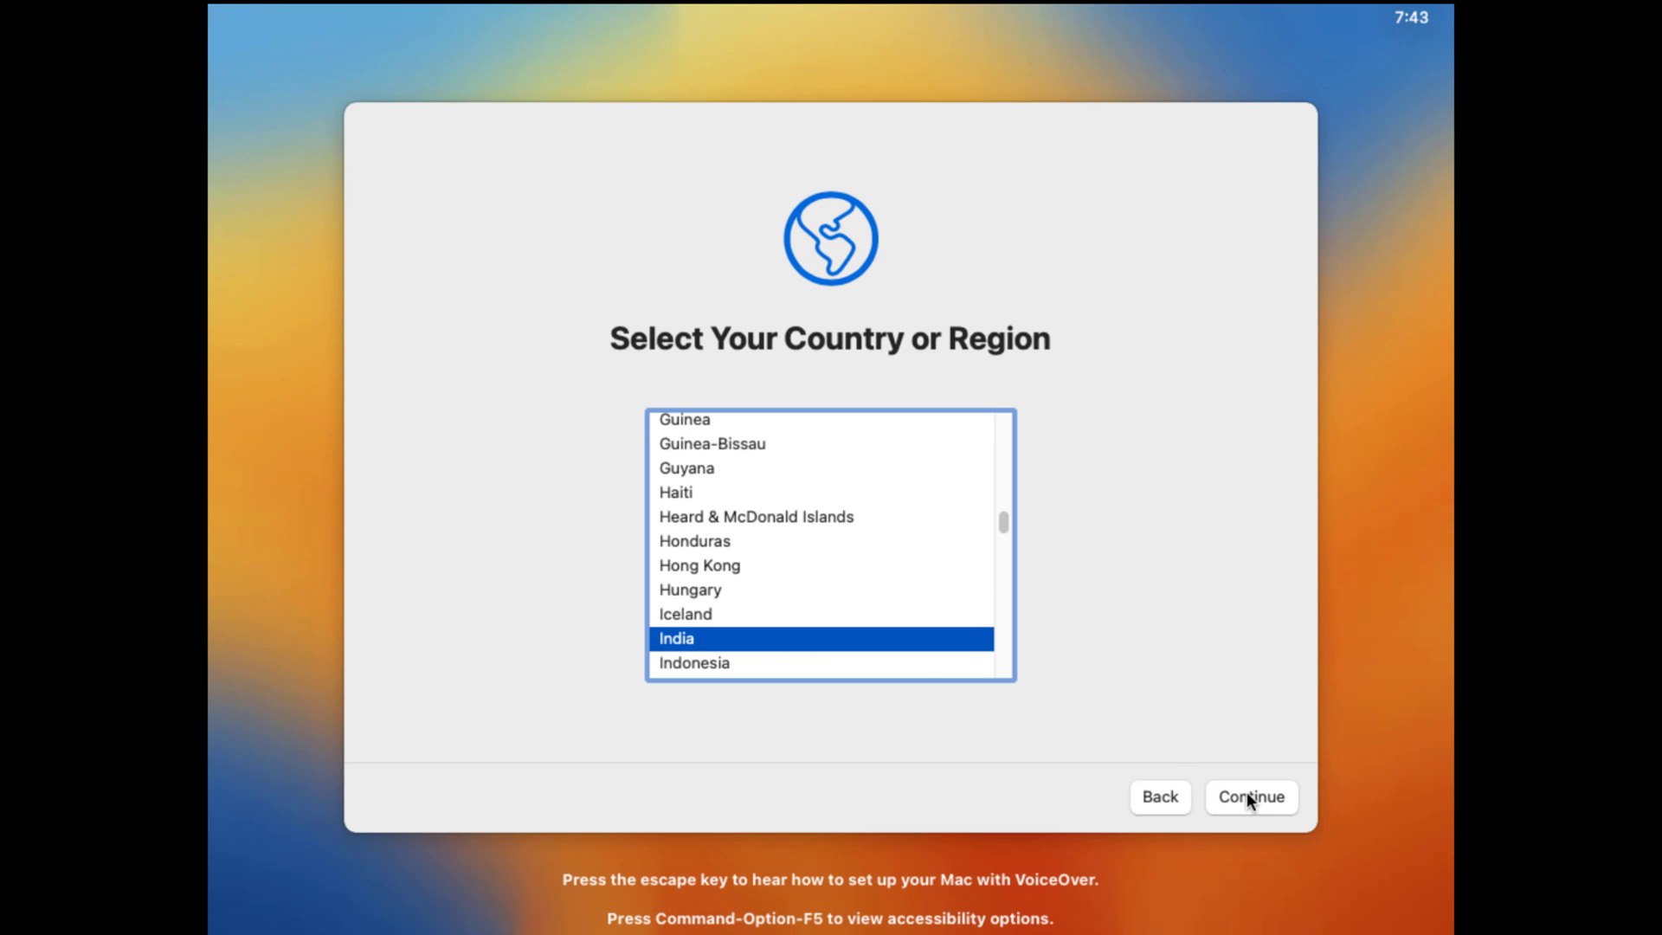
Step: Choose India, keep languages, skip Accessibility, and use local Ethernet without internet
click(1249, 798)
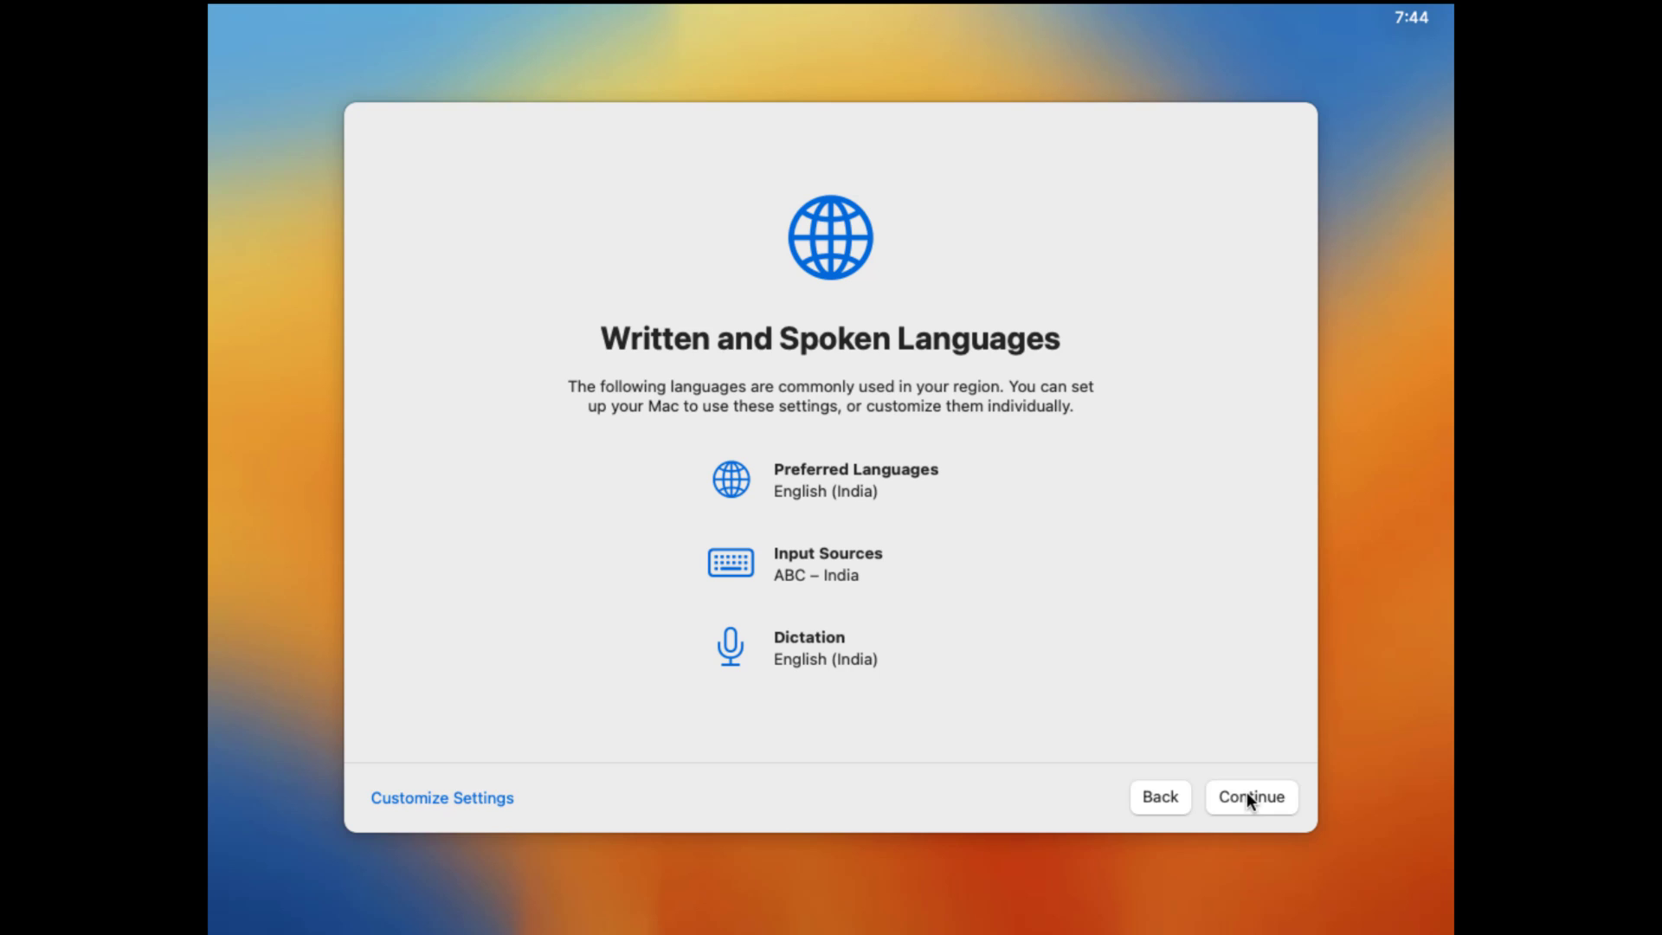
click(1247, 794)
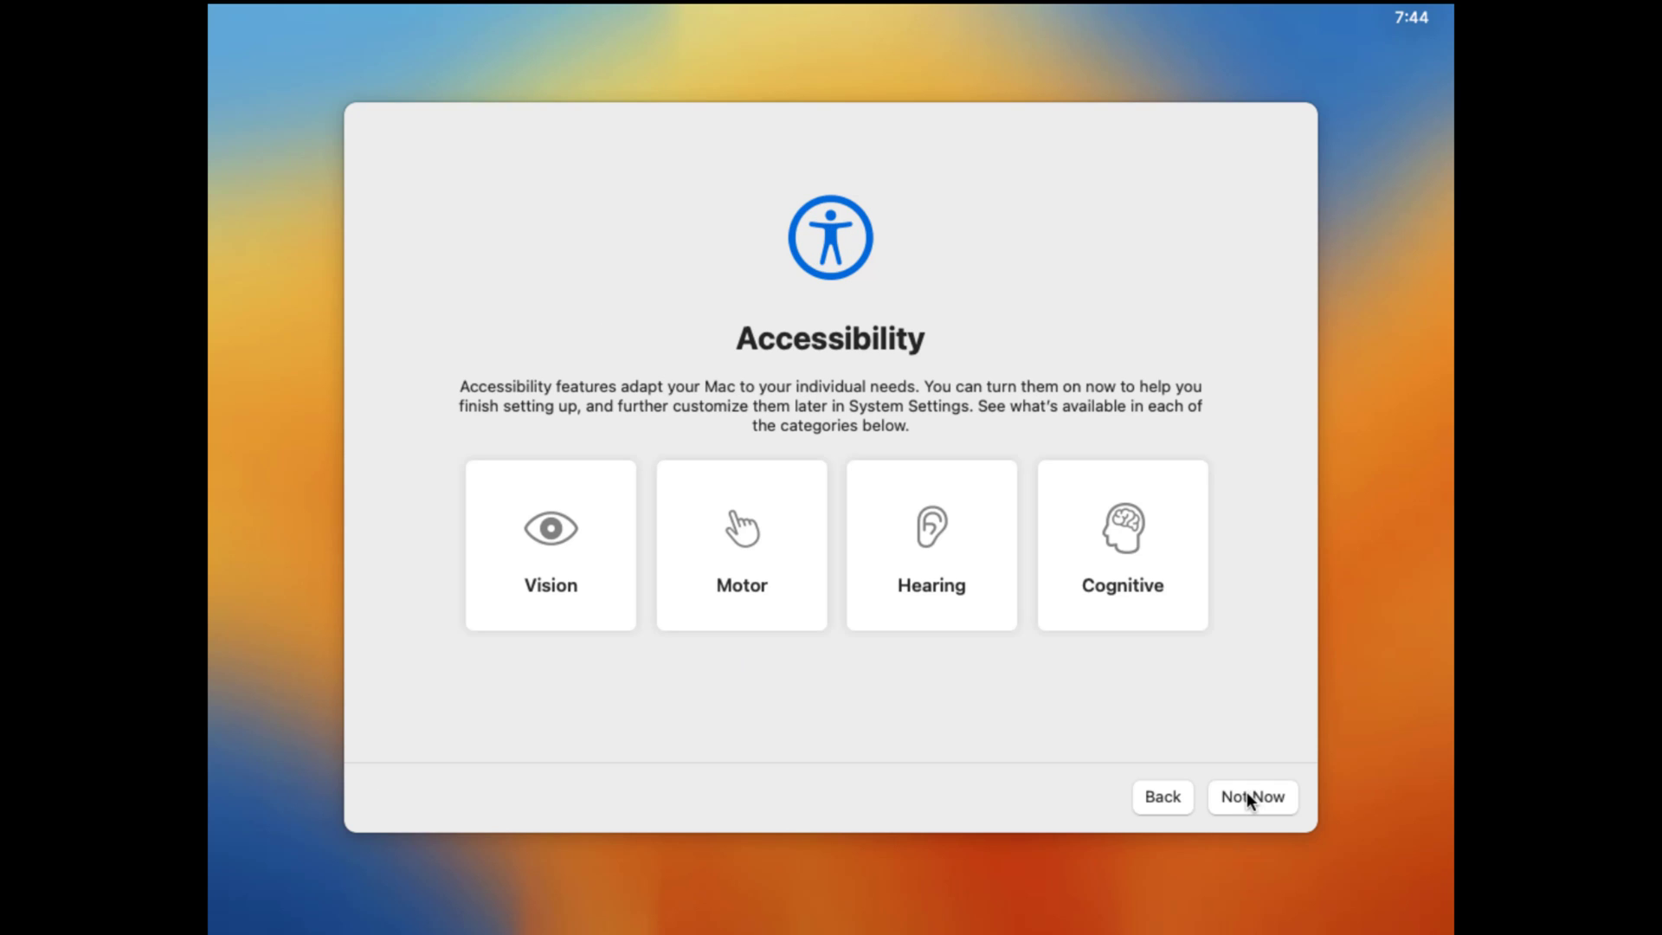
click(1246, 797)
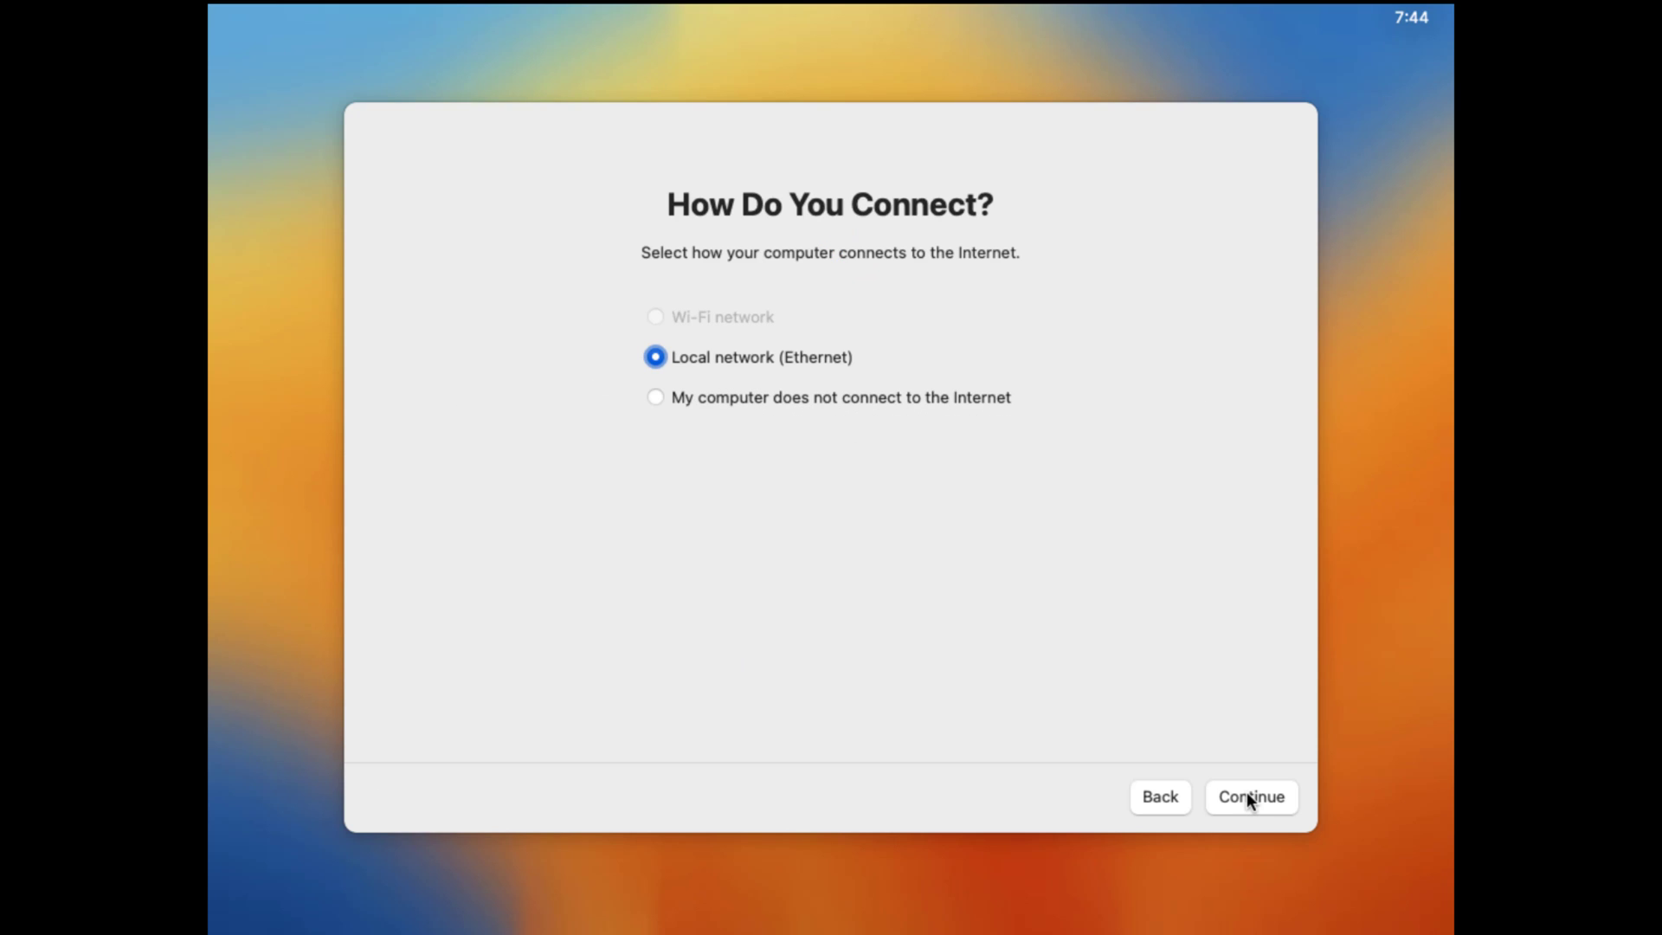
click(1248, 797)
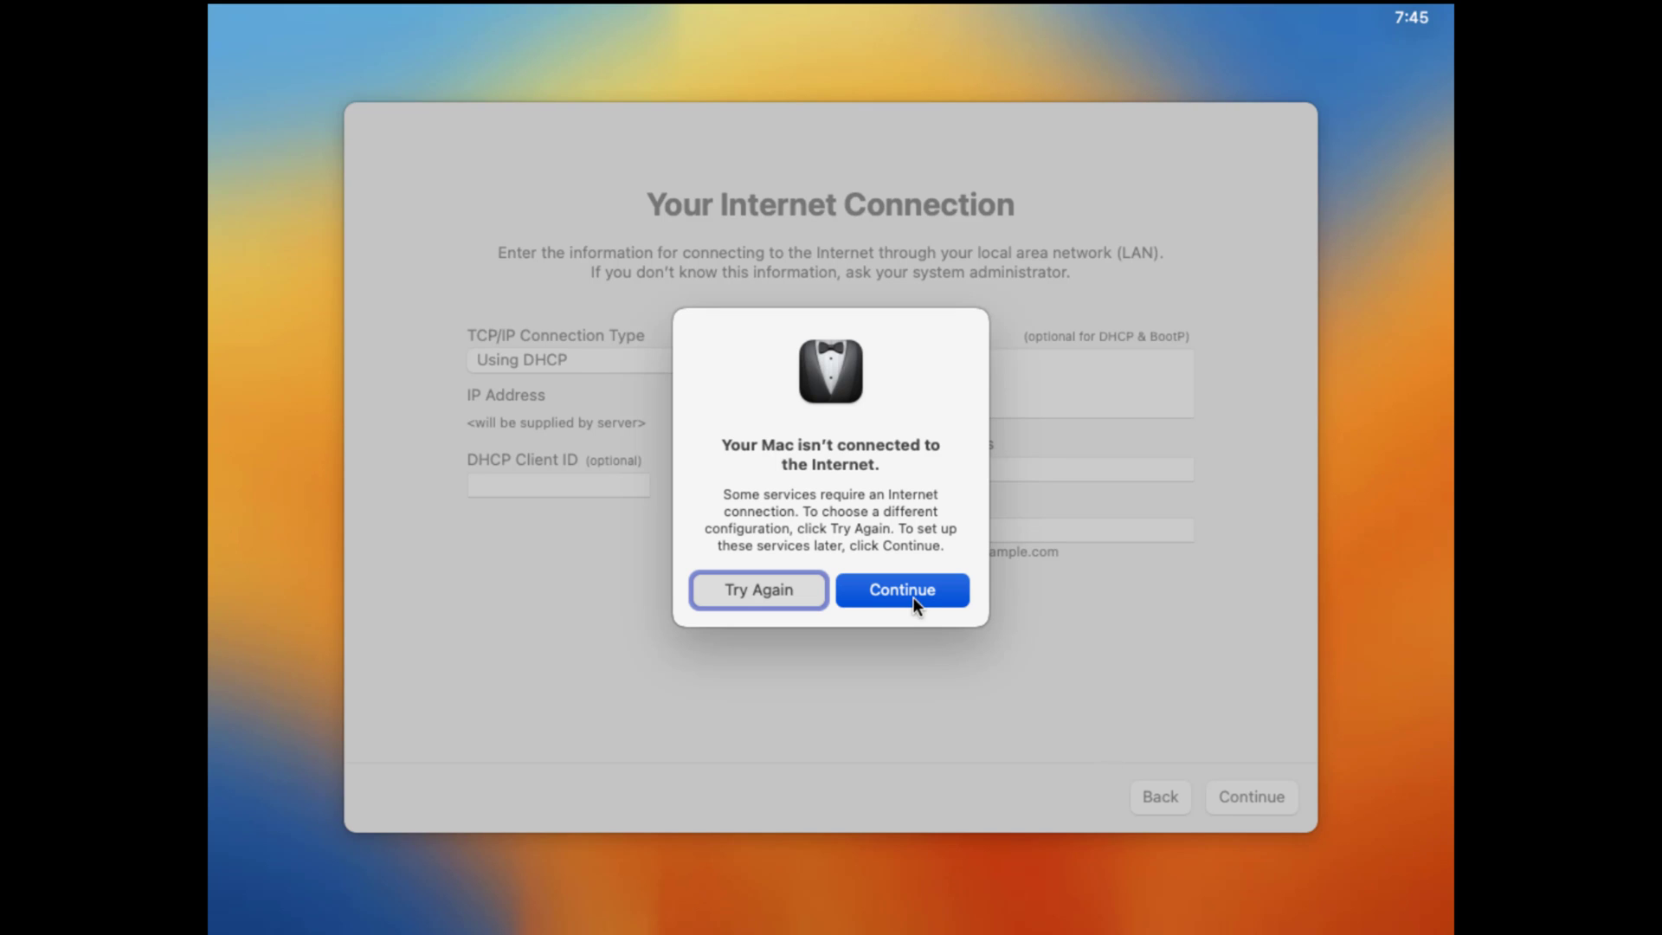
click(916, 594)
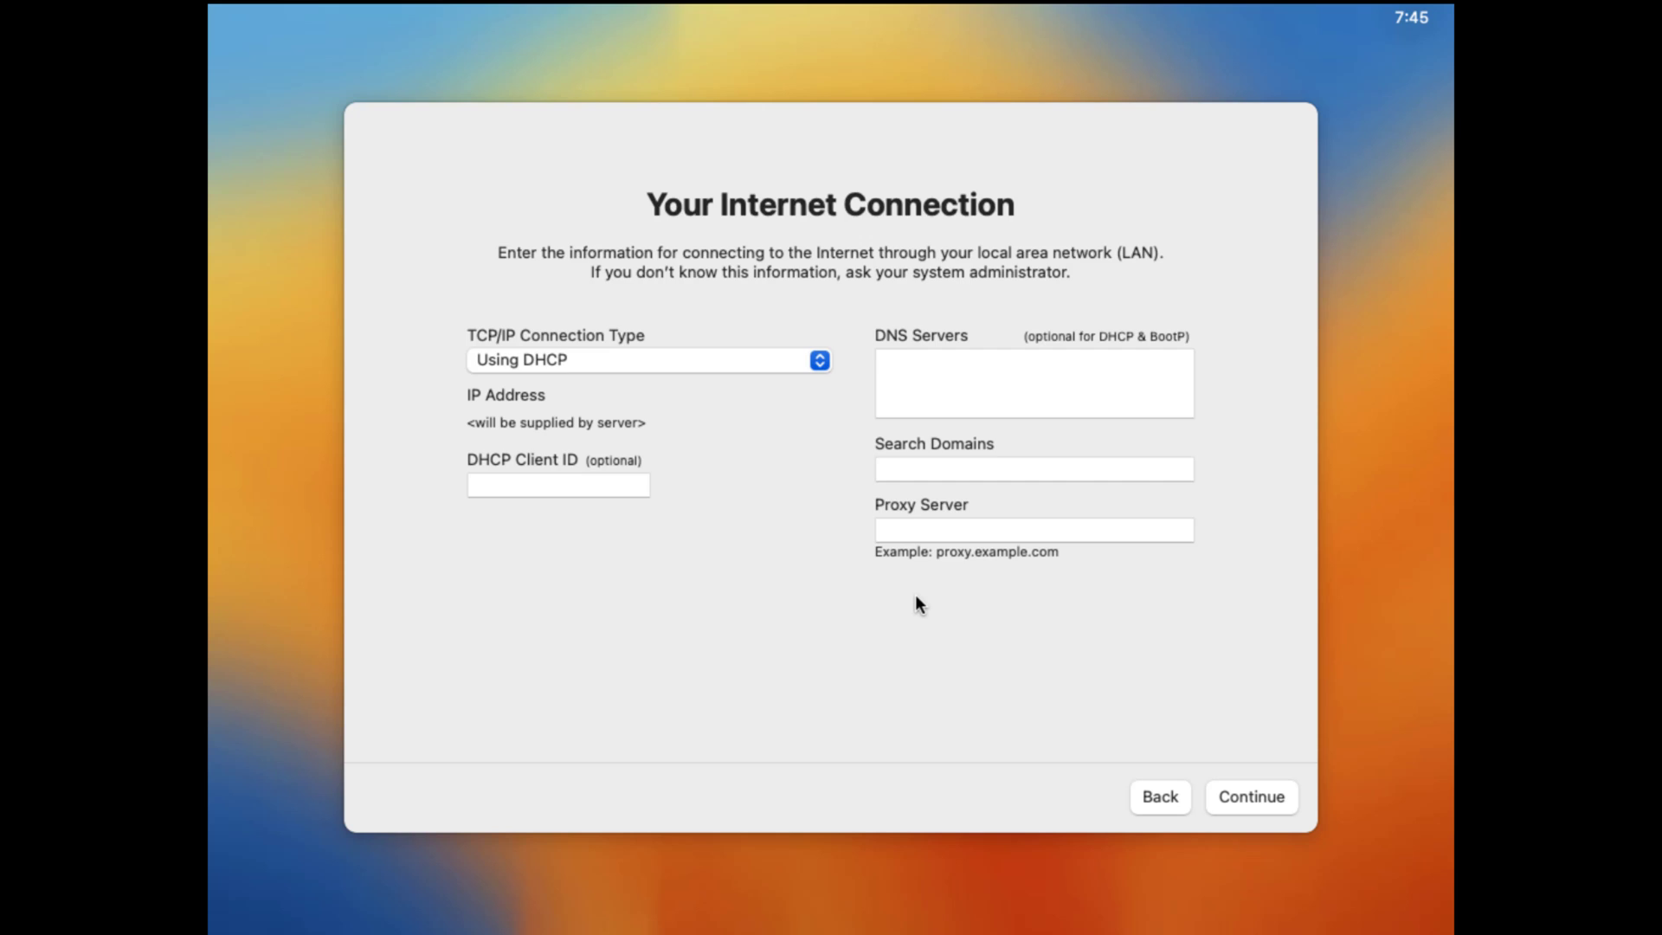
Step: Pass the privacy notice, skip Migration Assistant, and agree to the license terms
click(1288, 794)
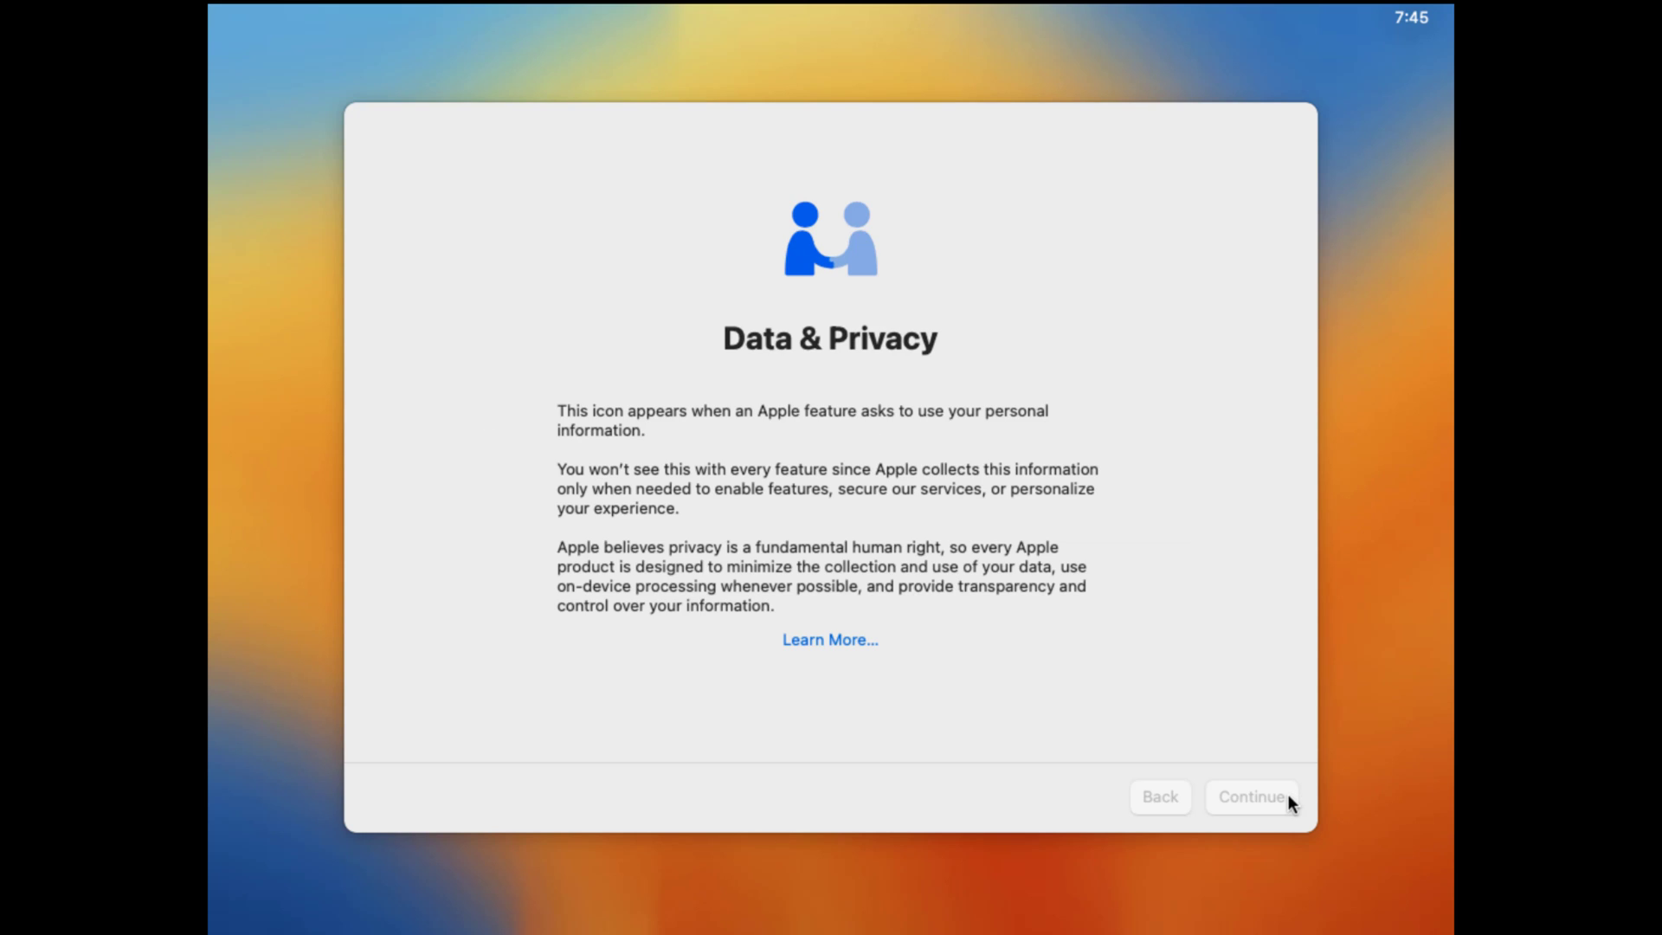
click(407, 797)
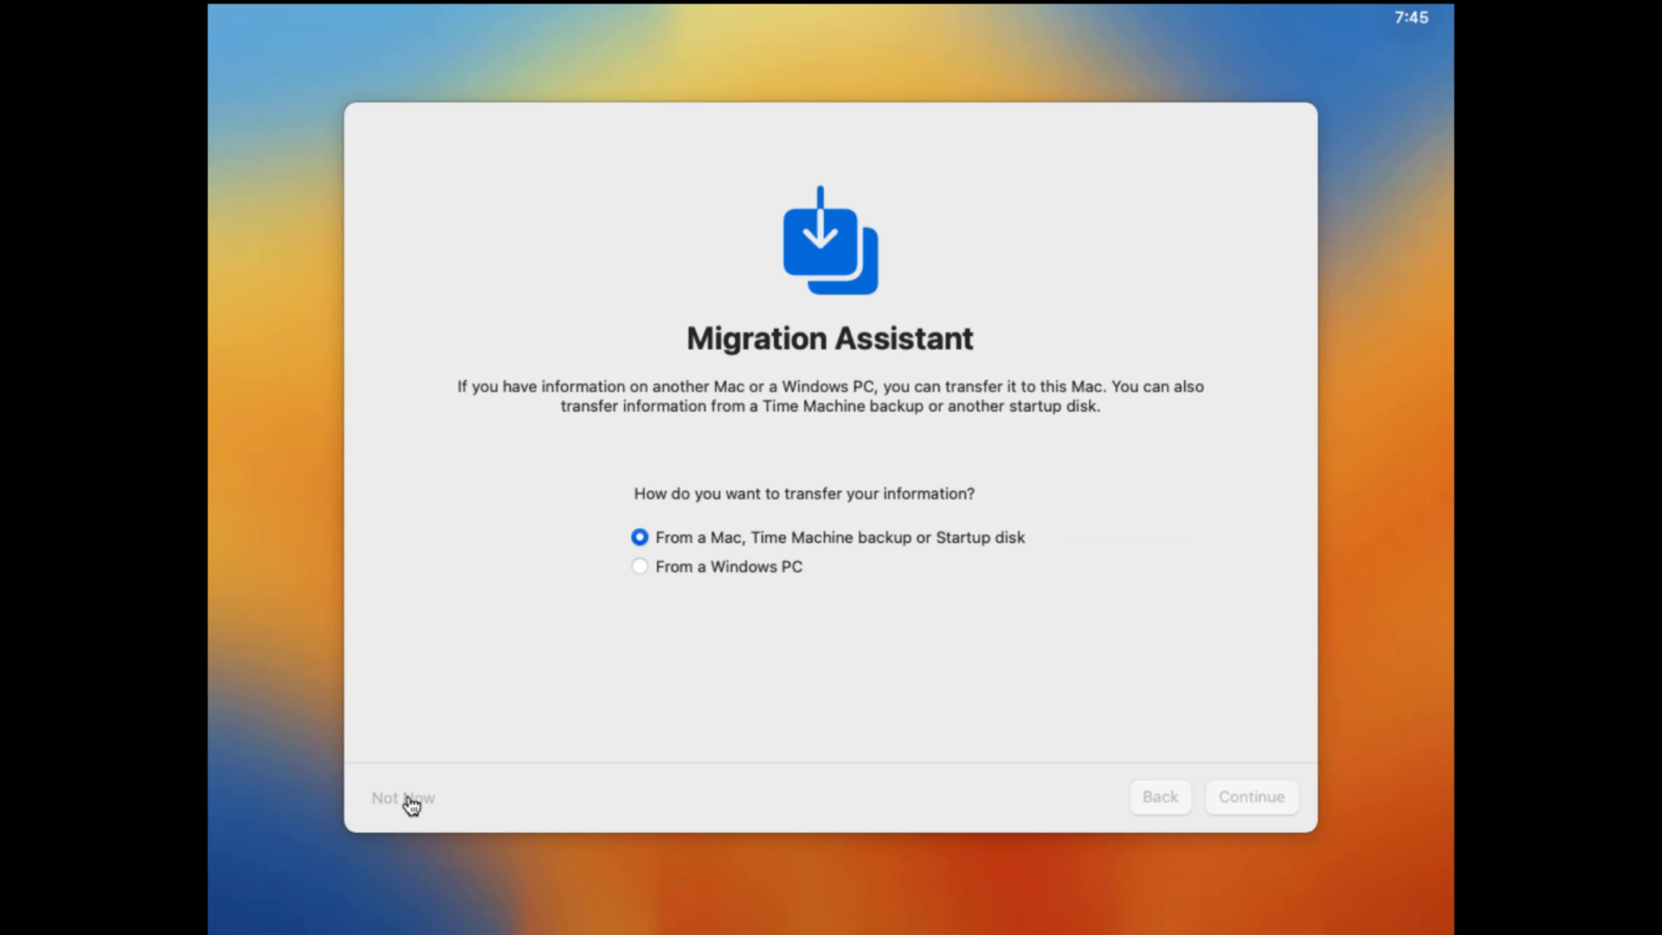
click(1276, 795)
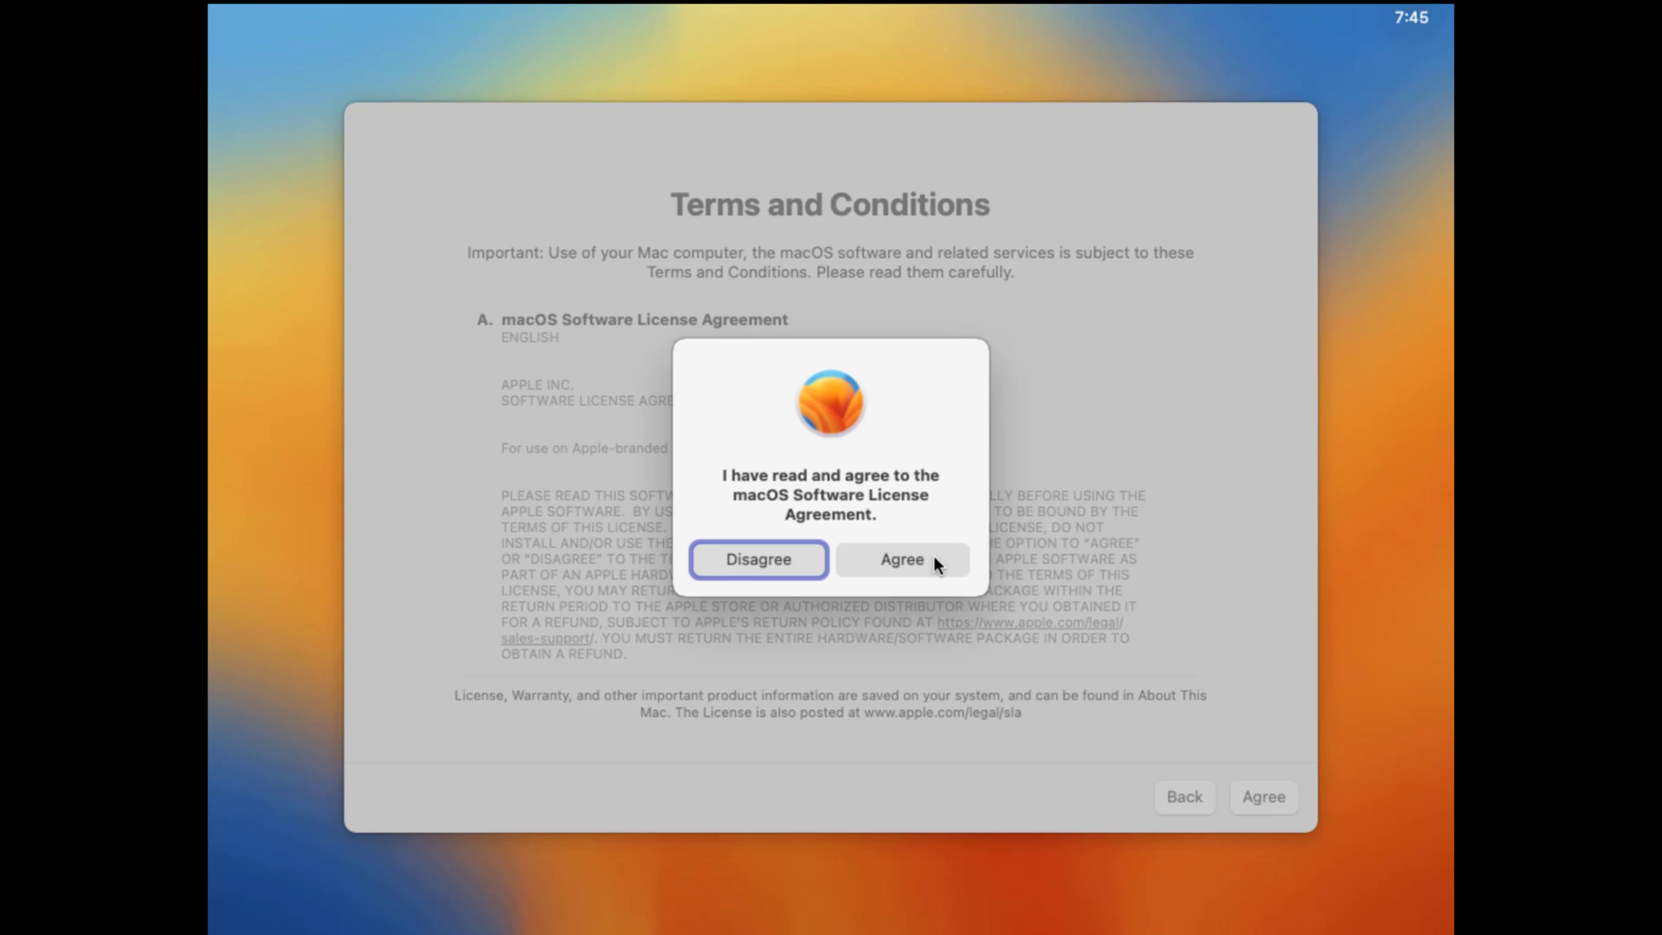
click(933, 564)
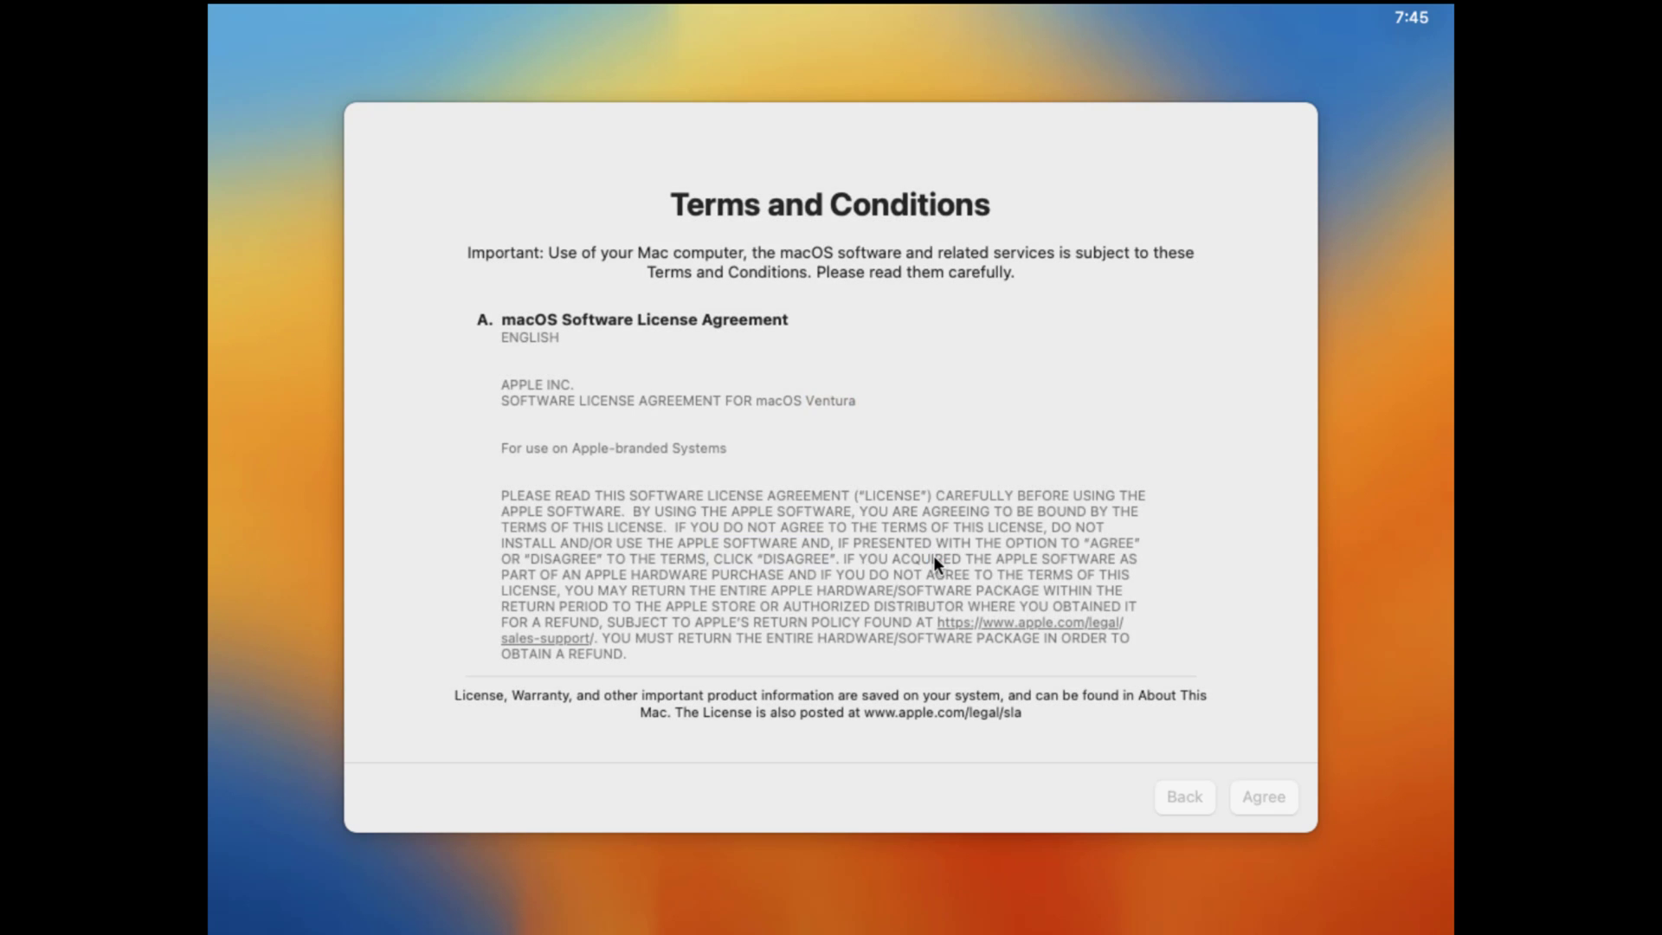
text(Niyas)
Step: Create the computer account and leave Location Services disabled
key(Tab)
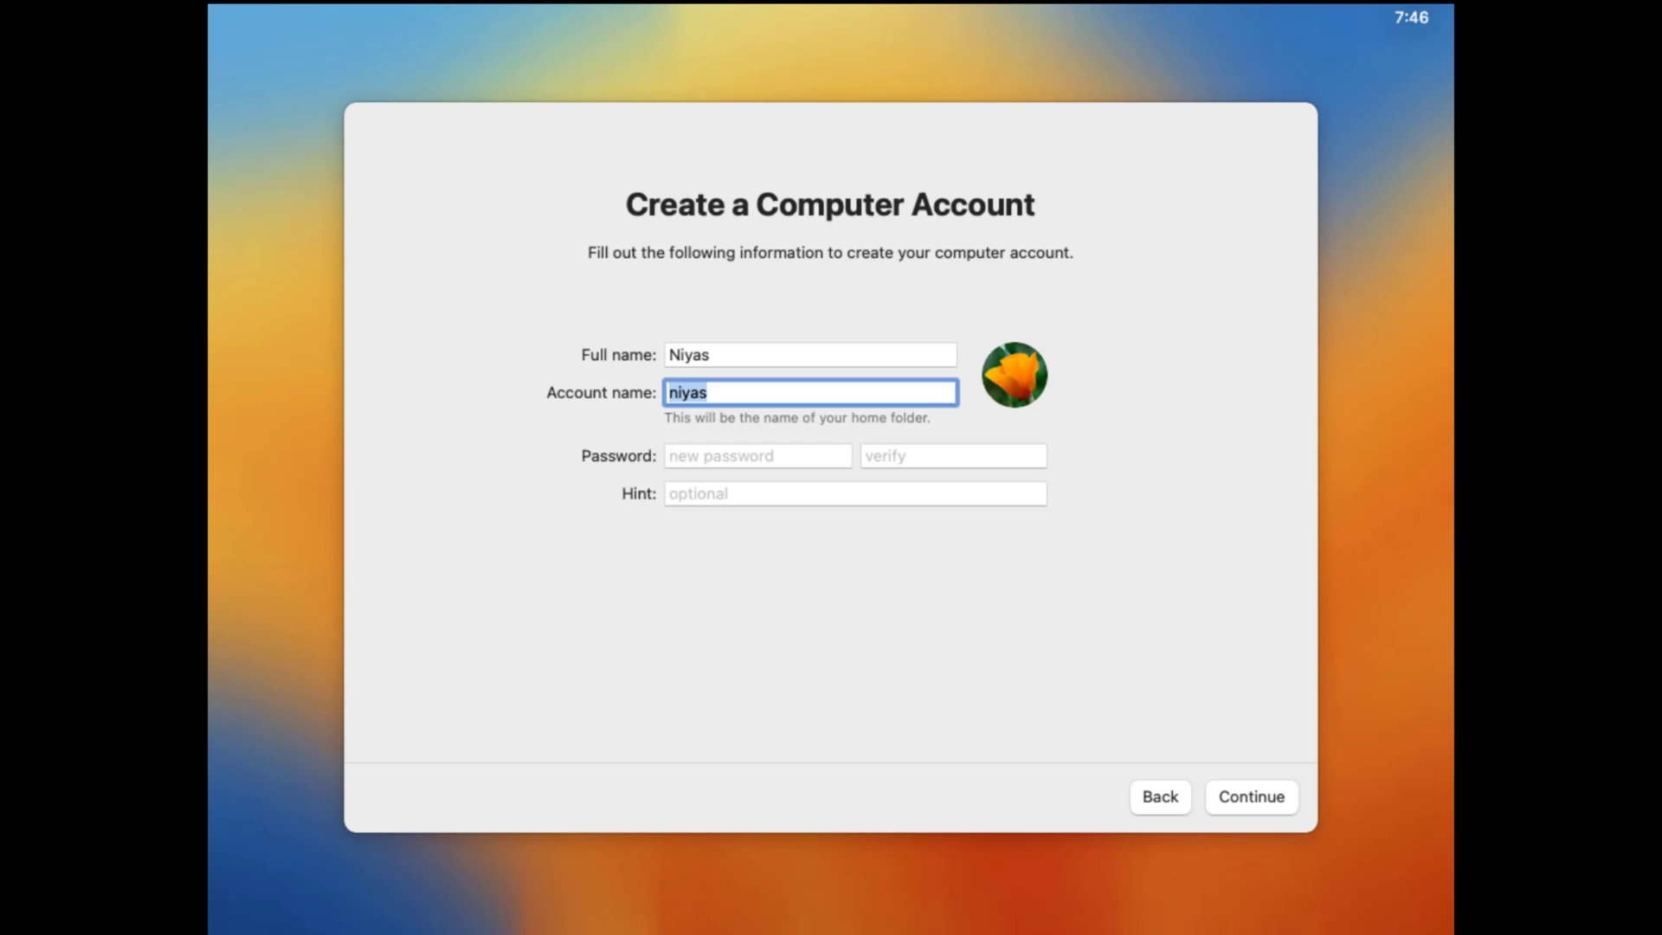
key(Tab)
text(niyas)
key(Tab)
text(niyas)
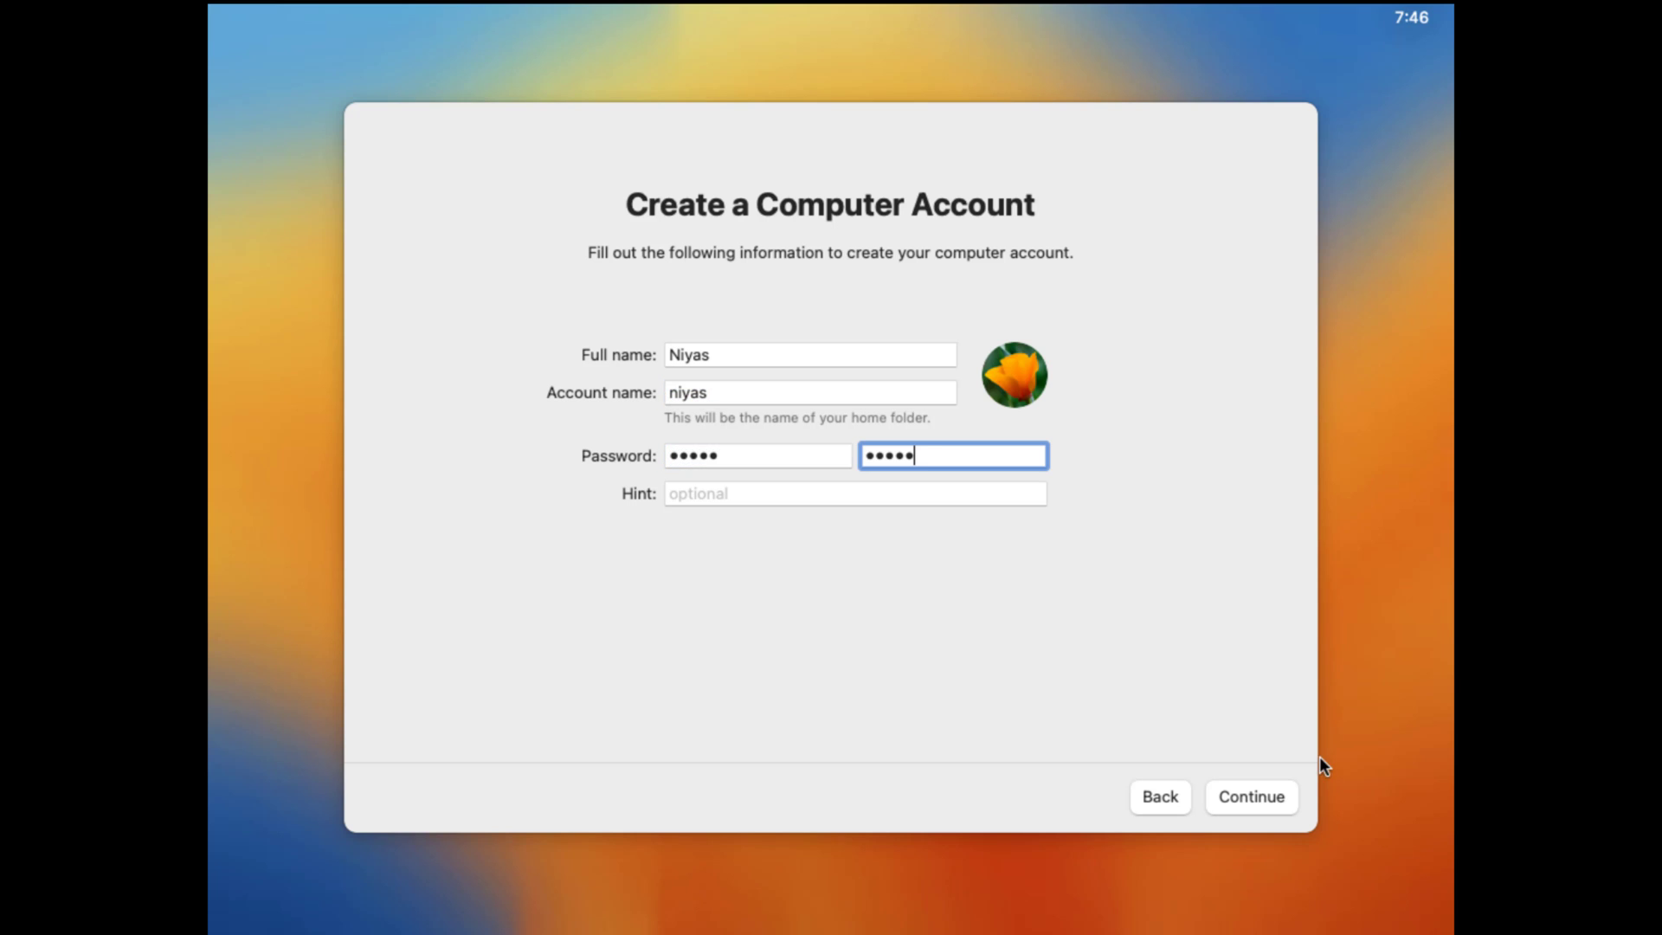
click(1242, 782)
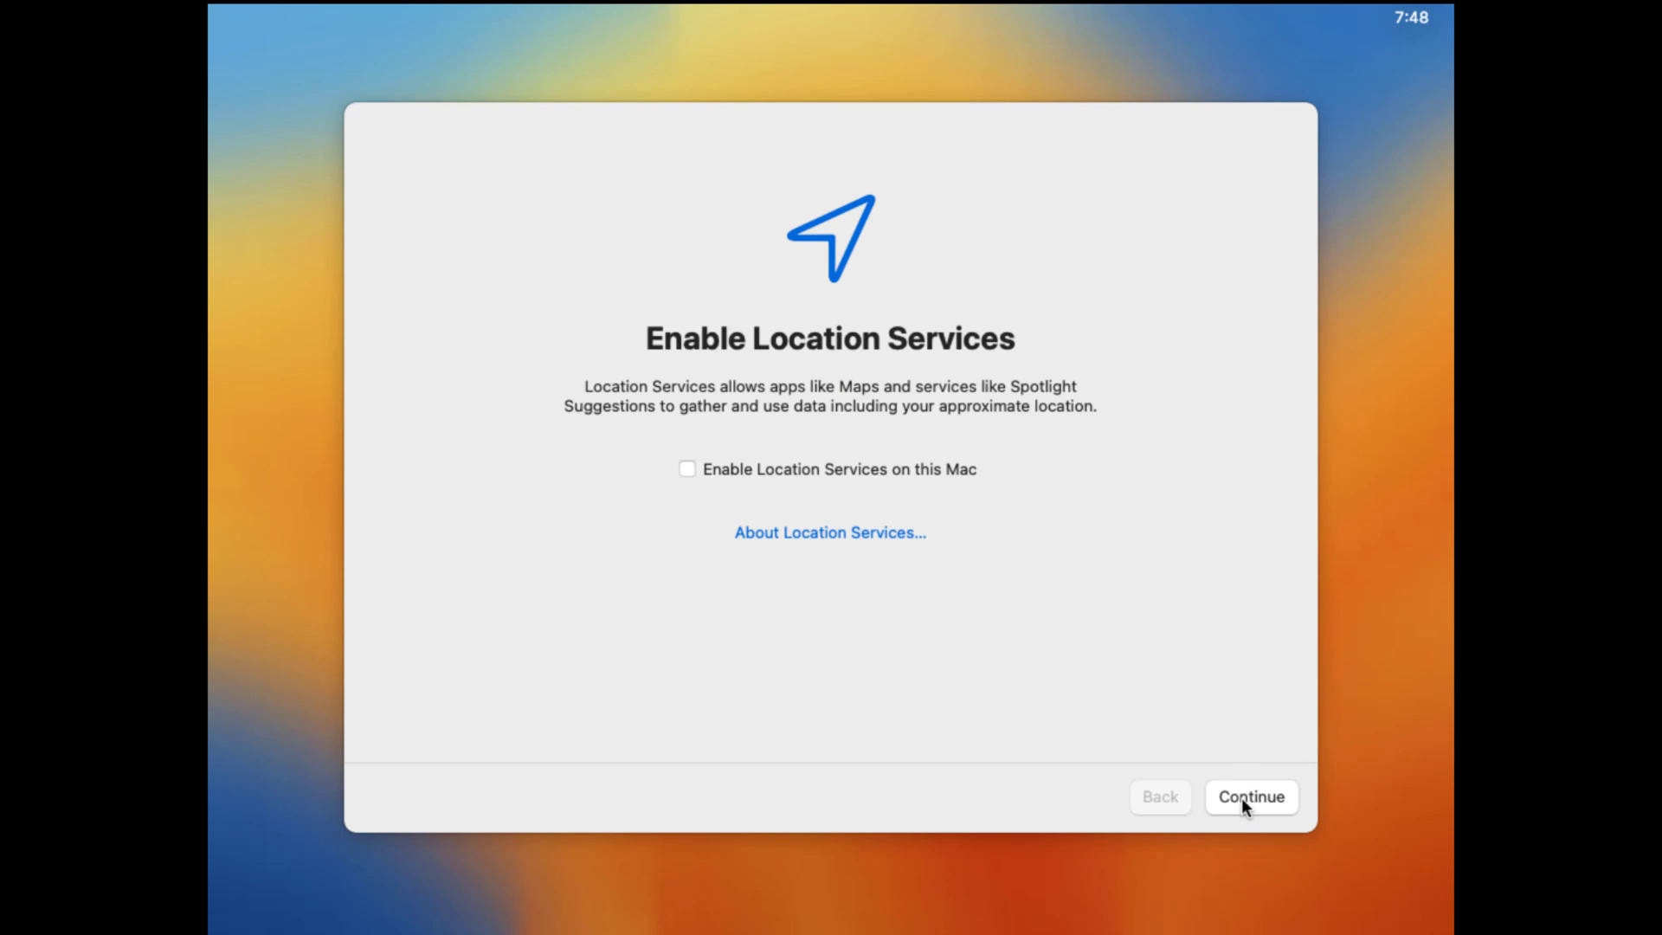
click(1242, 797)
click(920, 561)
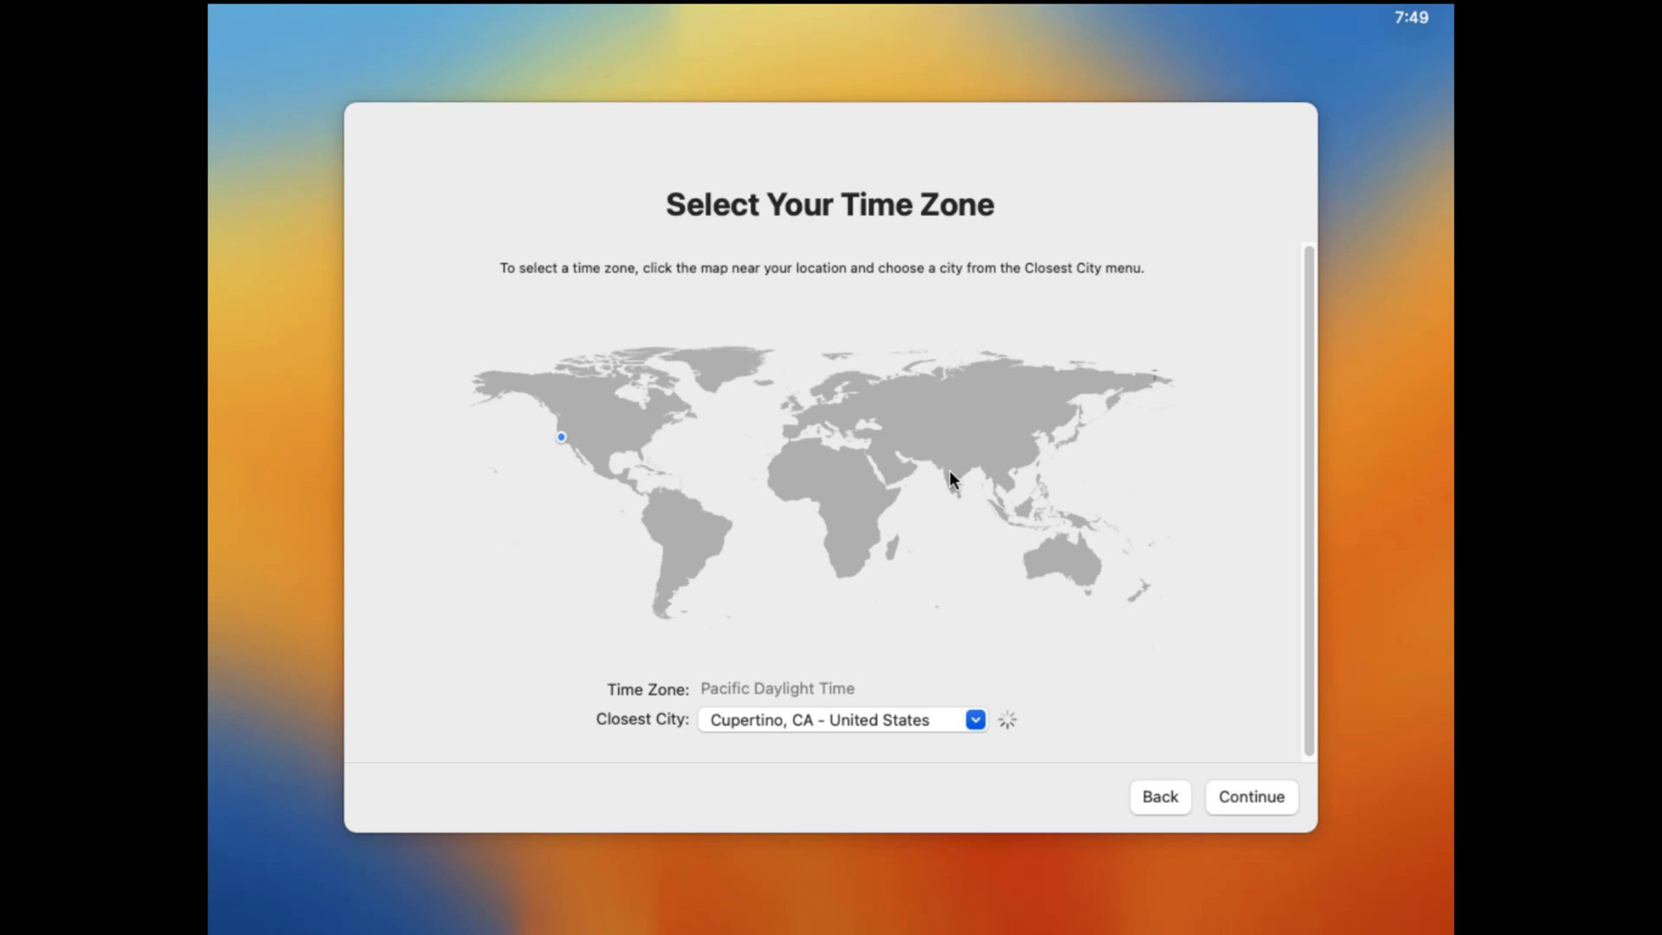
Step: Set the time zone to India, turn off Mac Analytics, and postpone Screen Time
click(948, 470)
click(1240, 786)
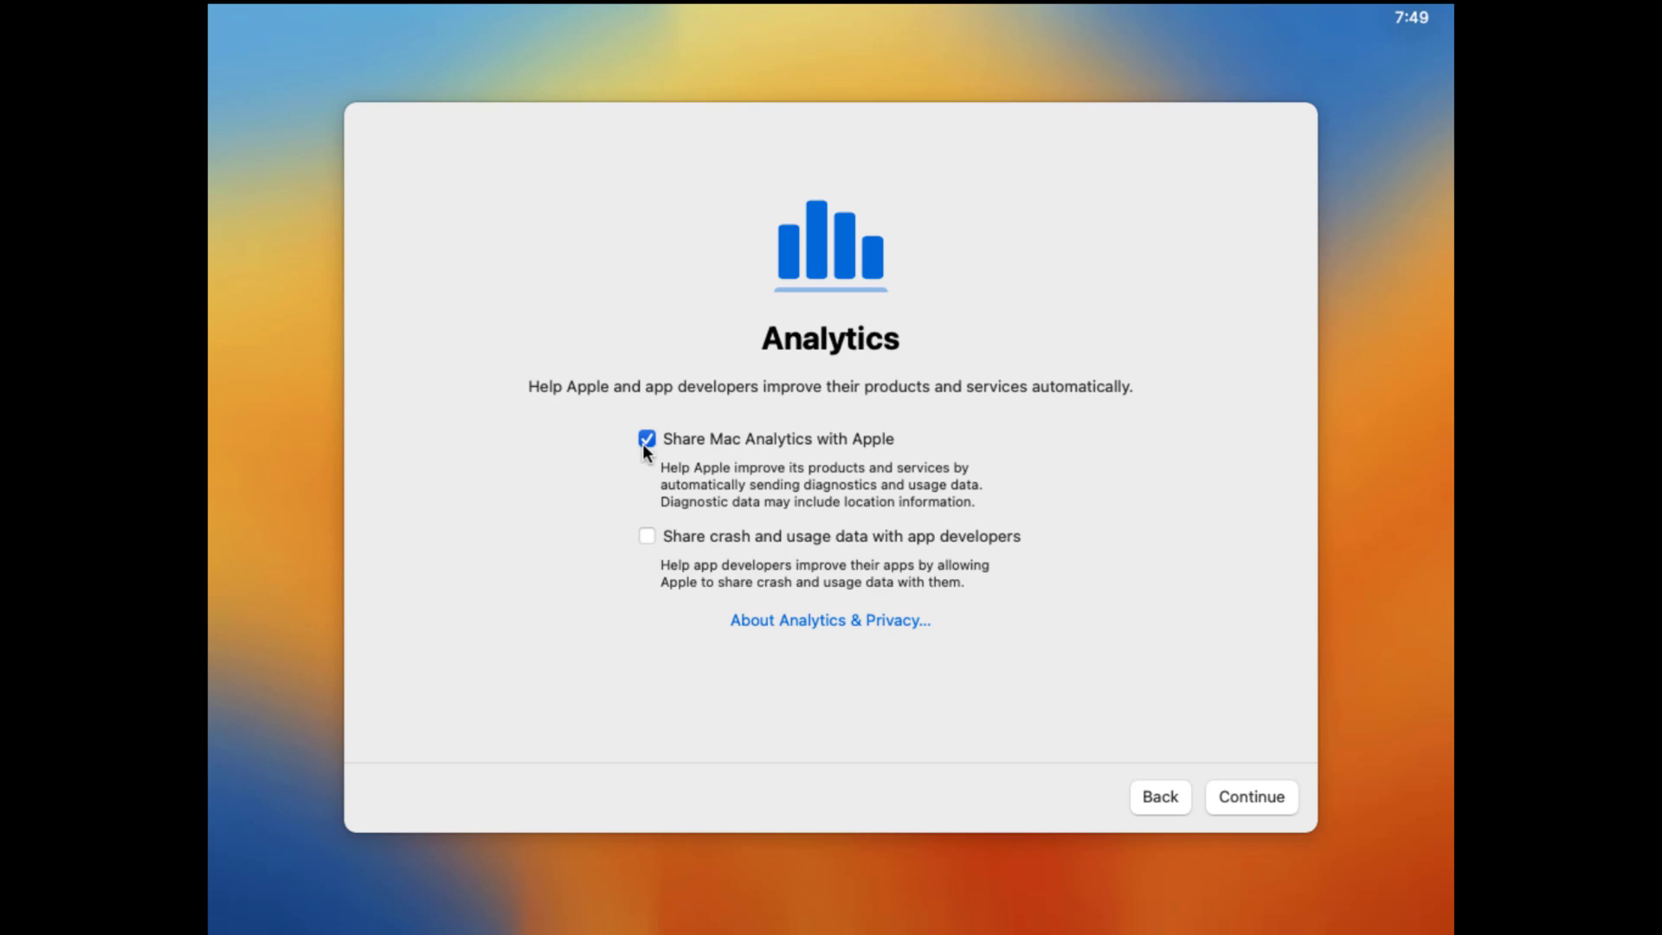
click(645, 439)
click(1235, 791)
click(438, 794)
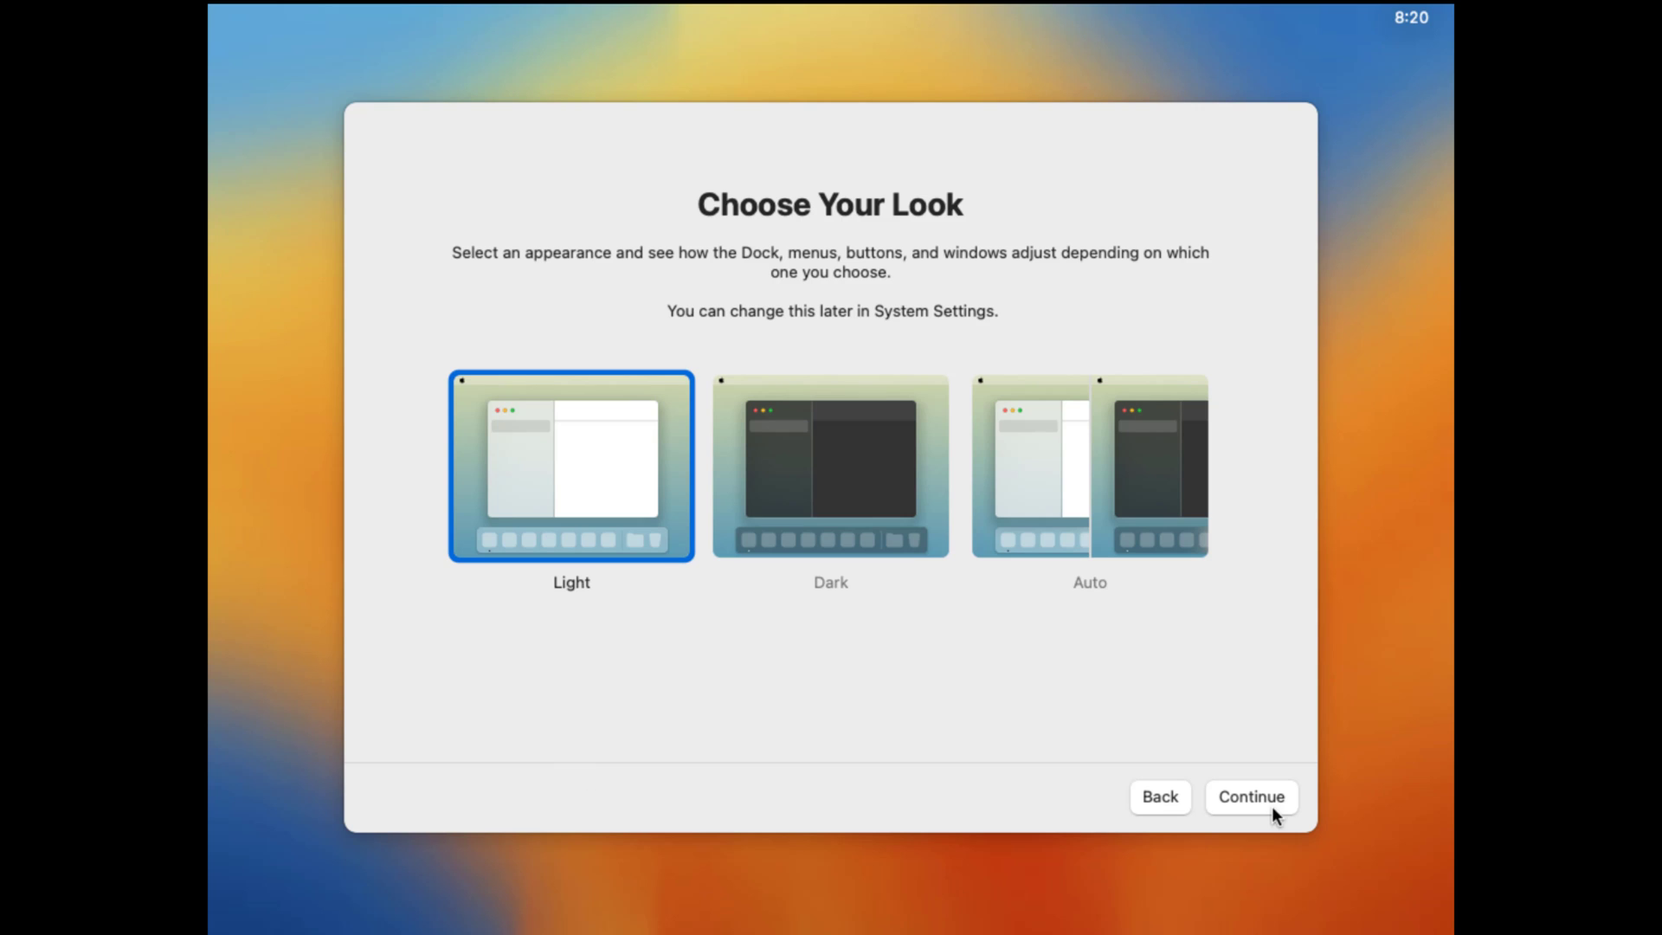
Step: Finish setup with the Light appearance and eject the Install macOS Ventura disc
click(1272, 806)
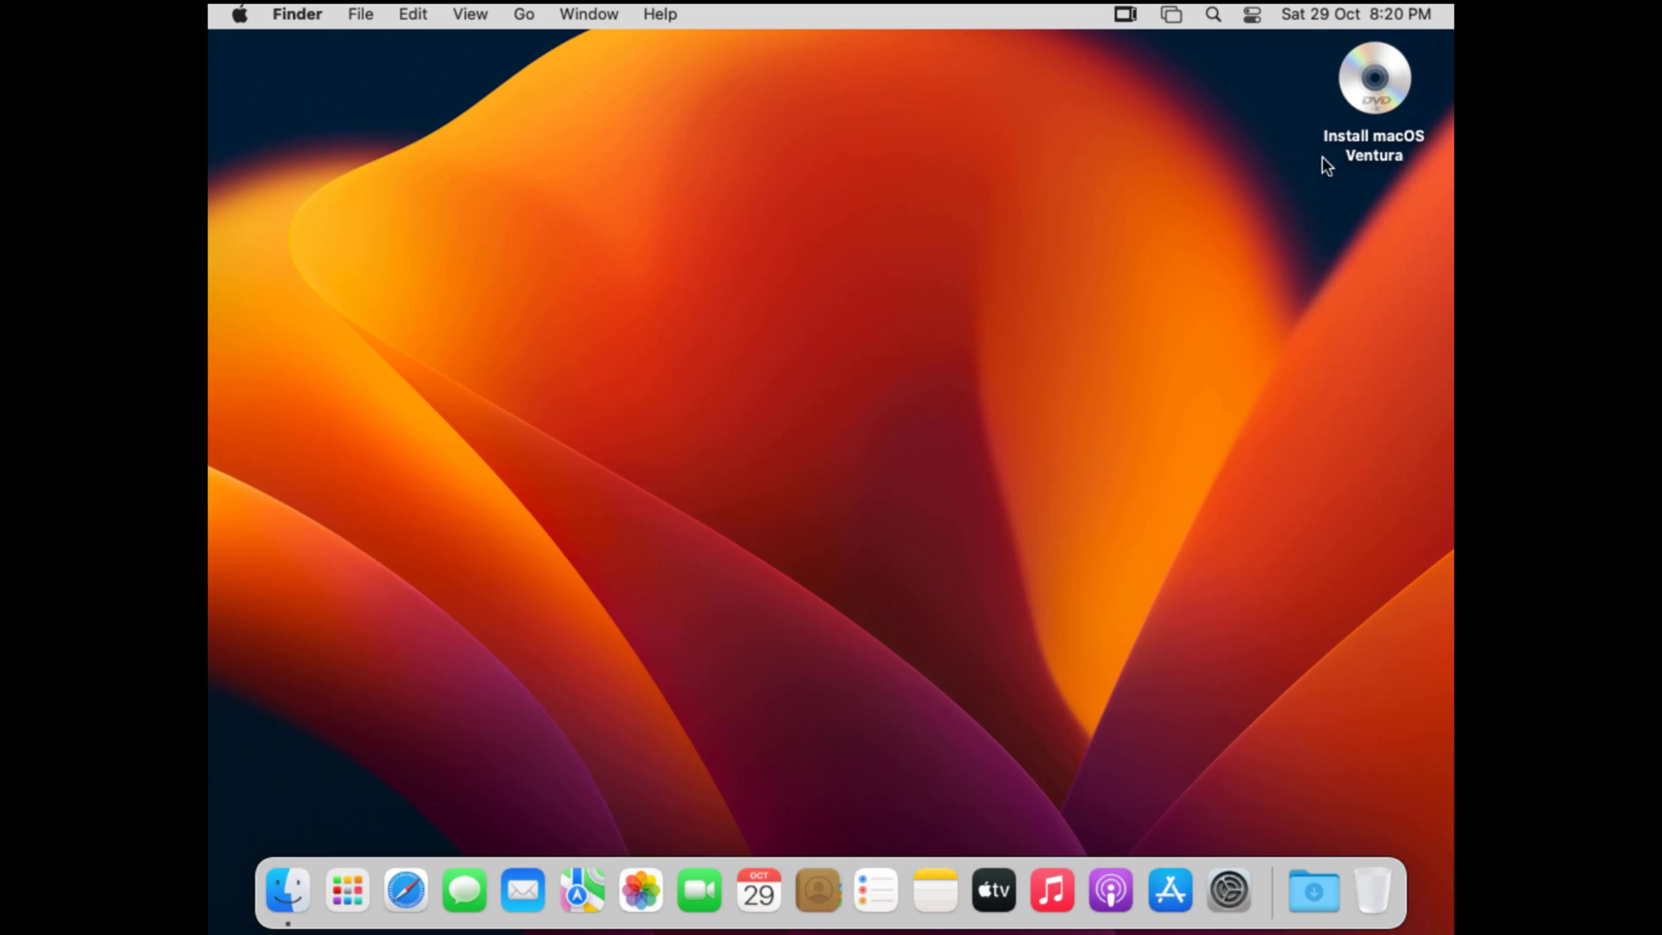
click(1365, 135)
right_click(1365, 134)
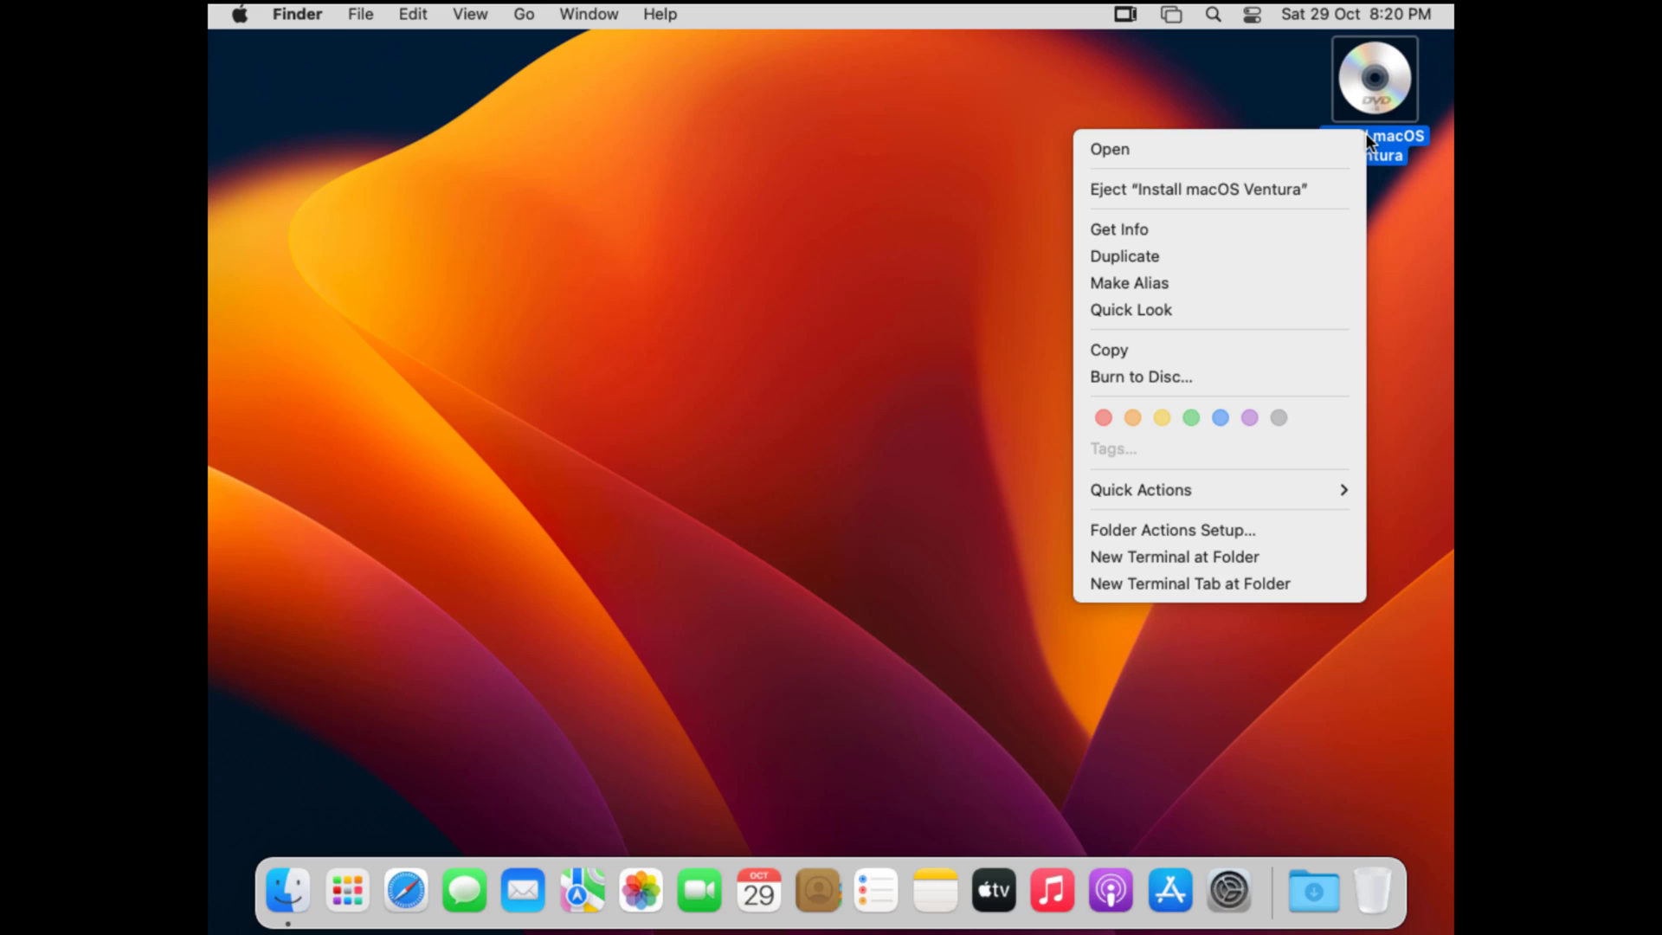
click(1278, 190)
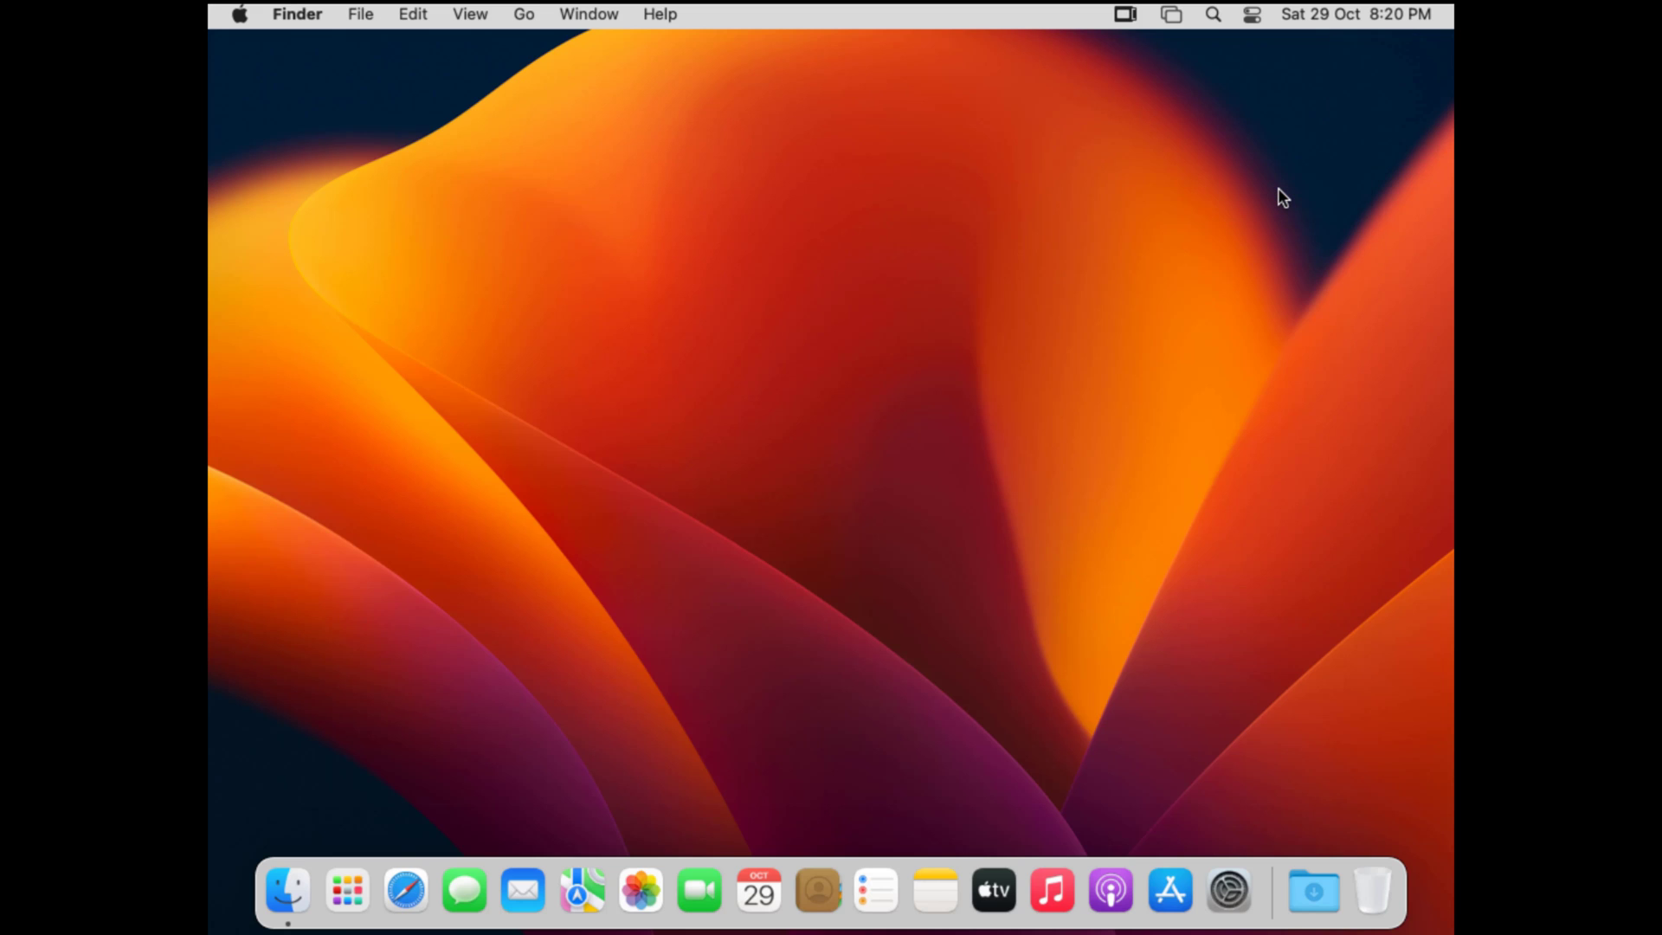
Step: View About This Mac from the Apple menu, then close it
click(240, 16)
click(246, 48)
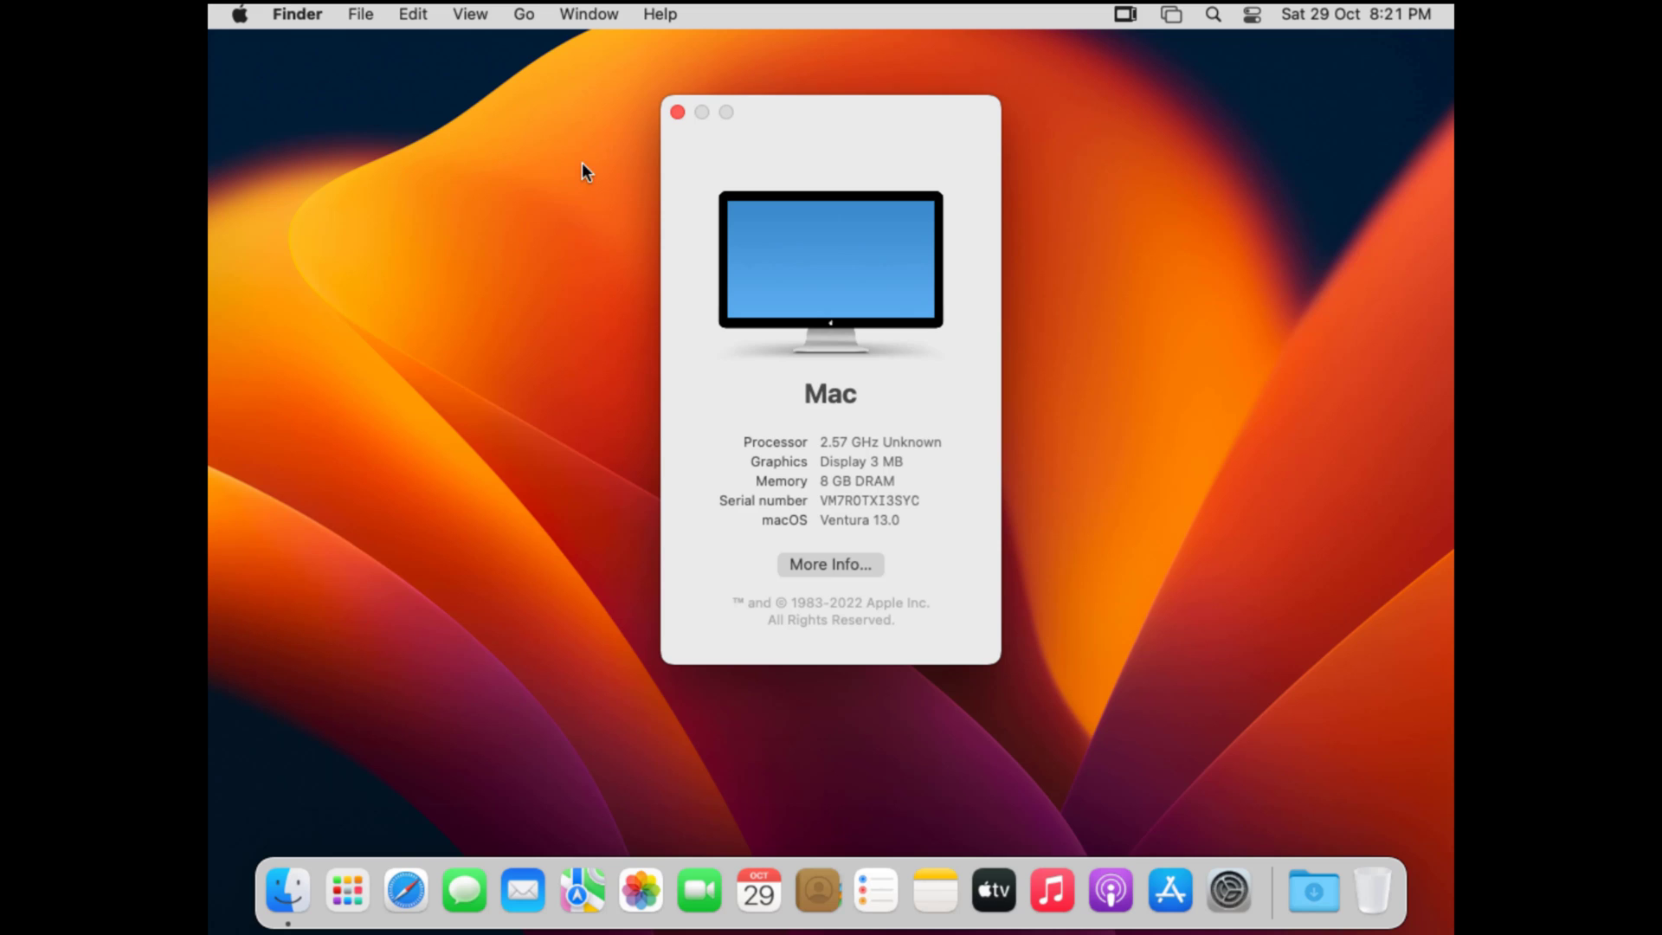
click(677, 113)
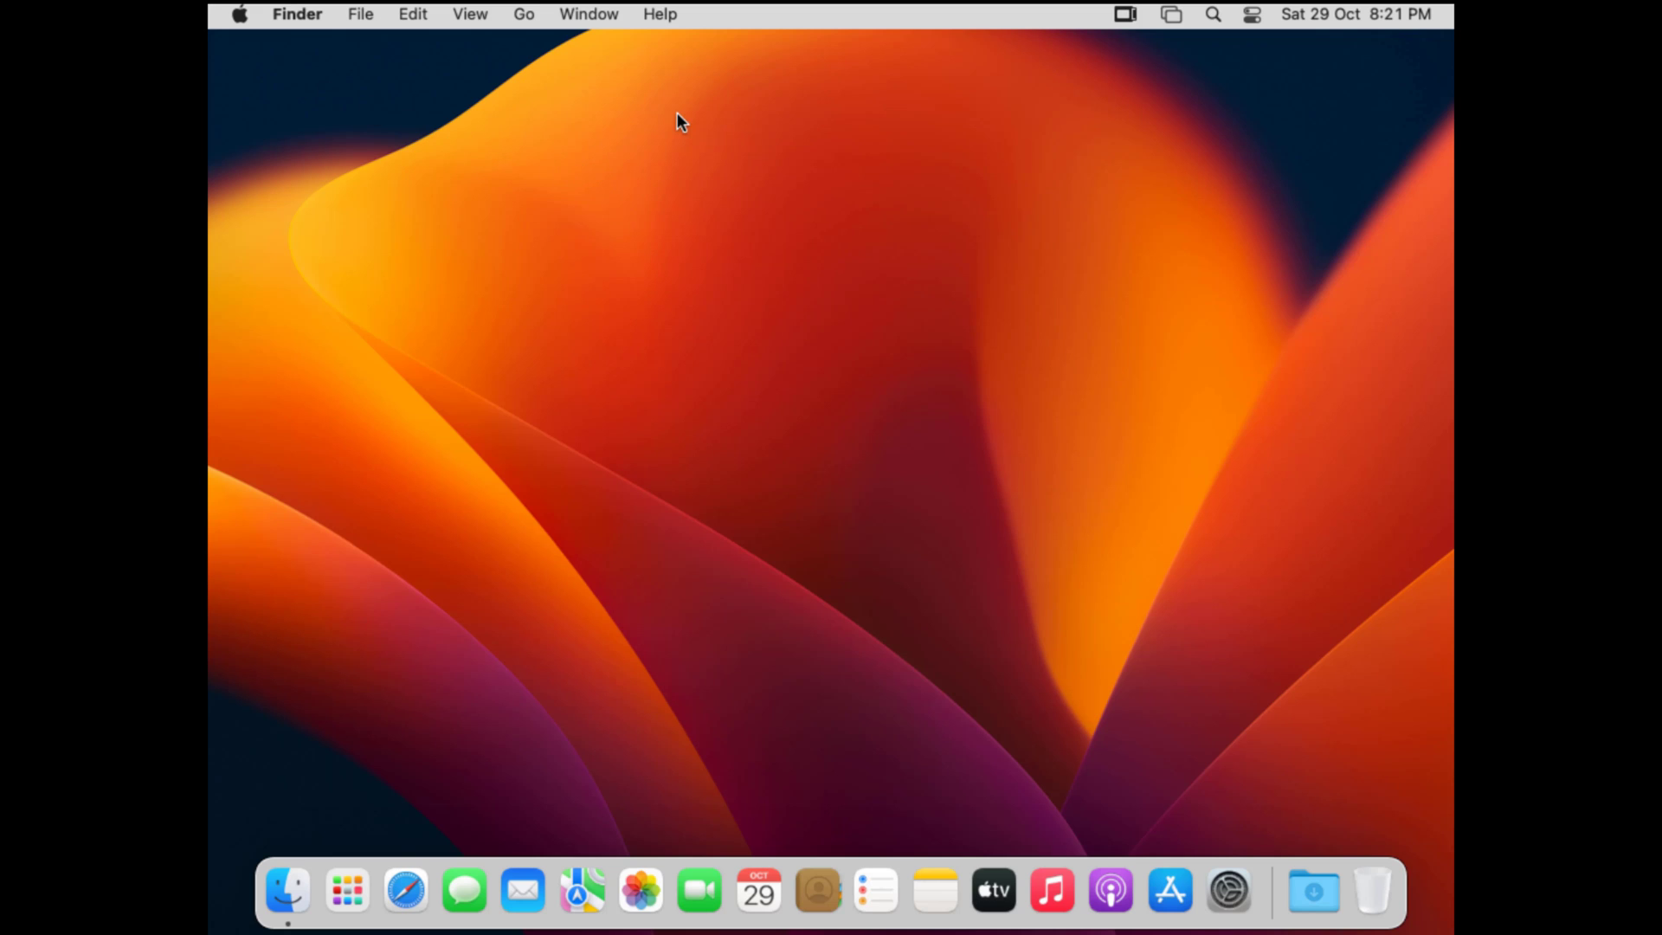